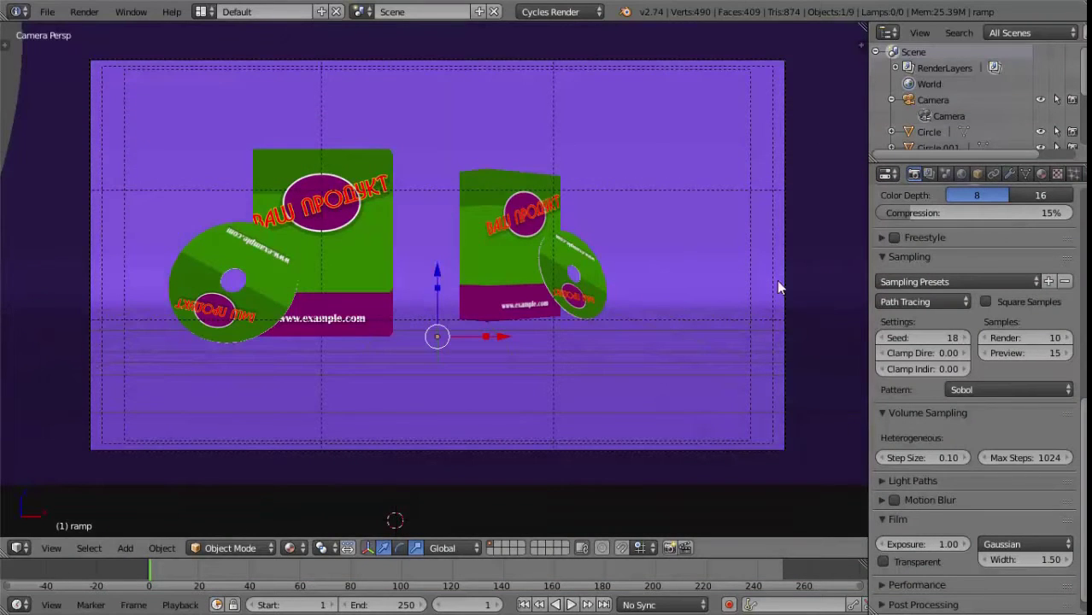
Select the camera, try 50 mm and 85 mm focal lengths, then settle on 15 mm
{"action": "right_click", "coordinate": [785, 285]}
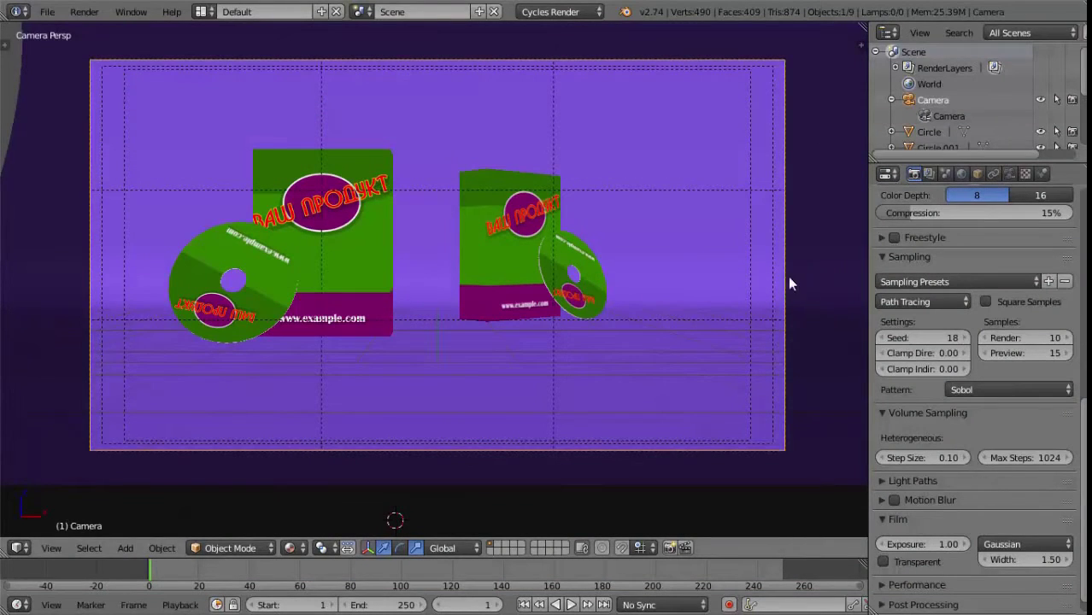
{"action": "left_click", "coordinate": [1009, 174]}
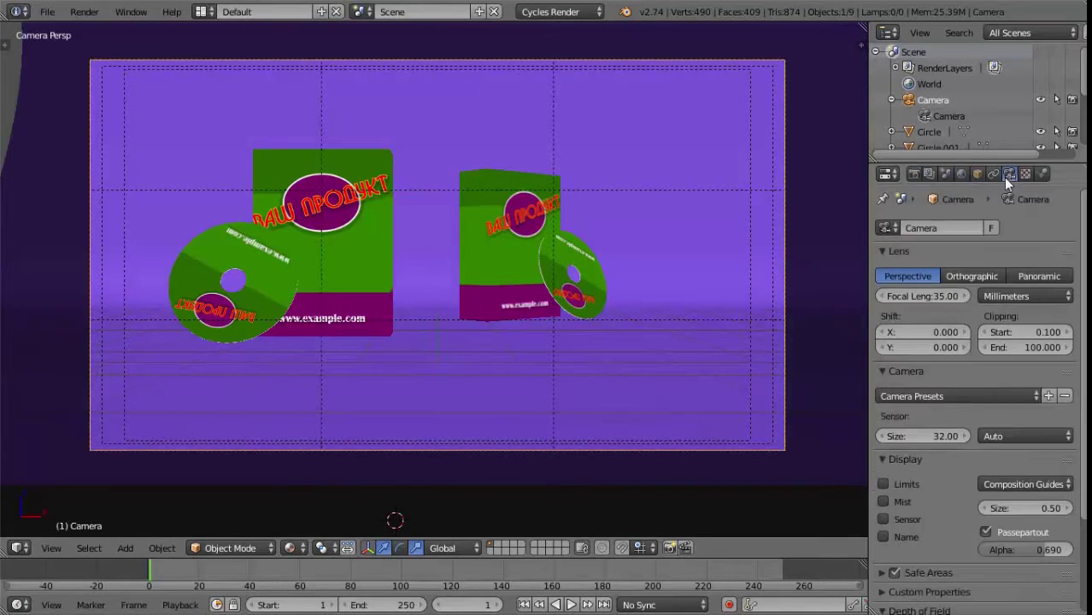
{"action": "left_click", "coordinate": [936, 295]}
{"action": "type", "text": "5"}
{"action": "key", "text": "Return"}
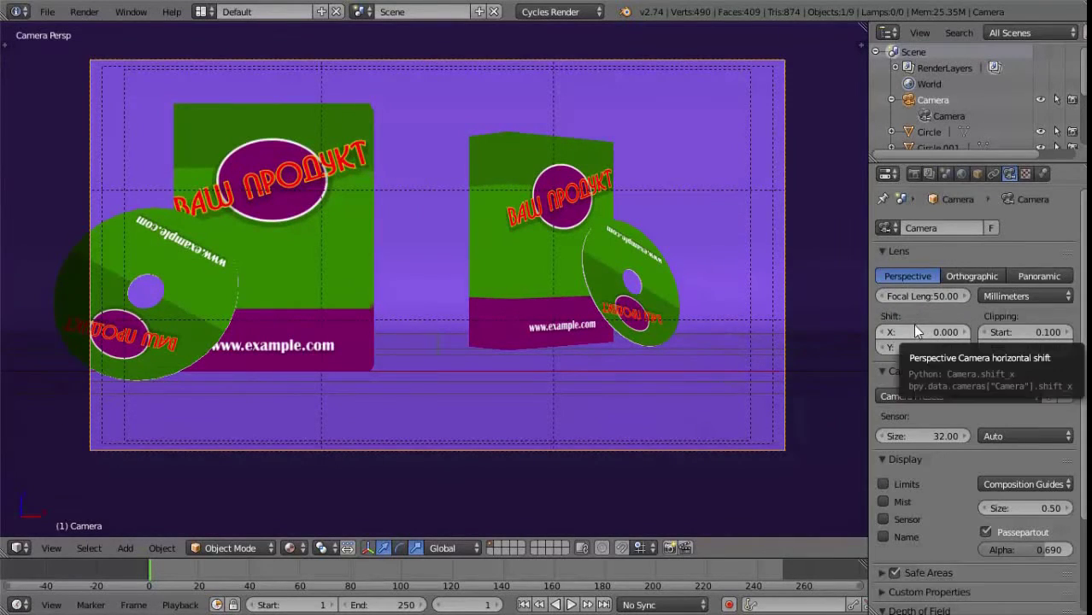
{"action": "left_click", "coordinate": [946, 297]}
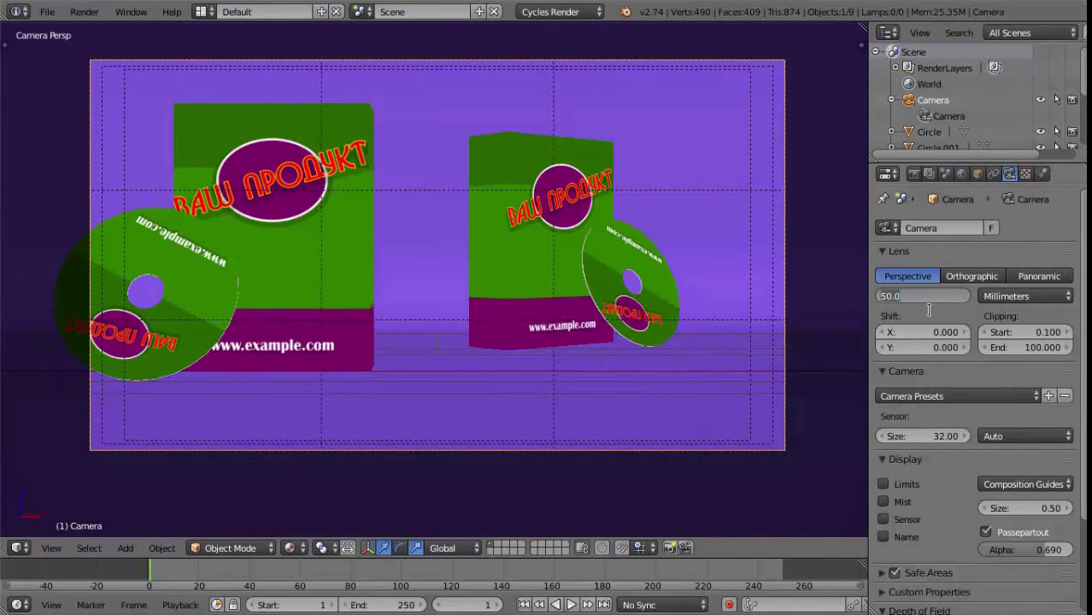
{"action": "type", "text": "85"}
{"action": "key", "text": "Return"}
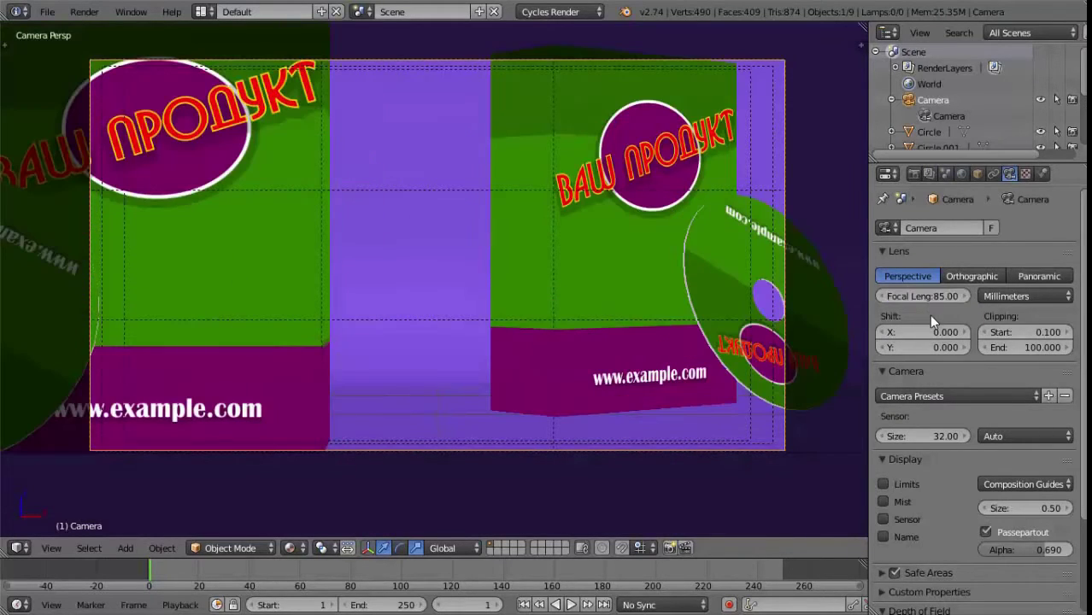
{"action": "left_click", "coordinate": [940, 296]}
{"action": "type", "text": "1"}
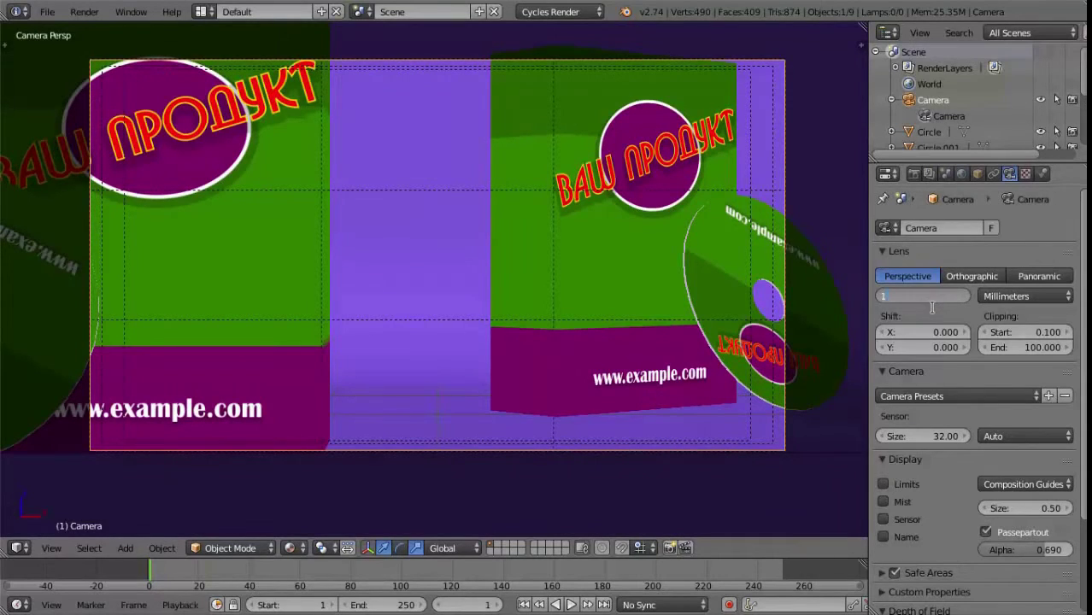
{"action": "type", "text": "5"}
{"action": "key", "text": "Return"}
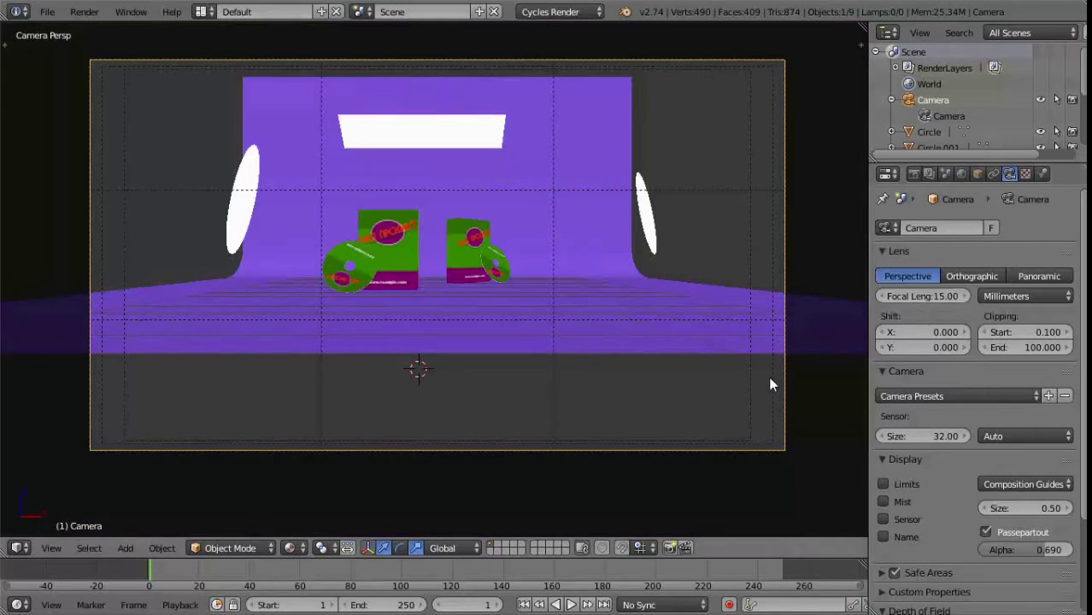
Orbit the side view to see the camera, then set the focal length to 35 mm, then 50 mm
{"action": "mouse_move", "coordinate": [768, 384]}
{"action": "middle_mouse_down"}
{"action": "mouse_move", "coordinate": [591, 405]}
{"action": "mouse_move", "coordinate": [569, 392]}
{"action": "mouse_move", "coordinate": [553, 328]}
{"action": "mouse_move", "coordinate": [444, 335]}
{"action": "middle_mouse_up"}
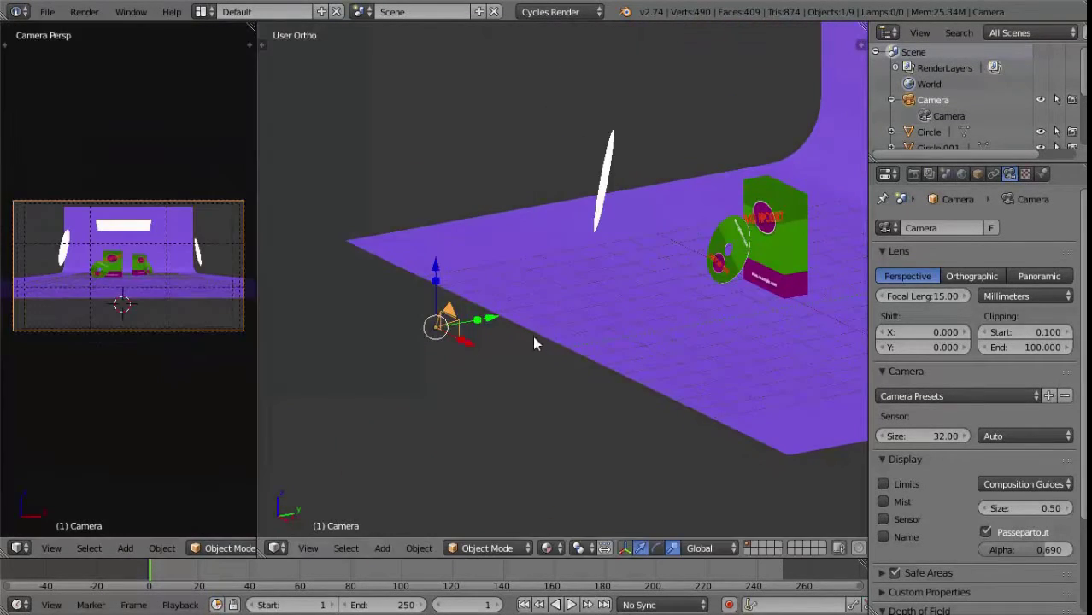
{"action": "left_click", "coordinate": [951, 296]}
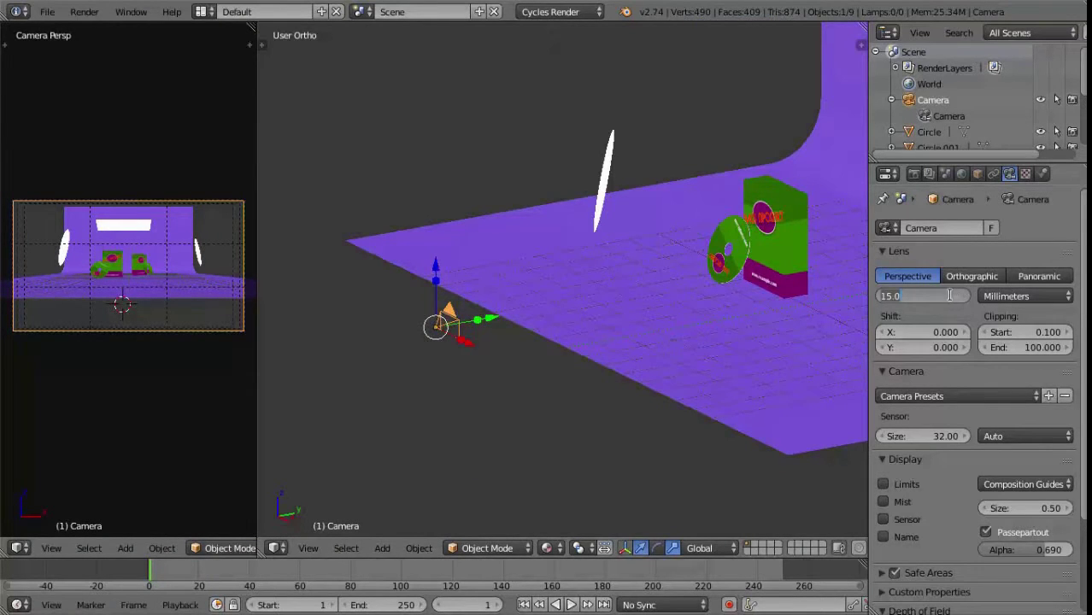
{"action": "type", "text": "35"}
{"action": "key", "text": "Return"}
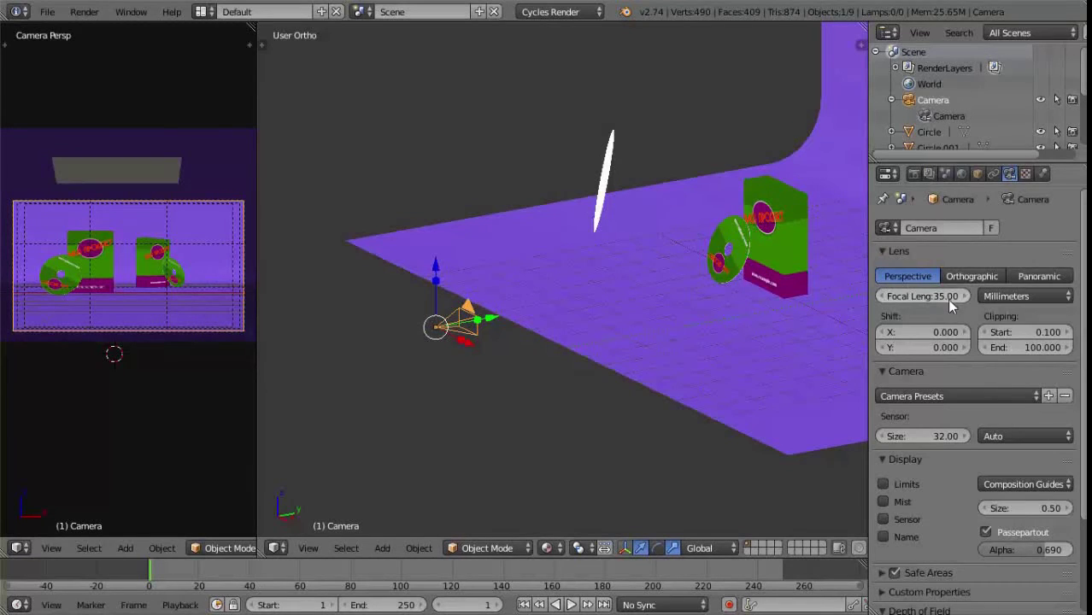
{"action": "left_click", "coordinate": [939, 296]}
{"action": "type", "text": "5"}
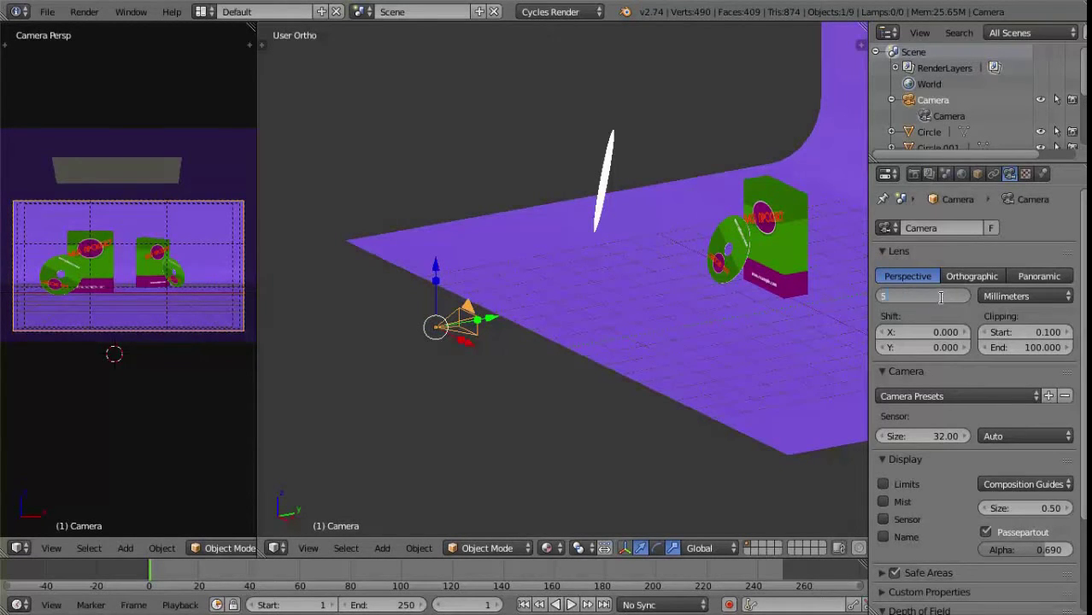
{"action": "type", "text": "0"}
{"action": "key", "text": "Return"}
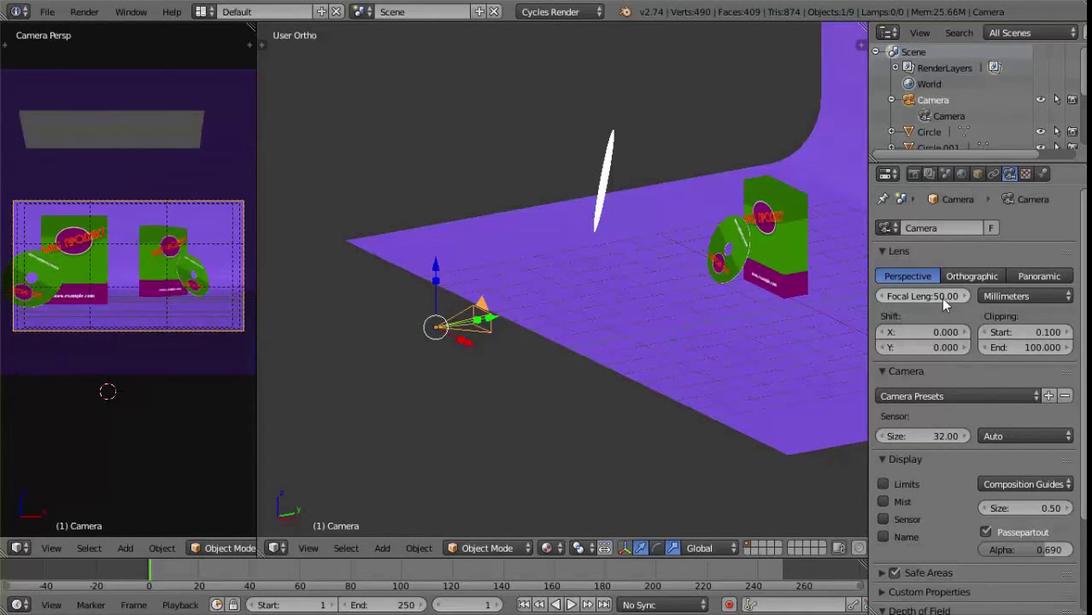
Try an 85 mm focal length, then return the camera to 50 mm
{"action": "left_click", "coordinate": [941, 297]}
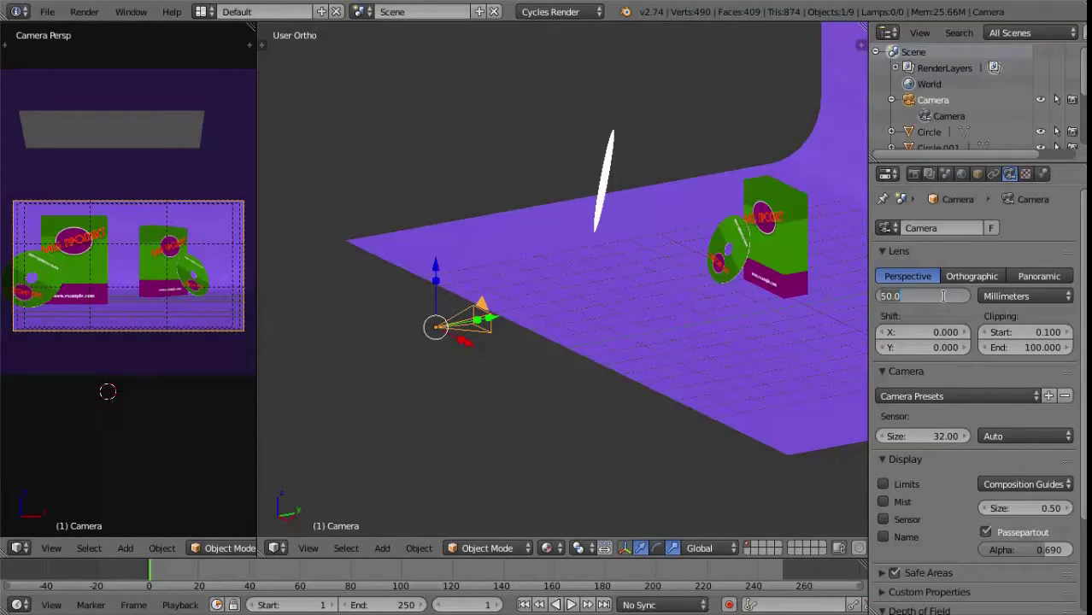
{"action": "type", "text": "85"}
{"action": "key", "text": "Return"}
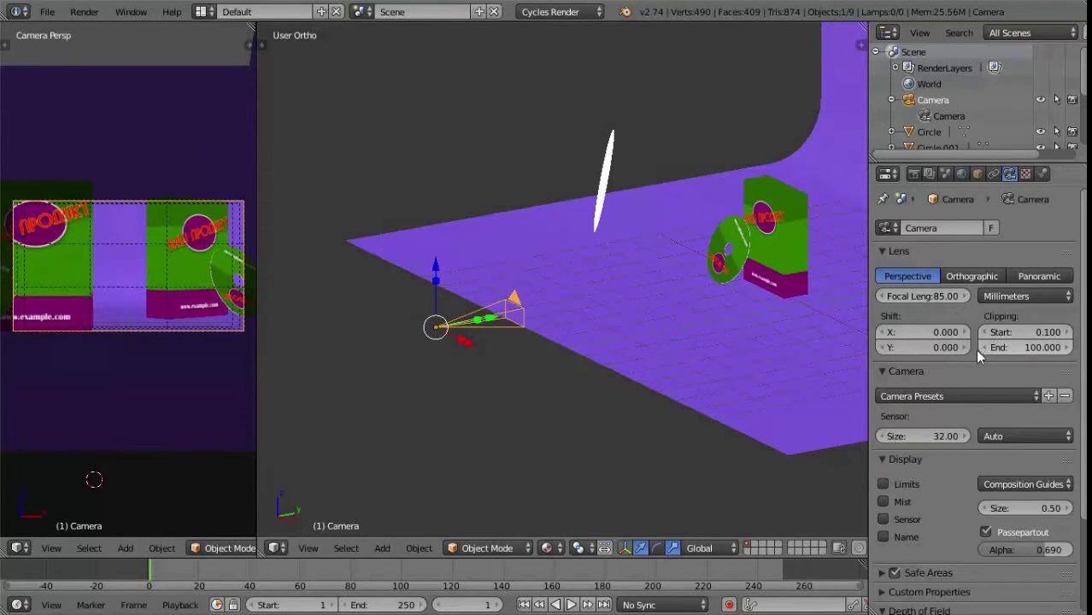
{"action": "left_click", "coordinate": [936, 297]}
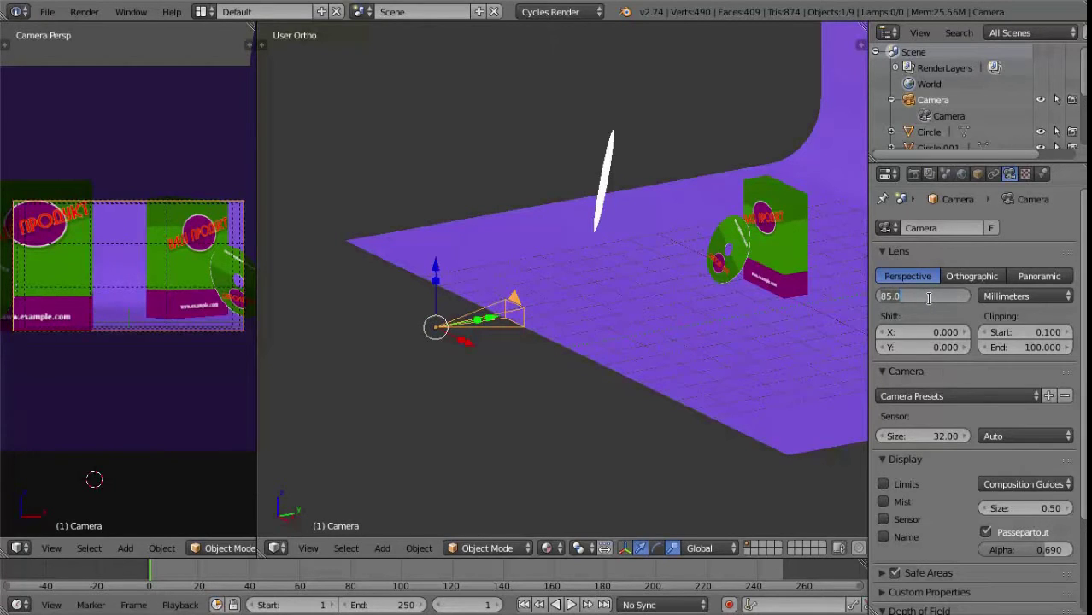
{"action": "type", "text": "5"}
{"action": "key", "text": "Return"}
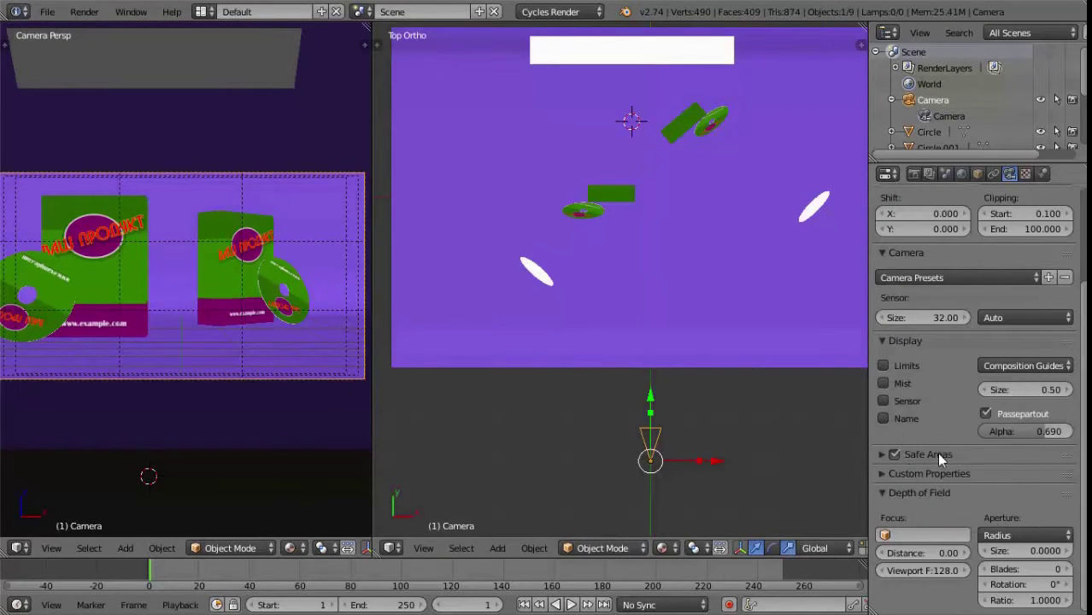
Show the camera's clipping limits and frame the camera in a tilted view, then deselect it
{"action": "left_click", "coordinate": [884, 365]}
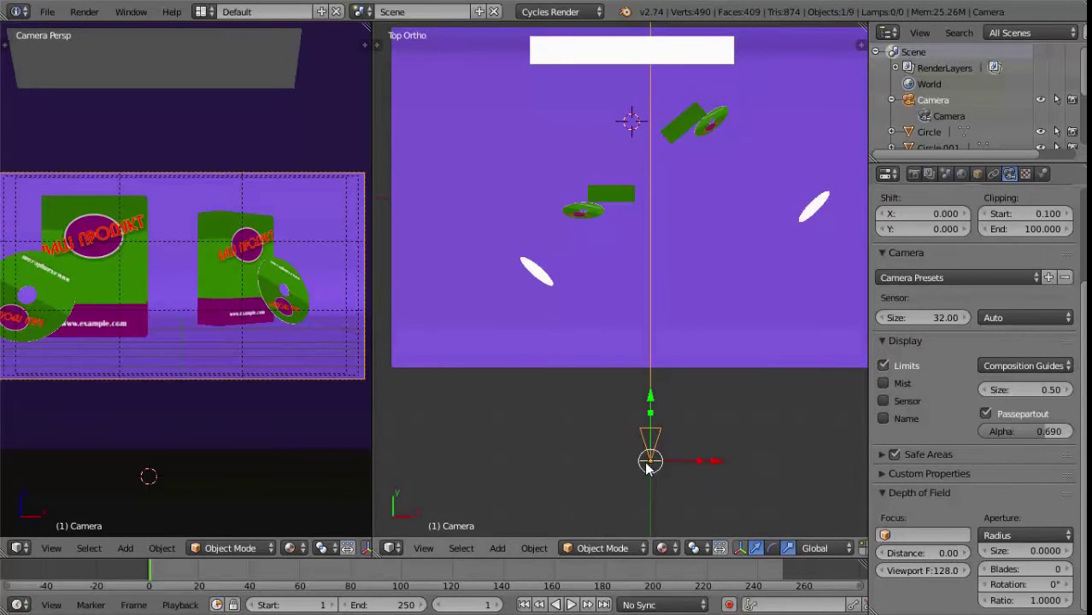
{"action": "mouse_move", "coordinate": [697, 495]}
{"action": "middle_mouse_down"}
{"action": "mouse_move", "coordinate": [689, 385]}
{"action": "mouse_move", "coordinate": [645, 340]}
{"action": "mouse_move", "coordinate": [702, 471]}
{"action": "mouse_move", "coordinate": [729, 312]}
{"action": "middle_mouse_up"}
{"action": "key", "text": "KP_Decimal"}
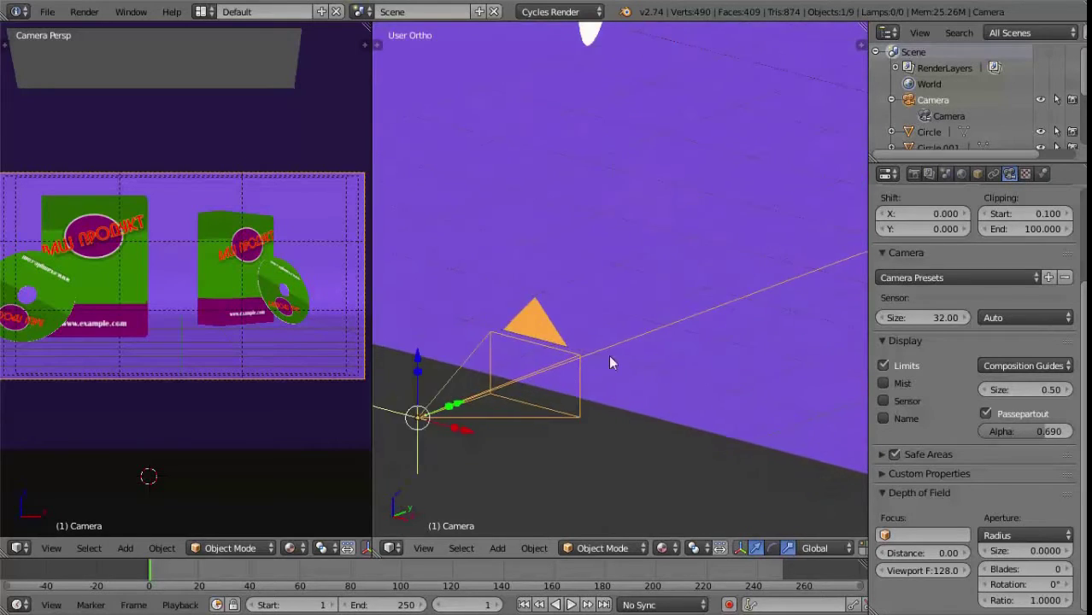
{"action": "key", "text": "a"}
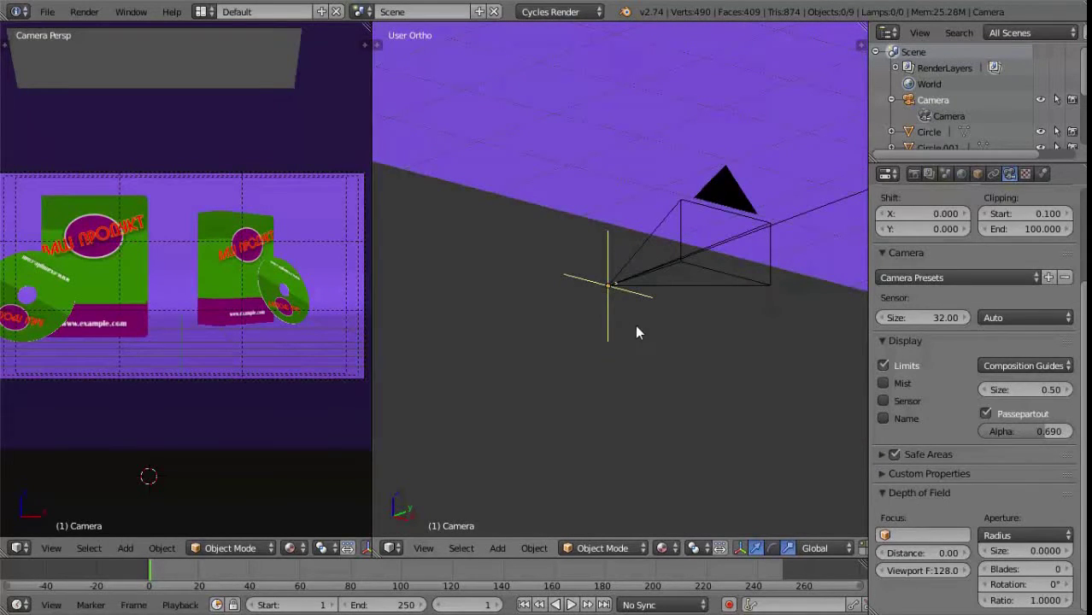
Drag the depth-of-field focus distance out to 12.15, checking it from the top view
{"action": "mouse_move", "coordinate": [923, 553]}
{"action": "left_mouse_down"}
{"action": "mouse_move", "coordinate": [998, 551]}
{"action": "mouse_move", "coordinate": [1048, 531]}
{"action": "left_mouse_up"}
{"action": "mouse_move", "coordinate": [761, 370]}
{"action": "middle_mouse_down"}
{"action": "mouse_move", "coordinate": [733, 492]}
{"action": "mouse_move", "coordinate": [608, 397]}
{"action": "mouse_move", "coordinate": [529, 414]}
{"action": "mouse_move", "coordinate": [564, 419]}
{"action": "middle_mouse_up"}
{"action": "left_click_drag", "start_coordinate": [941, 550], "coordinate": [983, 551]}
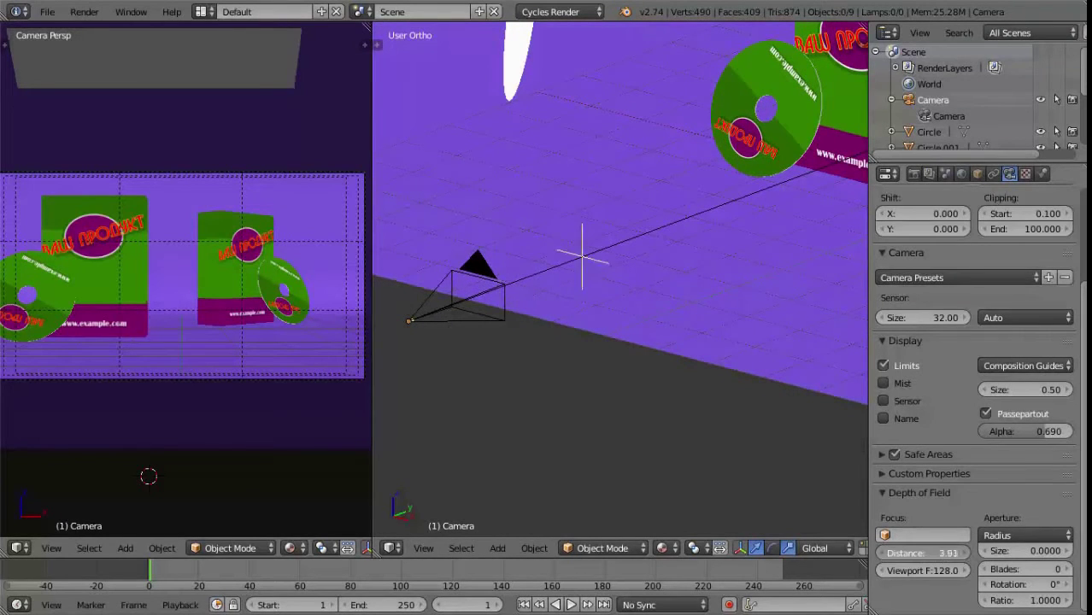
{"action": "left_click_drag", "start_coordinate": [896, 556], "coordinate": [975, 556]}
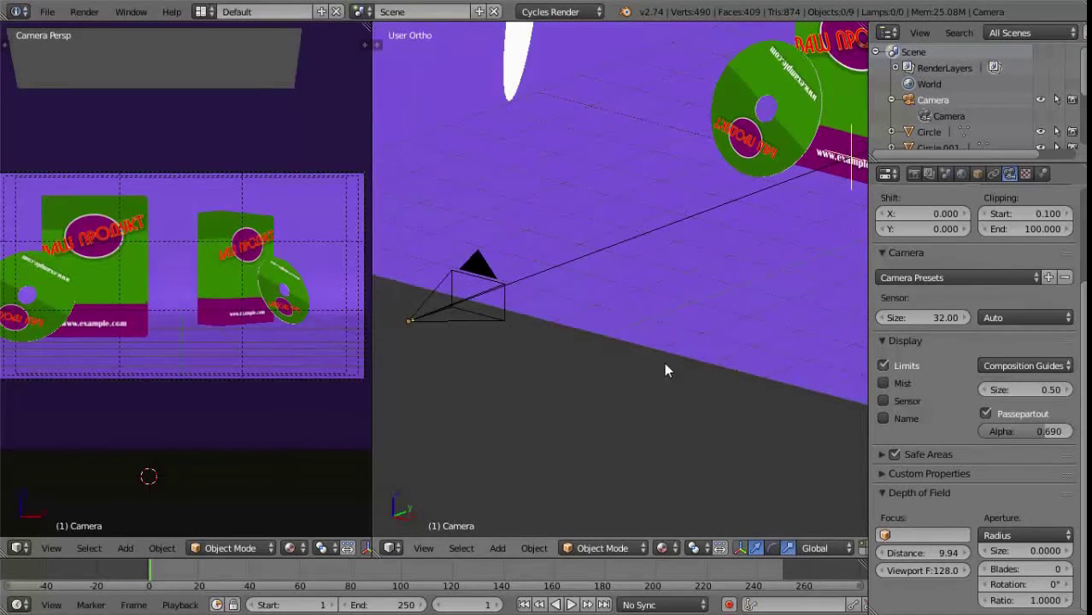
{"action": "mouse_move", "coordinate": [667, 371]}
{"action": "middle_mouse_down"}
{"action": "mouse_move", "coordinate": [602, 371]}
{"action": "mouse_move", "coordinate": [732, 464]}
{"action": "middle_mouse_up"}
{"action": "left_click_drag", "start_coordinate": [932, 553], "coordinate": [886, 527]}
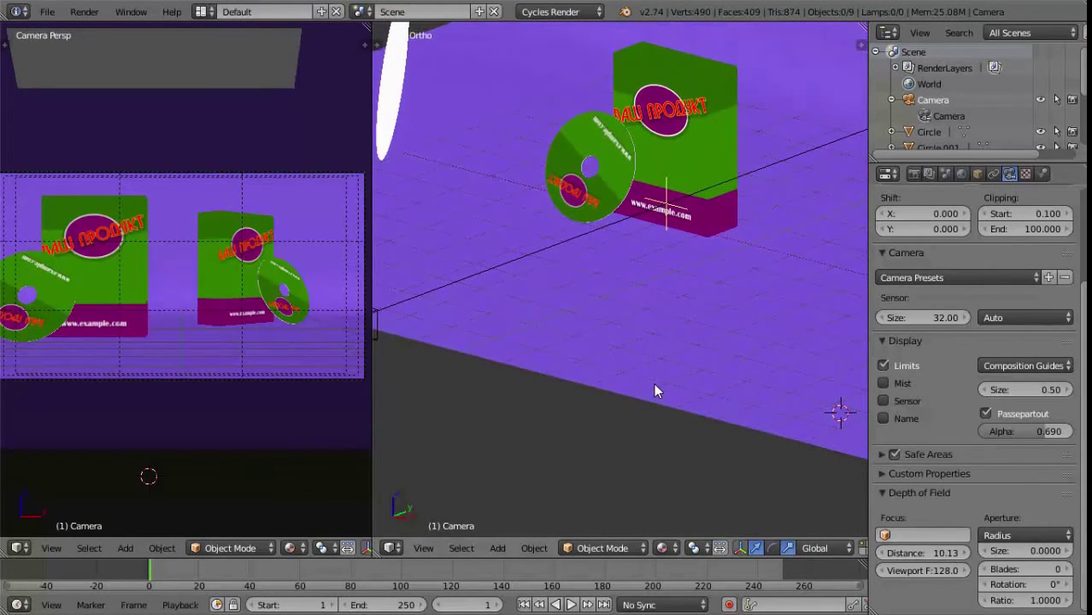
{"action": "key", "text": "KP_7"}
{"action": "scroll", "coordinate": [637, 318], "scroll_direction": "down", "scroll_amount": 3}
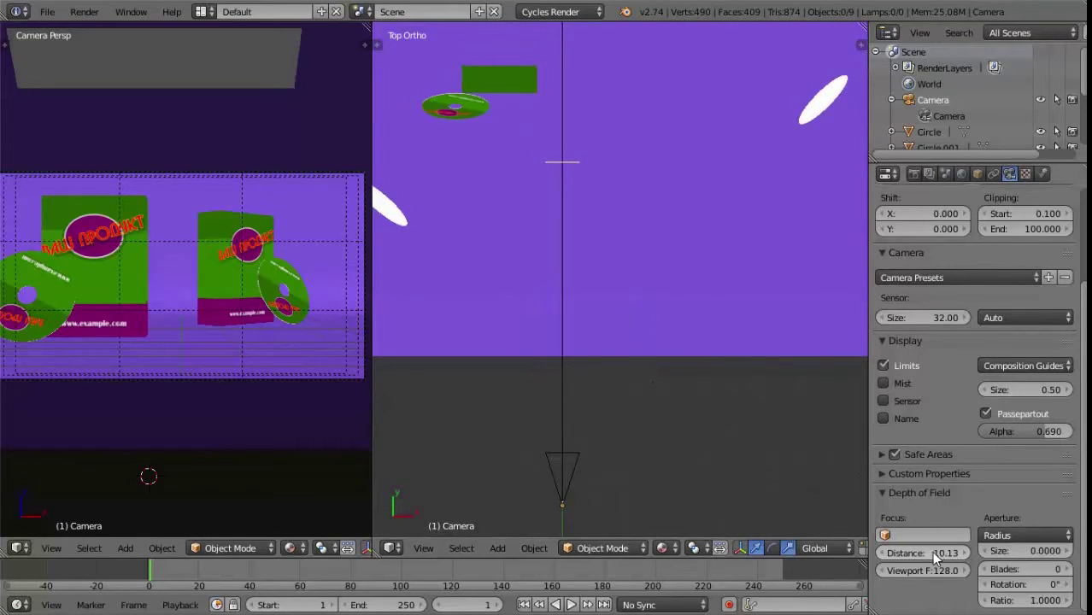
{"action": "mouse_move", "coordinate": [931, 551]}
{"action": "left_mouse_down"}
{"action": "mouse_move", "coordinate": [1038, 549]}
{"action": "mouse_move", "coordinate": [974, 551]}
{"action": "left_mouse_up"}
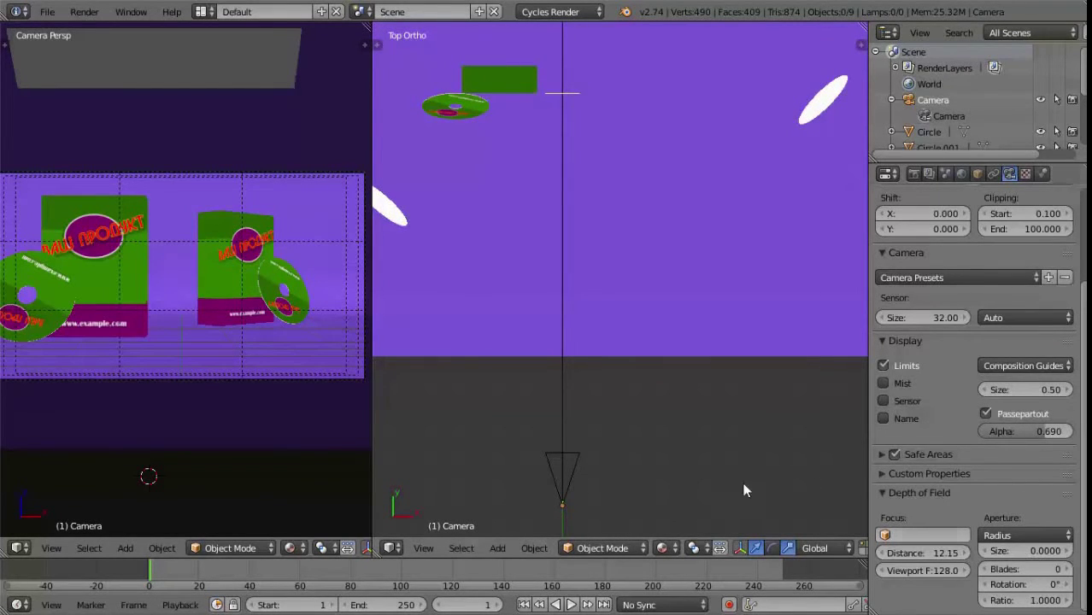
Switch the camera viewport to Rendered shading and set the aperture size to 0.5
{"action": "left_click", "coordinate": [289, 548]}
{"action": "left_click", "coordinate": [305, 442]}
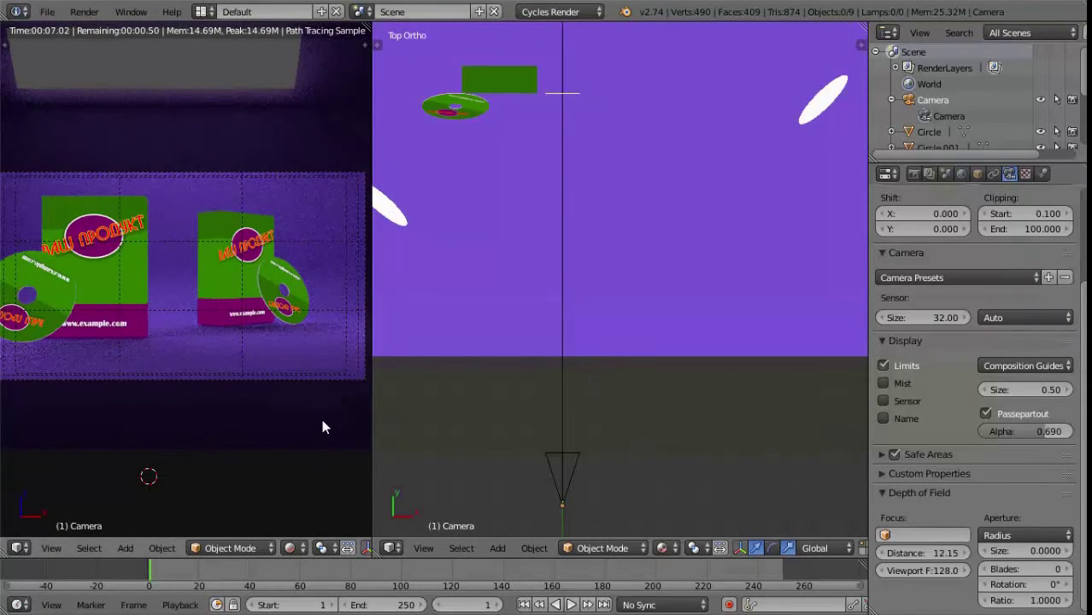
{"action": "left_click", "coordinate": [1040, 552]}
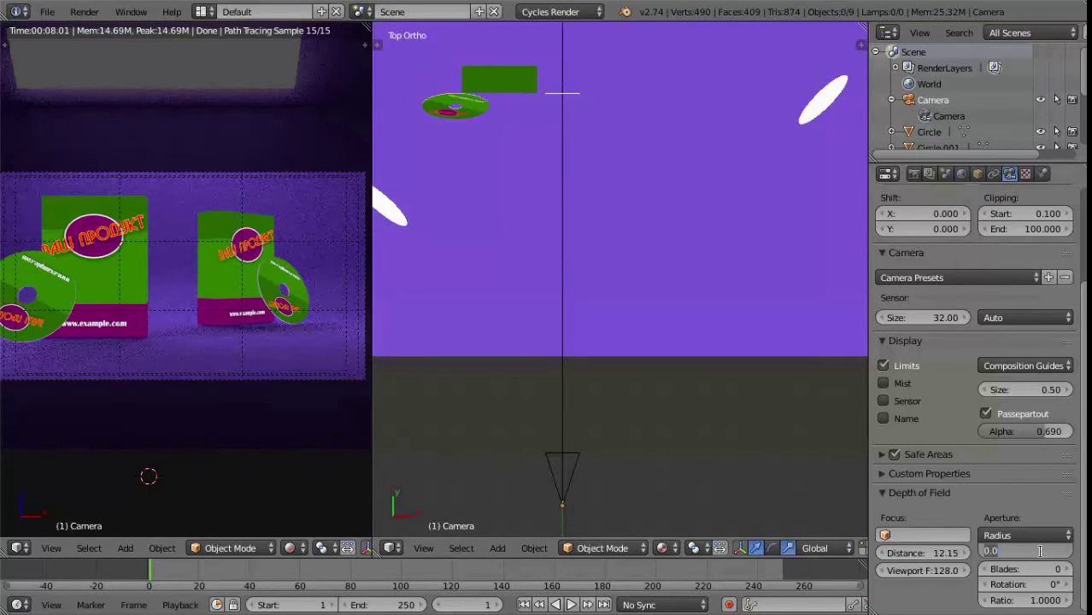
{"action": "key", "text": "BackSpace"}
{"action": "key", "text": "Return"}
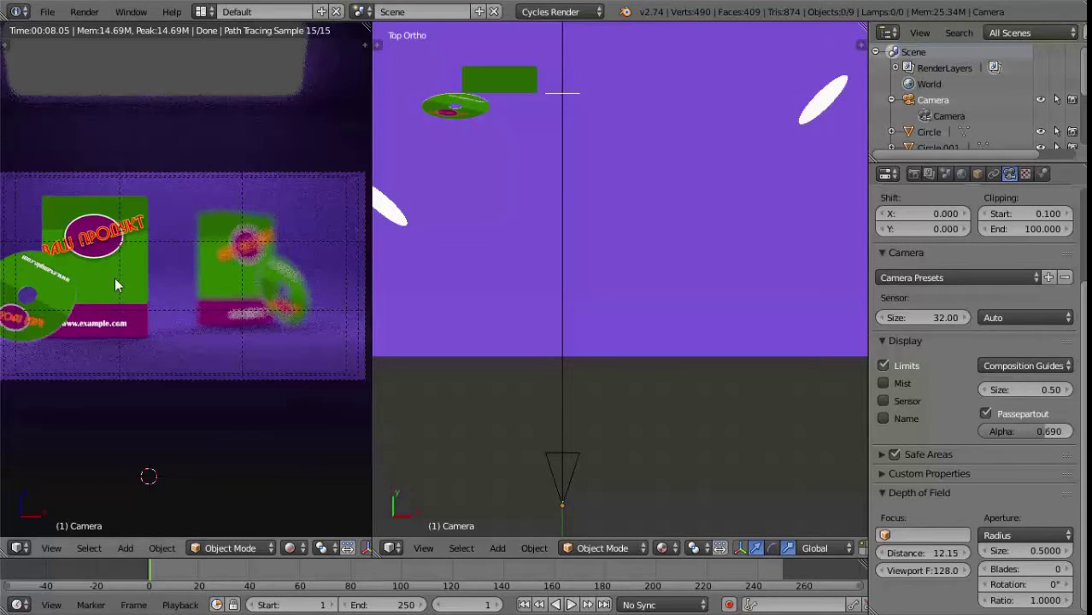
Bring up the Render properties settings
{"action": "left_click", "coordinate": [913, 173]}
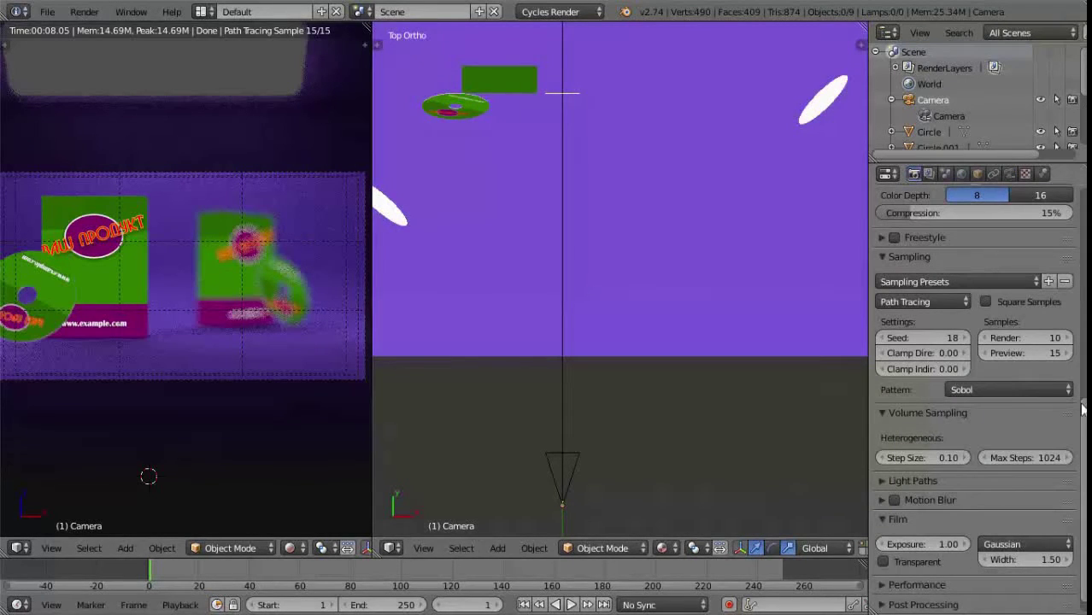
{"action": "scroll", "coordinate": [983, 291], "scroll_direction": "up", "scroll_amount": 5}
{"action": "scroll", "coordinate": [941, 257], "scroll_direction": "up", "scroll_amount": 5}
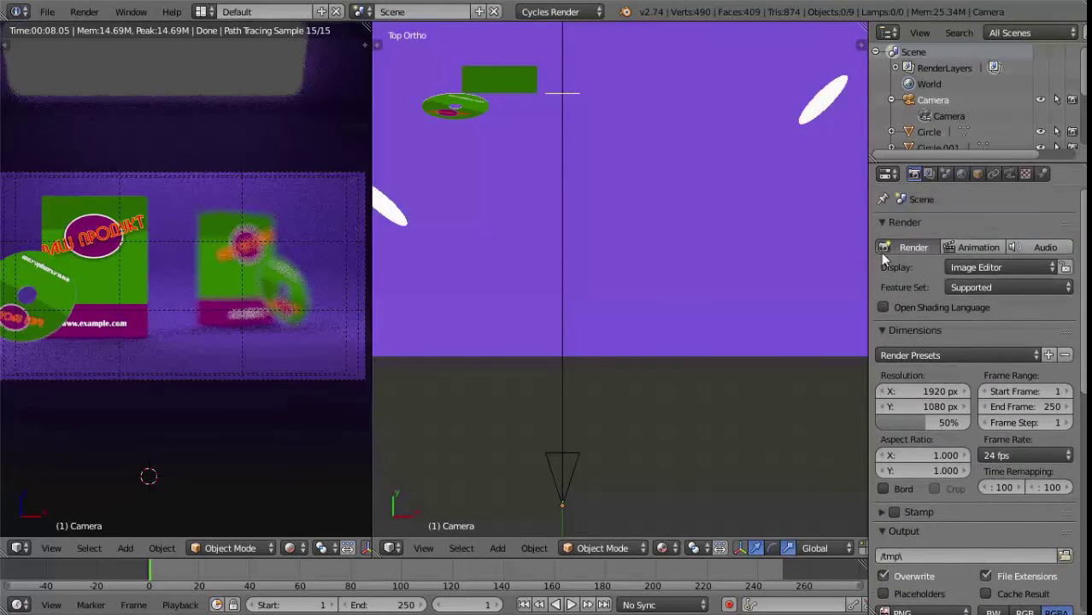
Render a test frame, then return the camera viewport to Material shading in a 3D View
{"action": "left_click", "coordinate": [887, 251]}
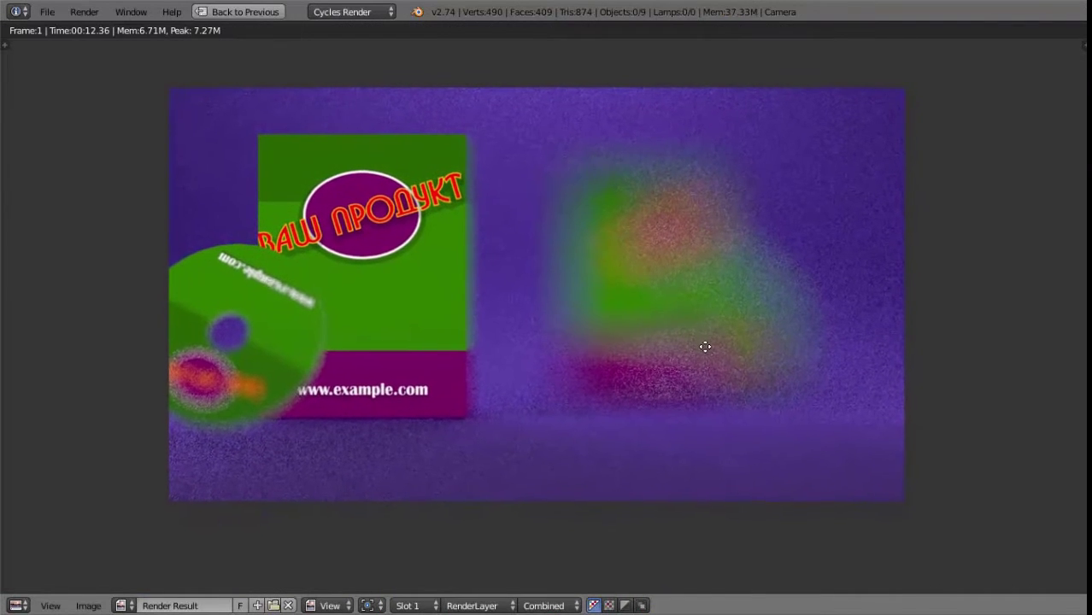
{"action": "key", "text": "Escape"}
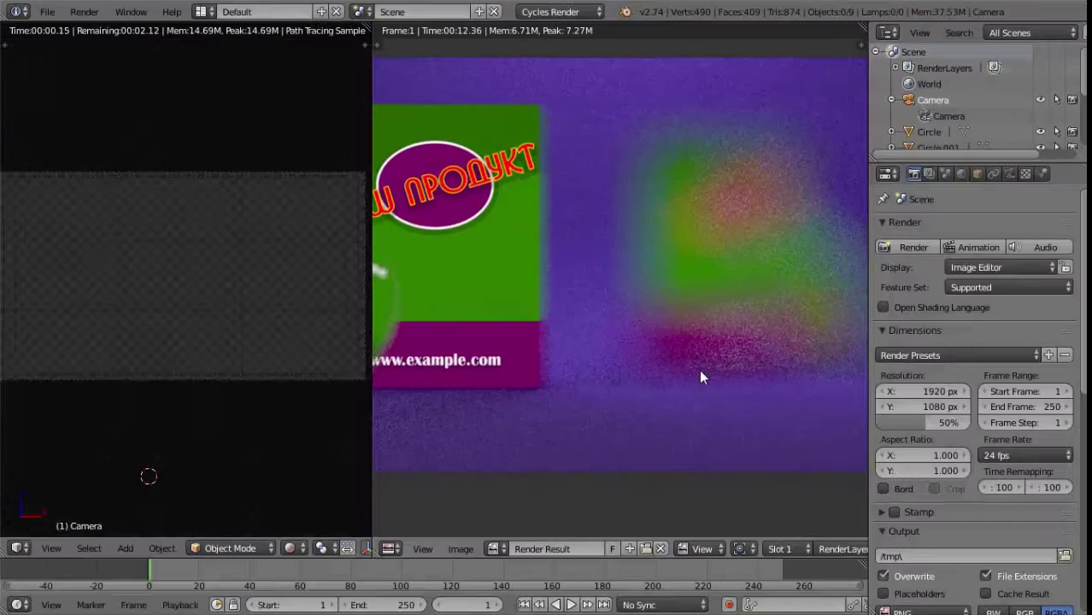
{"action": "scroll", "coordinate": [686, 353], "scroll_direction": "down", "scroll_amount": 1}
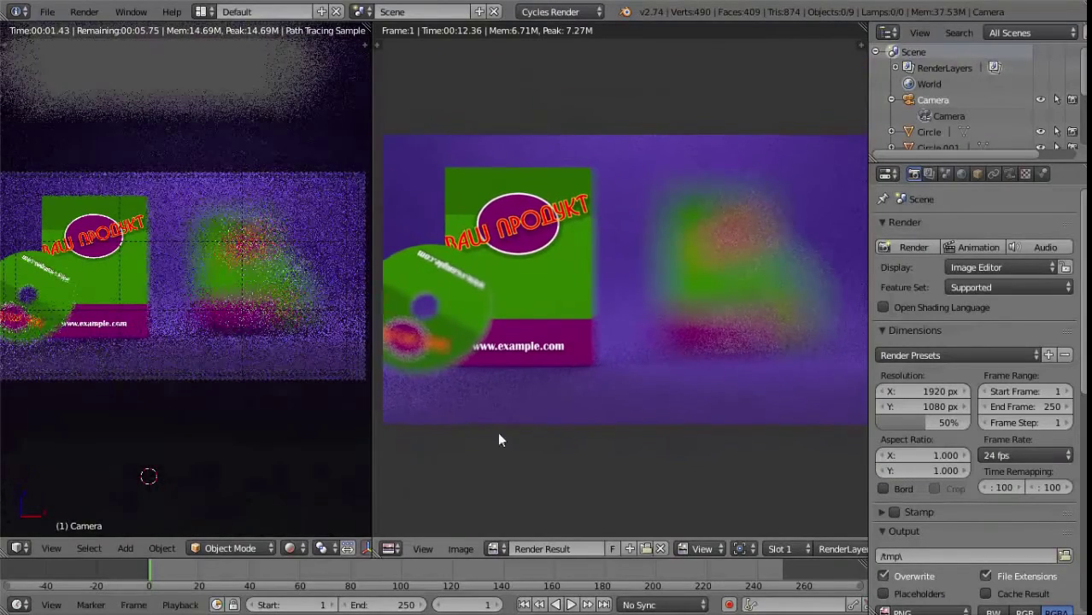
{"action": "left_click", "coordinate": [292, 548]}
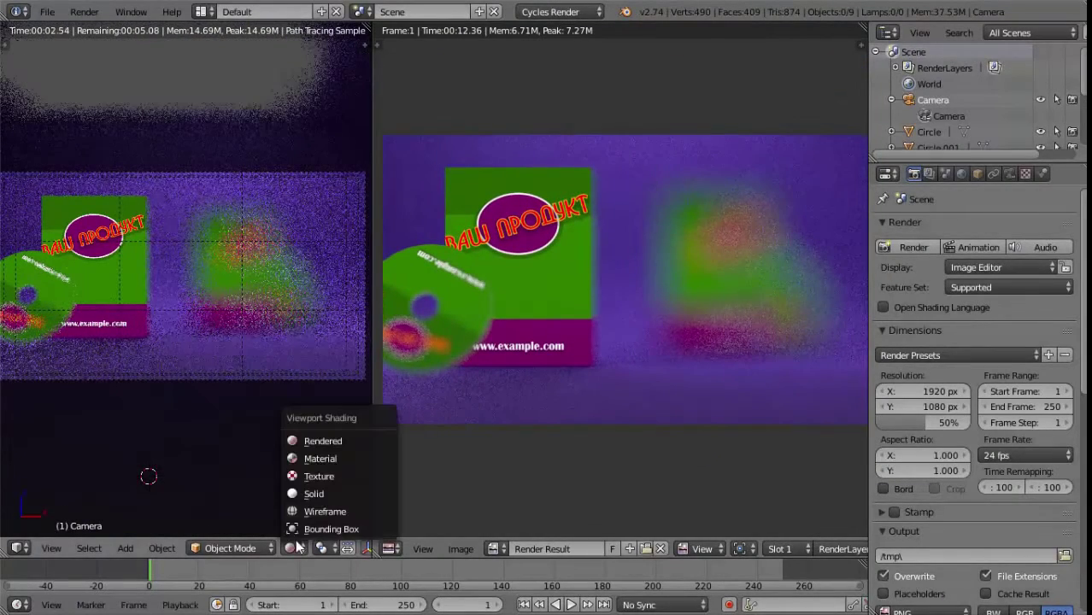
{"action": "left_click", "coordinate": [313, 461]}
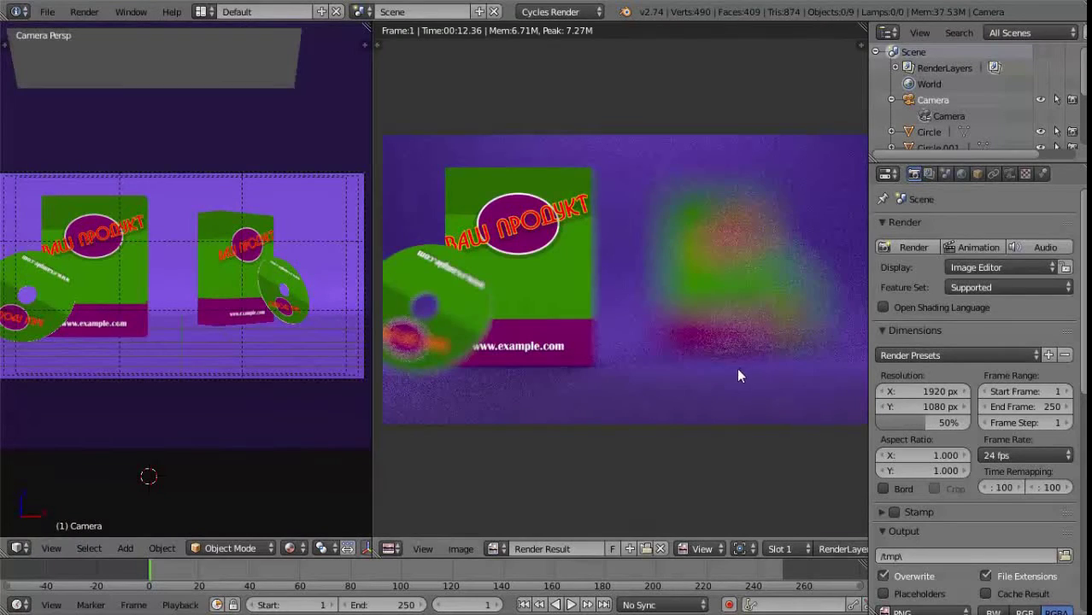
{"action": "key", "text": "Escape"}
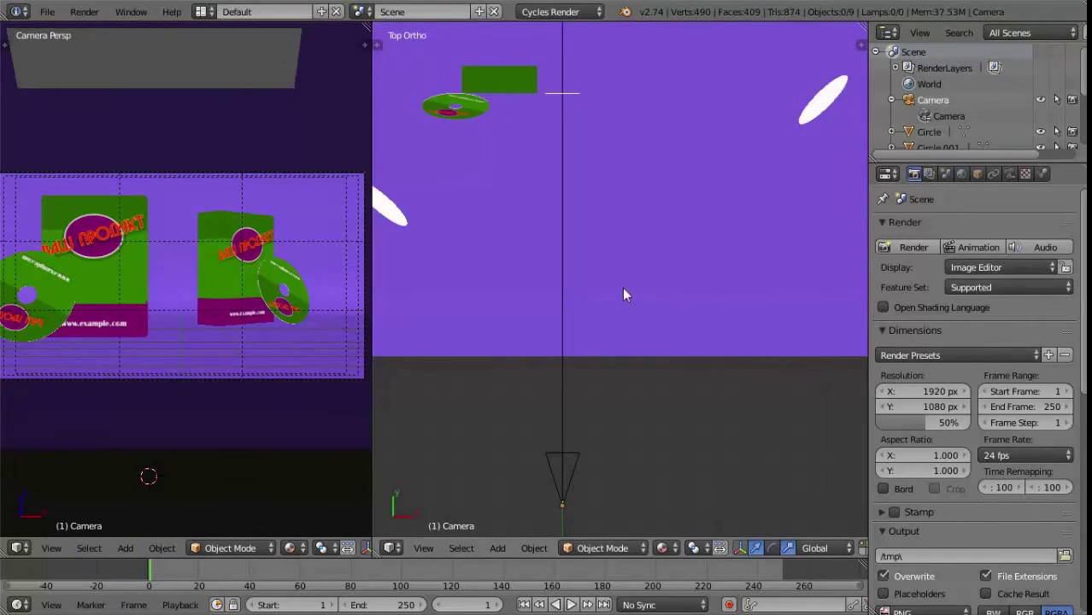
Set the camera's aperture size to 0.6 and focus distance to 15.04
{"action": "left_click", "coordinate": [1015, 173]}
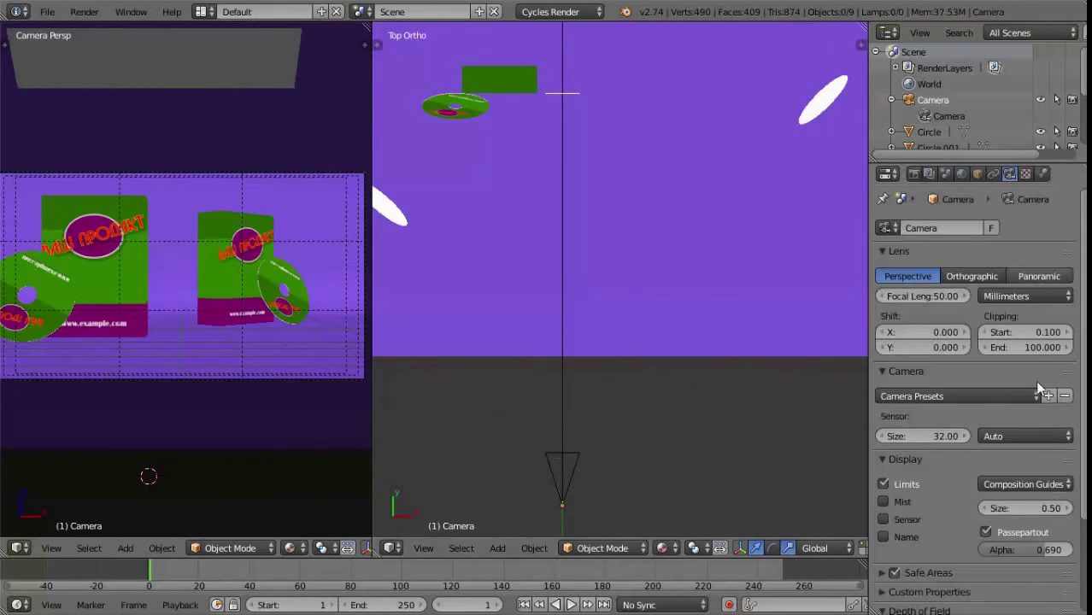
{"action": "scroll", "coordinate": [974, 428], "scroll_direction": "down", "scroll_amount": 4}
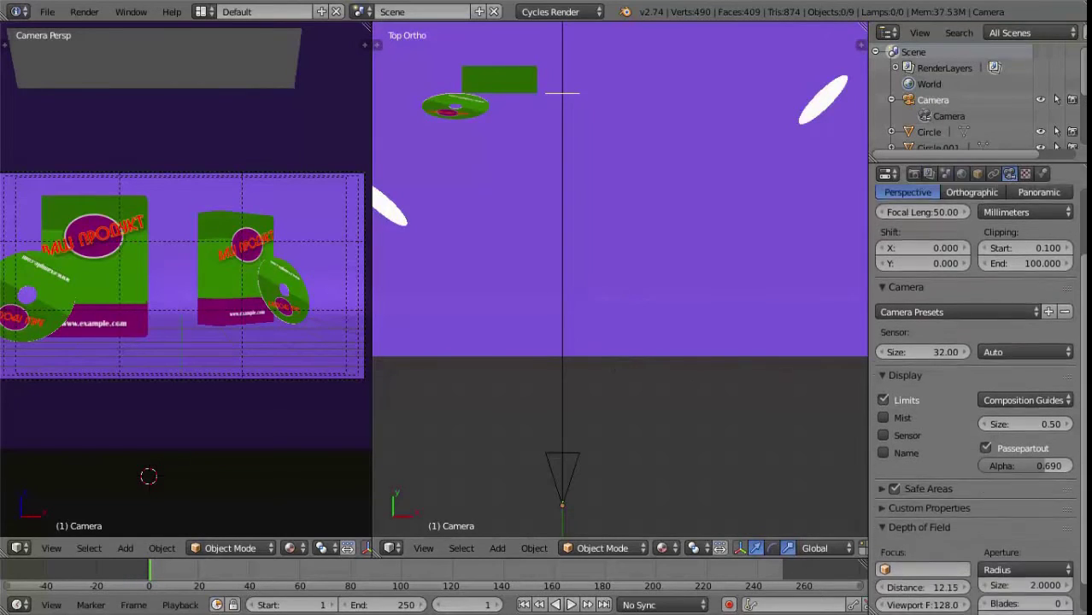
{"action": "left_click", "coordinate": [1026, 551]}
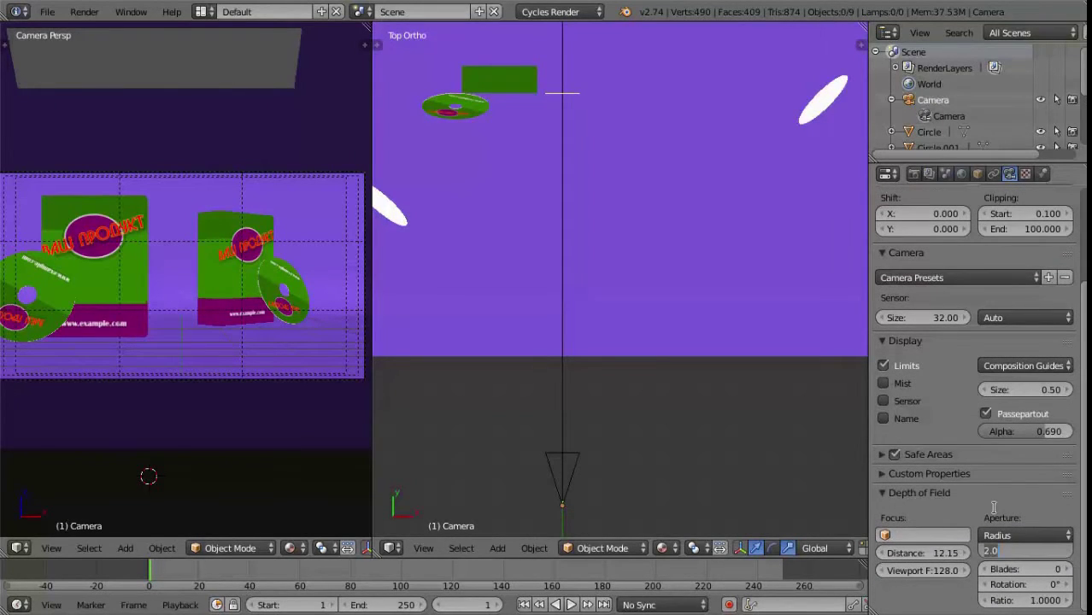
{"action": "key", "text": "BackSpace"}
{"action": "key", "text": "Return"}
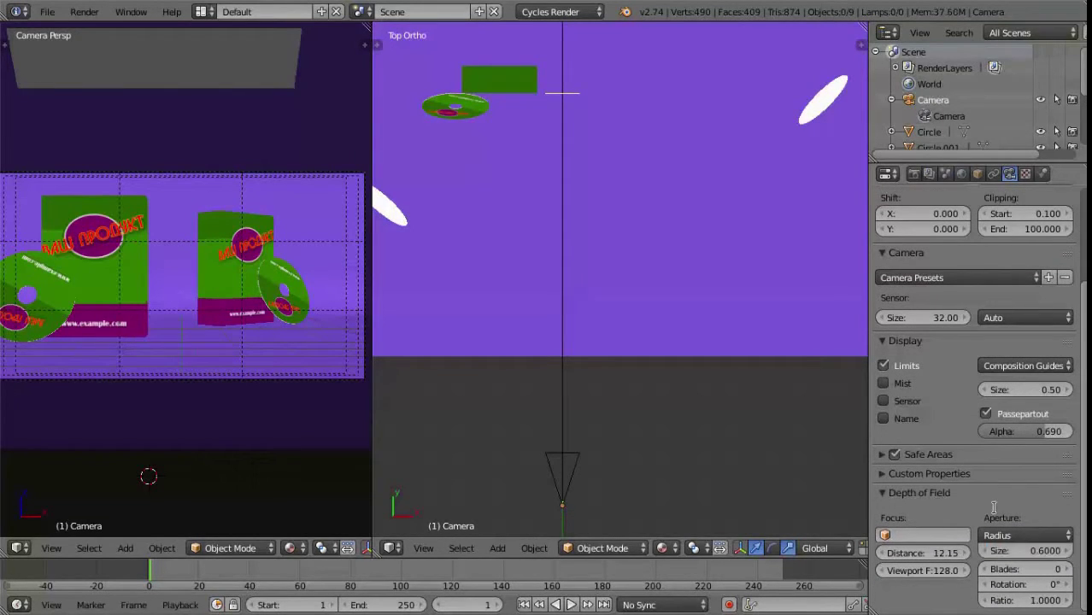
{"action": "scroll", "coordinate": [719, 318], "scroll_direction": "down", "scroll_amount": 1}
{"action": "scroll", "coordinate": [711, 349], "scroll_direction": "down", "scroll_amount": 2}
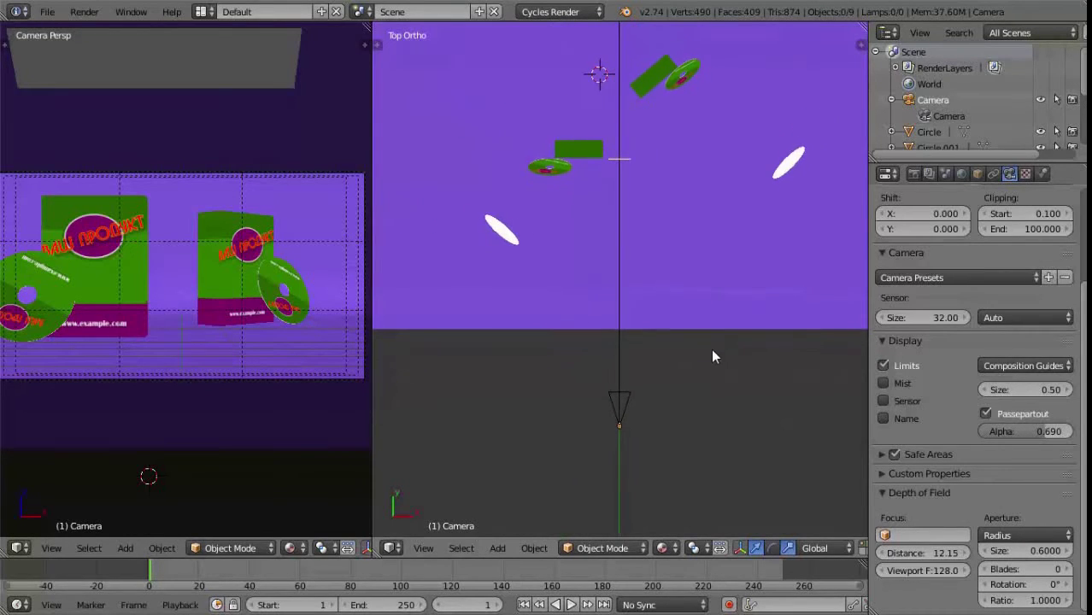
{"action": "left_click_drag", "start_coordinate": [937, 551], "coordinate": [978, 556]}
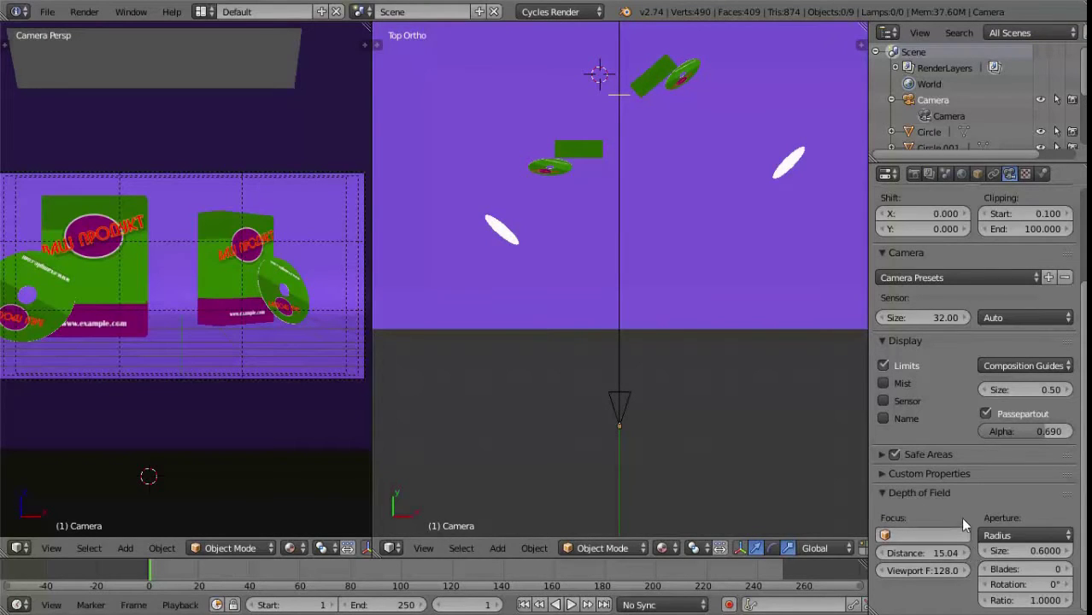
Render a test frame with the new depth of field using F12
{"action": "left_click", "coordinate": [915, 174]}
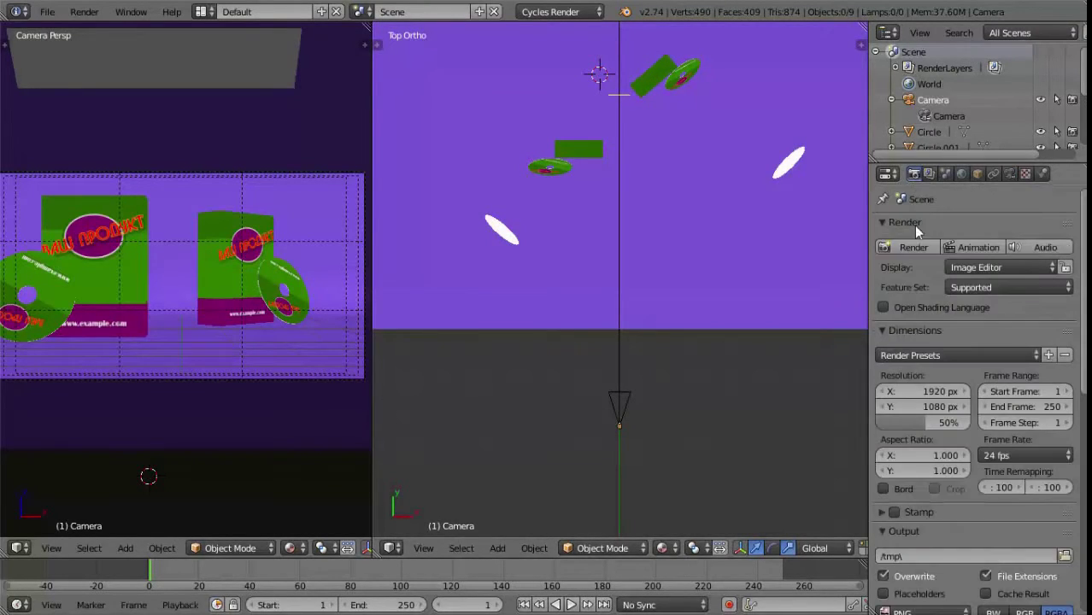
{"action": "key", "text": "F12"}
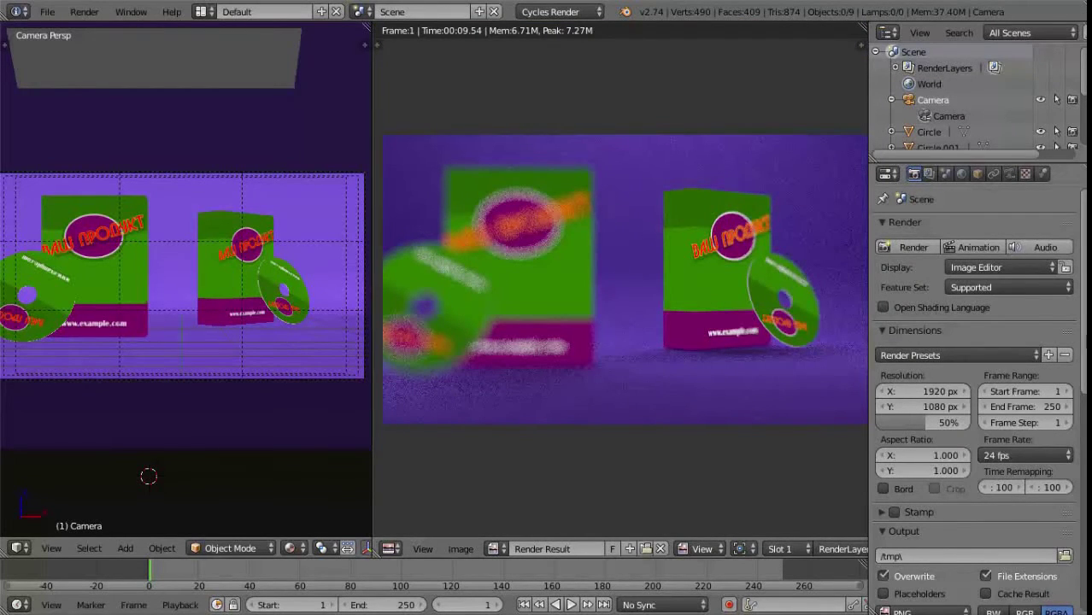
{"action": "scroll", "coordinate": [931, 320], "scroll_direction": "down", "scroll_amount": 2}
{"action": "scroll", "coordinate": [1056, 510], "scroll_direction": "down", "scroll_amount": 2}
{"action": "scroll", "coordinate": [1057, 511], "scroll_direction": "down", "scroll_amount": 4}
Raise the render samples from 10 to 25 and re-render the frame
{"action": "scroll", "coordinate": [1057, 510], "scroll_direction": "down", "scroll_amount": 4}
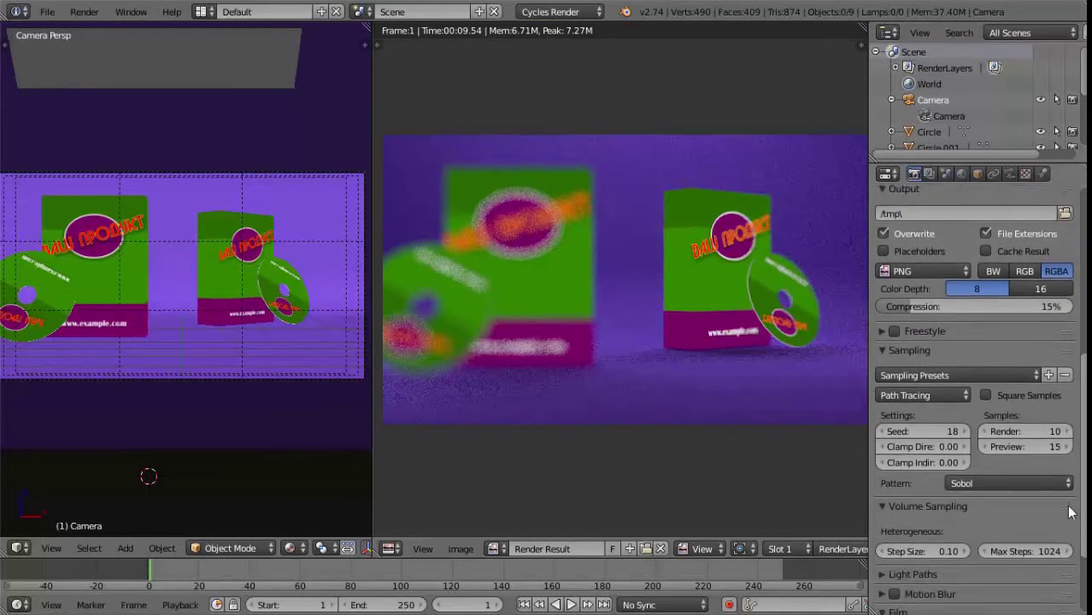
{"action": "scroll", "coordinate": [1057, 510], "scroll_direction": "down", "scroll_amount": 1}
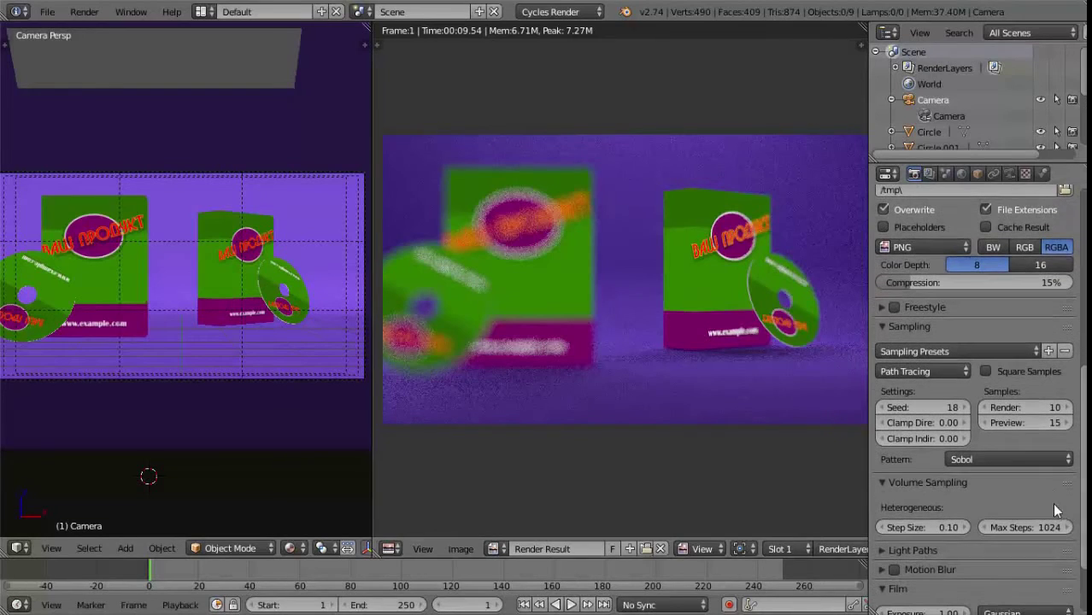
{"action": "left_click", "coordinate": [1040, 410]}
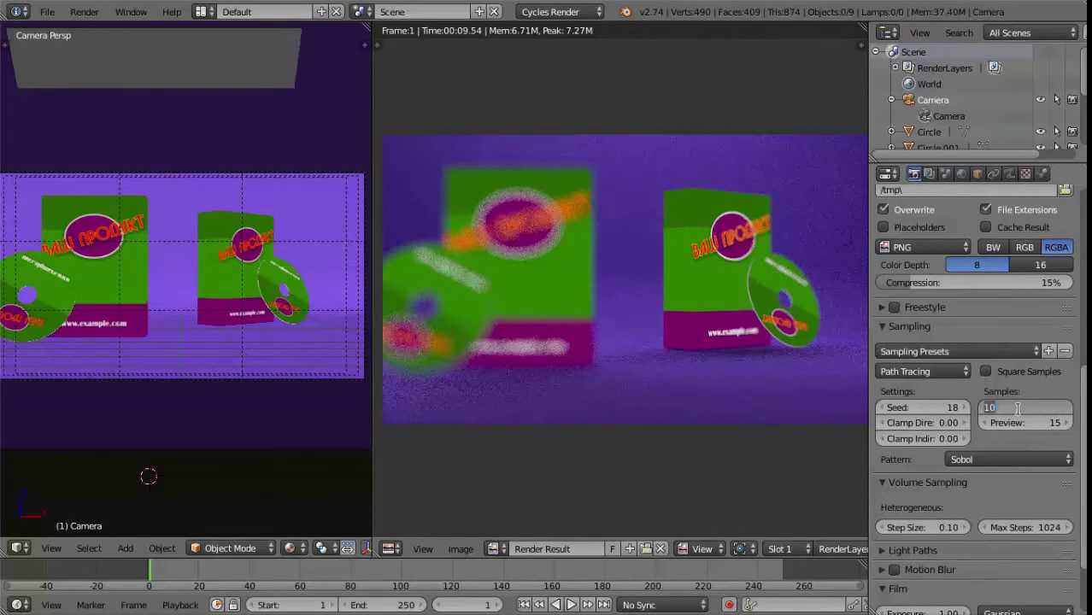
{"action": "type", "text": "25"}
{"action": "key", "text": "Return"}
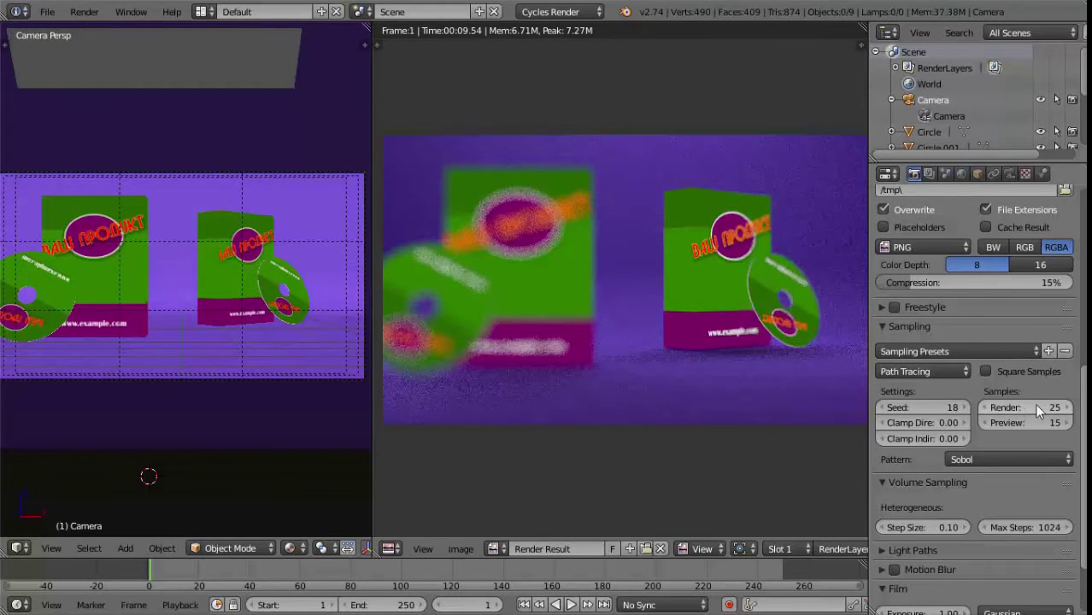
{"action": "scroll", "coordinate": [959, 219], "scroll_direction": "up", "scroll_amount": 10}
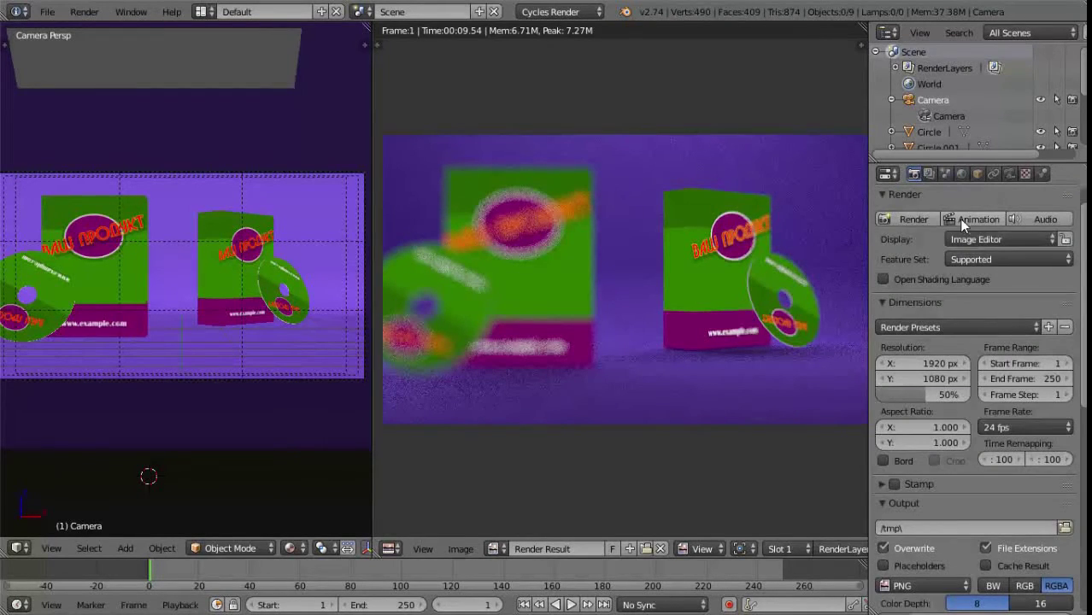
{"action": "left_click", "coordinate": [908, 220]}
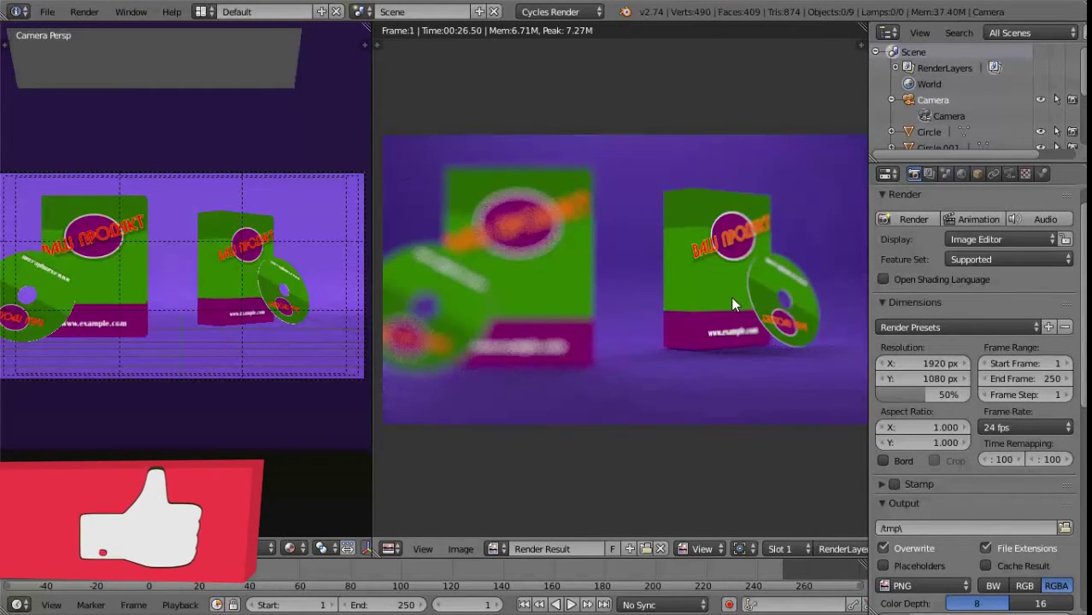
Add a Plain Axes empty at the world origin and scale it up
{"action": "key", "text": "Escape"}
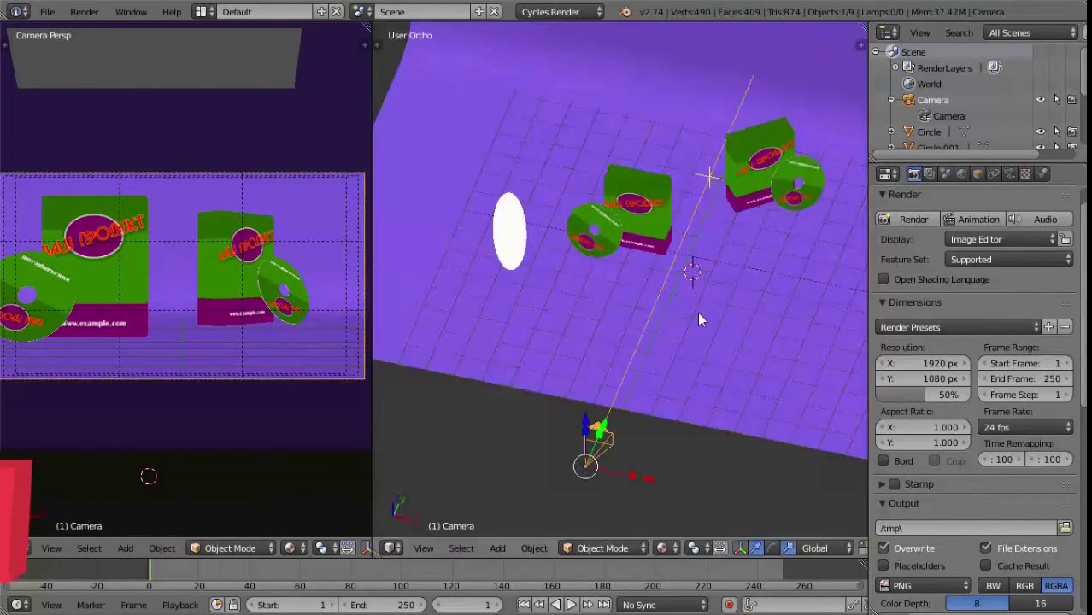
{"action": "key", "text": "shift+a"}
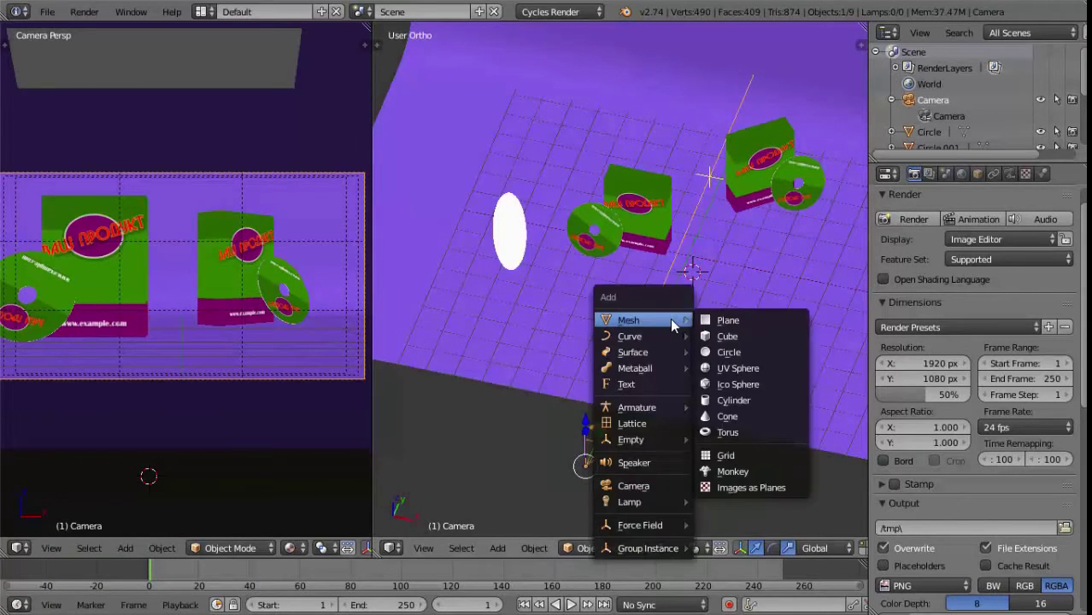
{"action": "mouse_move", "coordinate": [643, 440]}
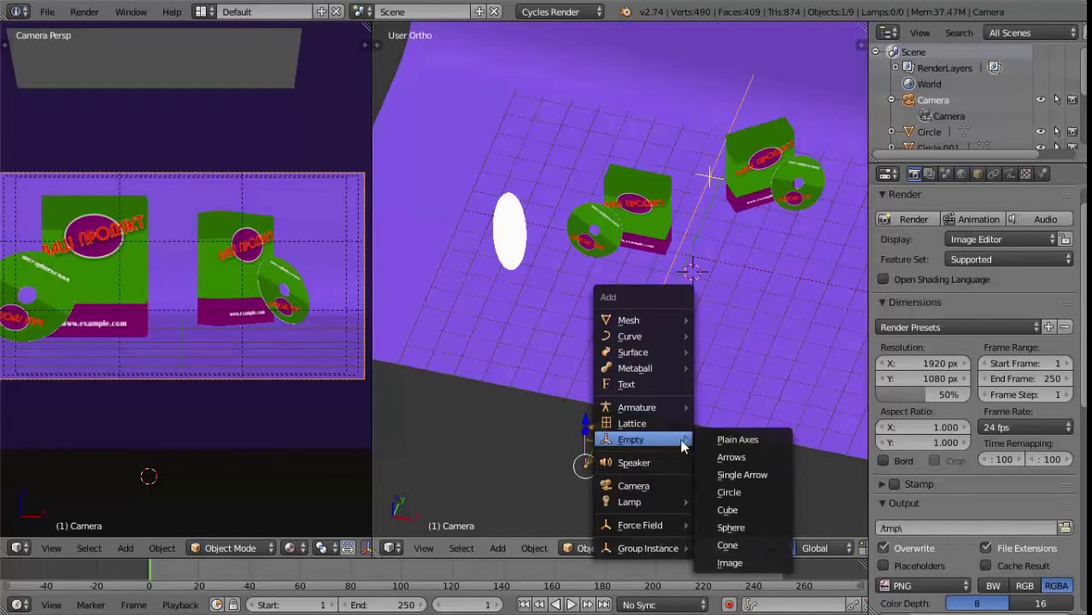
{"action": "left_click", "coordinate": [745, 443]}
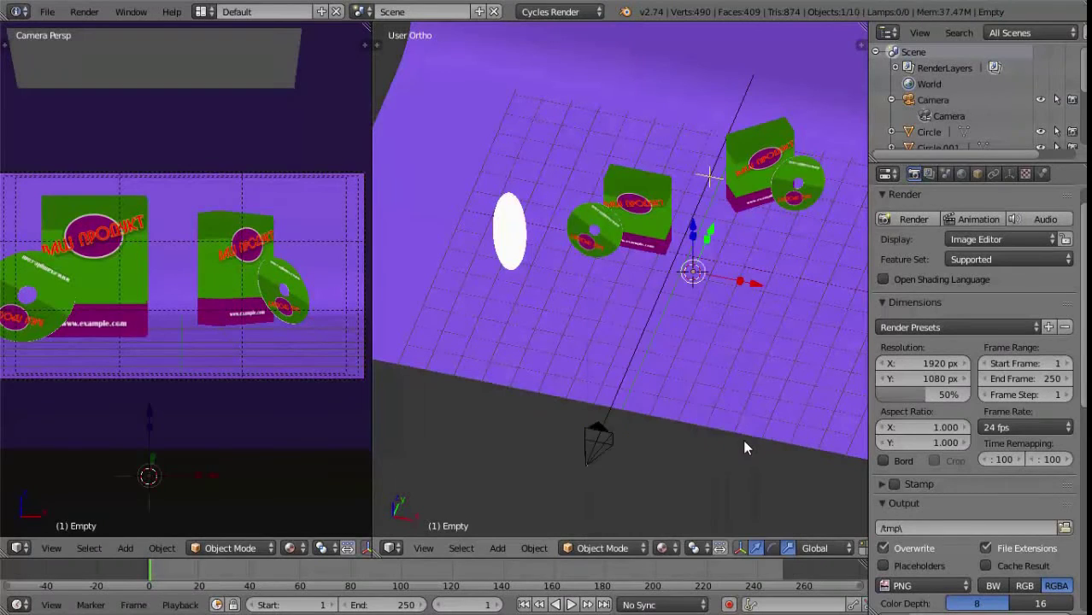
{"action": "mouse_move", "coordinate": [722, 425]}
{"action": "middle_mouse_down"}
{"action": "mouse_move", "coordinate": [634, 373]}
{"action": "mouse_move", "coordinate": [641, 339]}
{"action": "mouse_move", "coordinate": [632, 344]}
{"action": "mouse_move", "coordinate": [650, 361]}
{"action": "middle_mouse_up"}
{"action": "key", "text": "shift+s"}
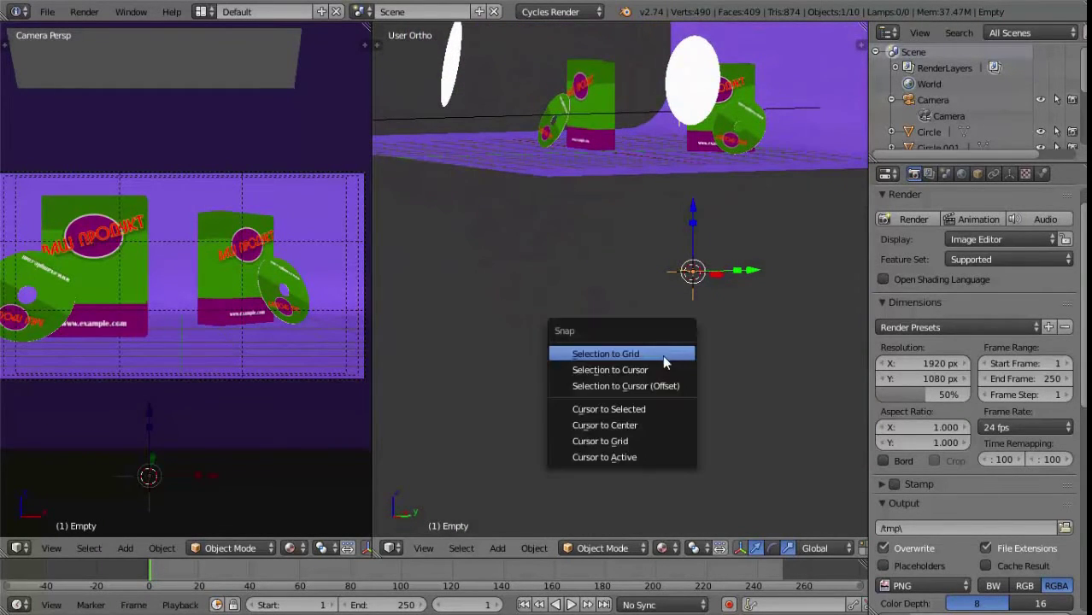
{"action": "left_click", "coordinate": [637, 427]}
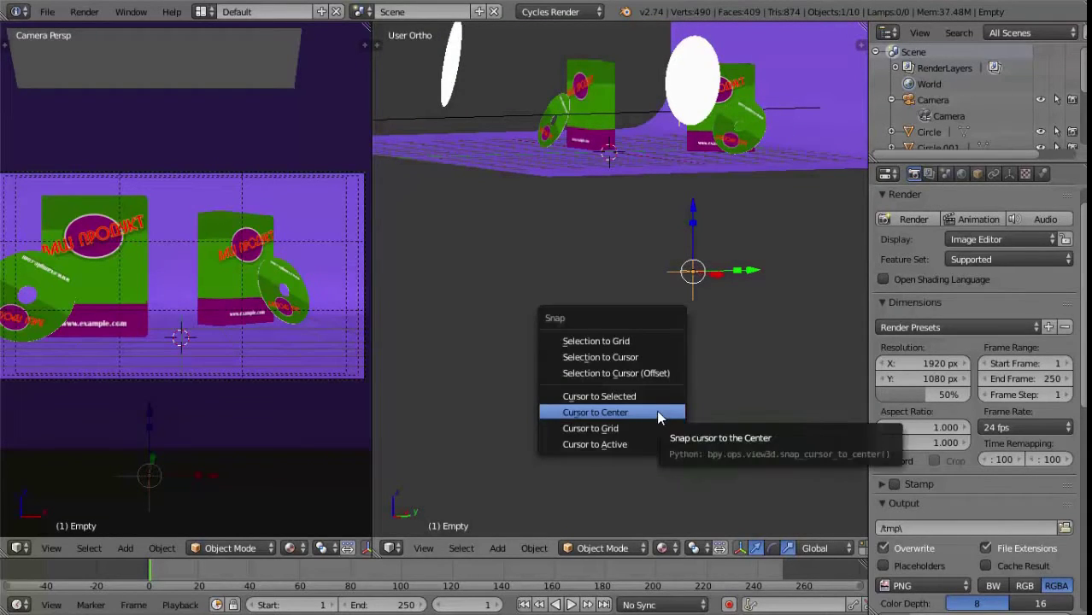
{"action": "left_click", "coordinate": [636, 357]}
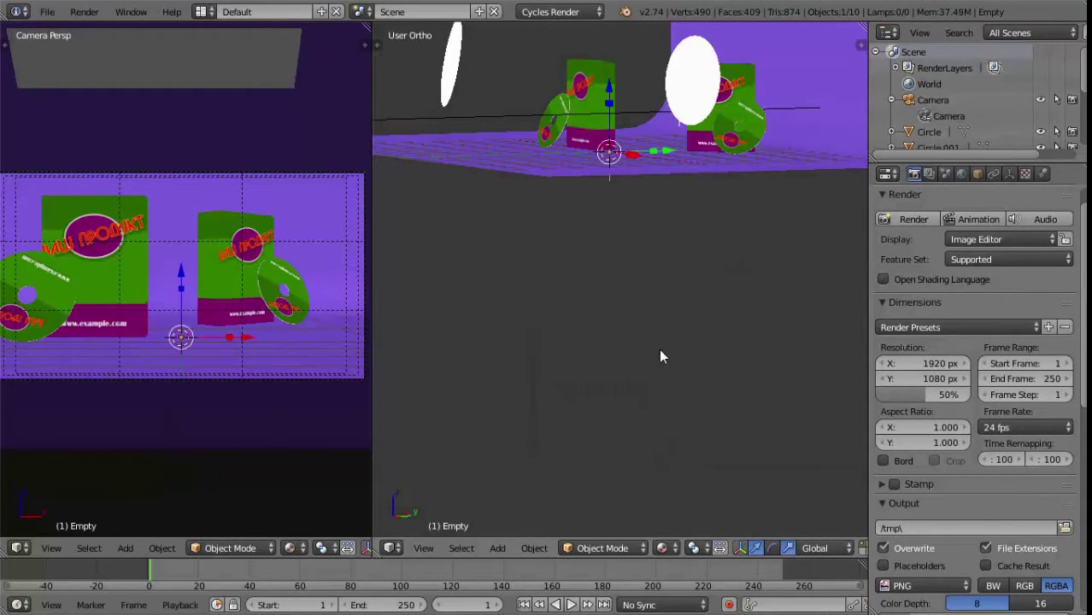
{"action": "key", "text": "s"}
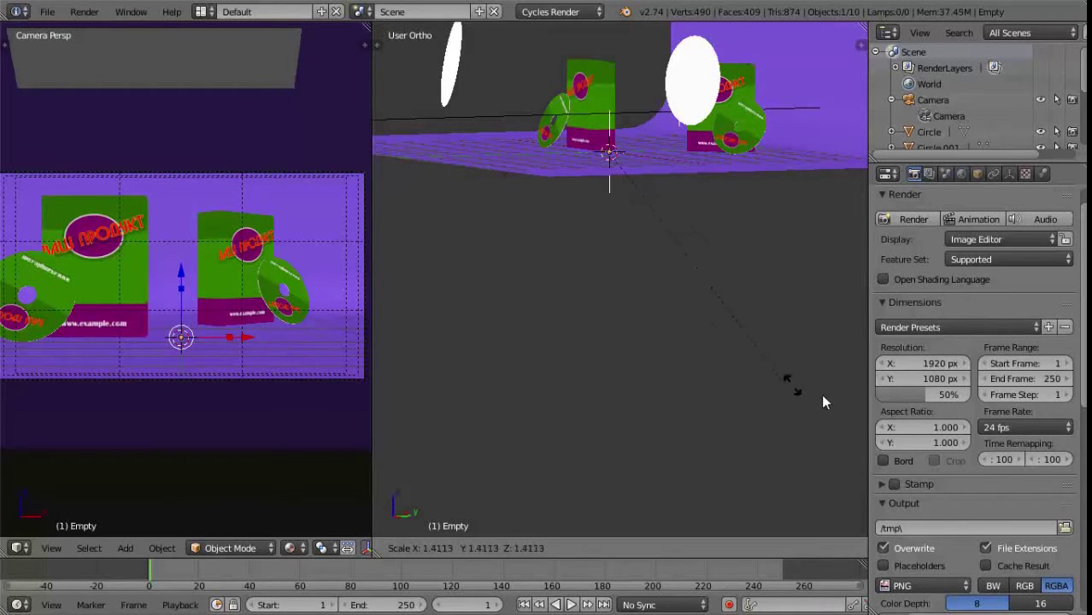
{"action": "left_click", "coordinate": [1068, 446]}
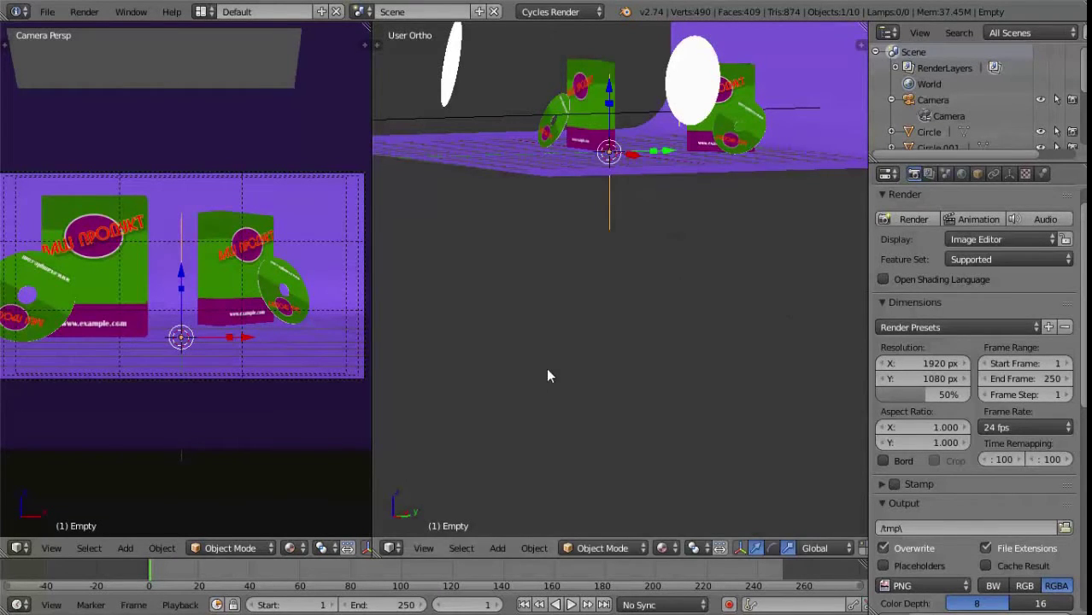
Set the Empty's display type to Sphere and orbit to bring the camera into view
{"action": "mouse_move", "coordinate": [546, 368]}
{"action": "middle_mouse_down"}
{"action": "mouse_move", "coordinate": [740, 403]}
{"action": "mouse_move", "coordinate": [605, 390]}
{"action": "middle_mouse_up"}
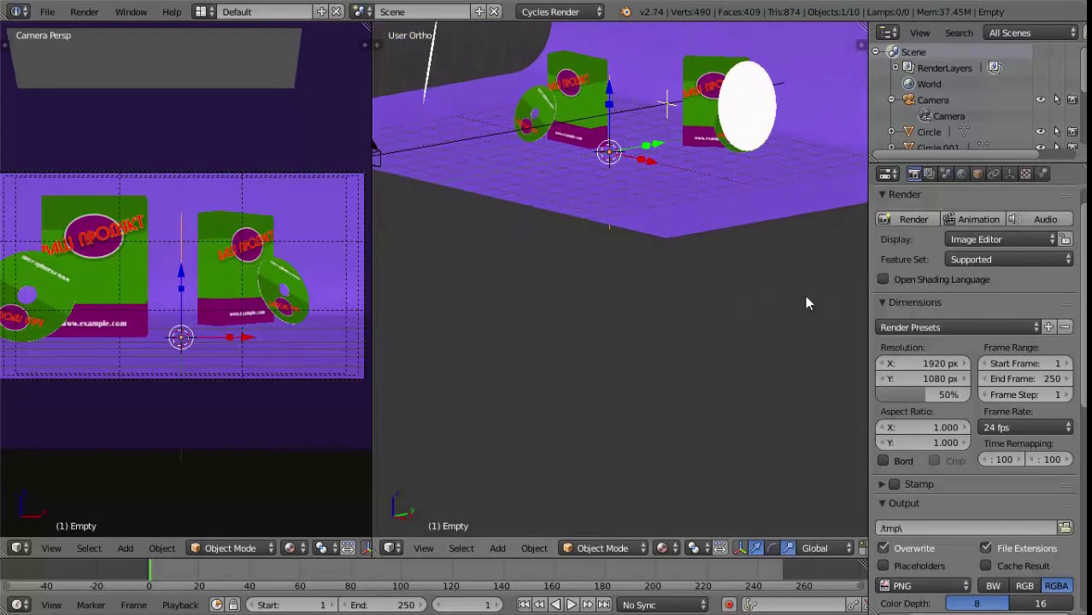
{"action": "left_click", "coordinate": [1010, 174]}
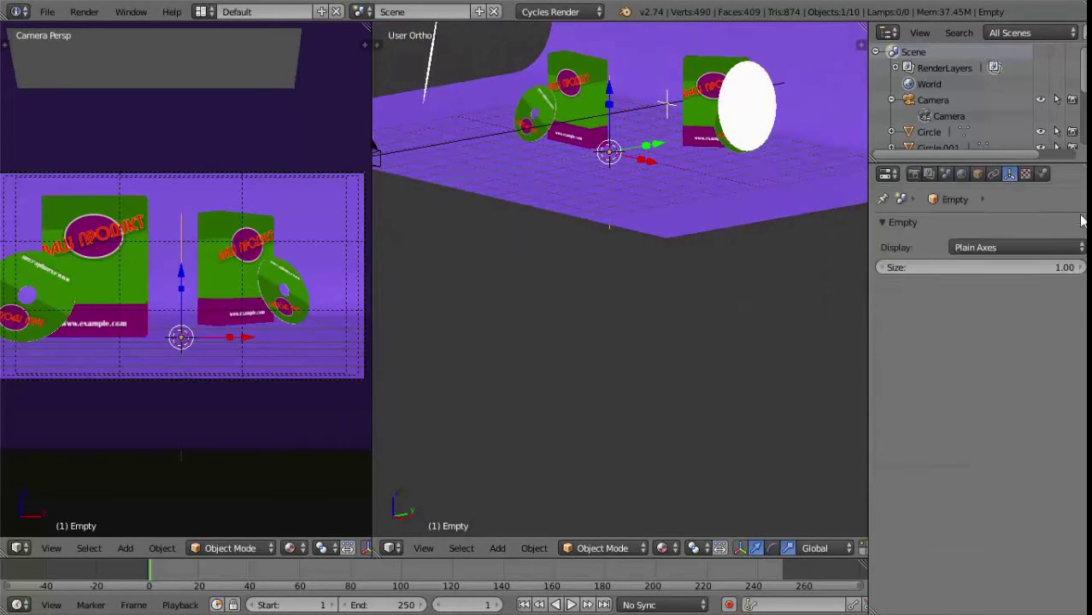
{"action": "left_click", "coordinate": [998, 249]}
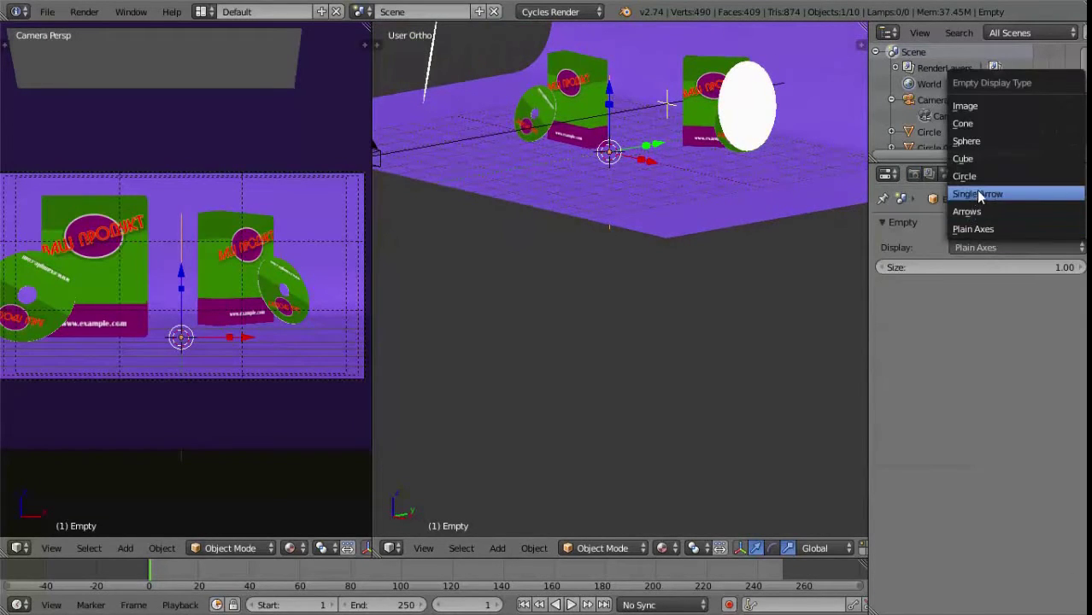
{"action": "left_click", "coordinate": [974, 141]}
{"action": "mouse_move", "coordinate": [842, 300]}
{"action": "middle_mouse_down"}
{"action": "mouse_move", "coordinate": [756, 312]}
{"action": "mouse_move", "coordinate": [764, 347]}
{"action": "mouse_move", "coordinate": [720, 351]}
{"action": "mouse_move", "coordinate": [731, 352]}
{"action": "middle_mouse_up"}
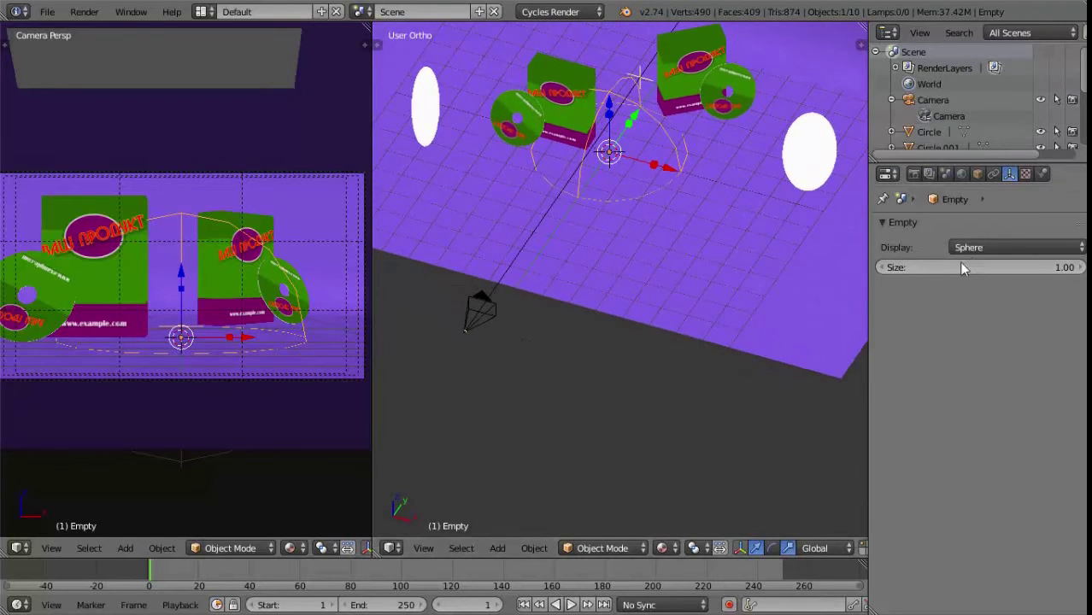
Parent the camera to the sphere Empty with Ctrl+P > Object
{"action": "right_click", "coordinate": [478, 316]}
{"action": "right_click", "coordinate": [479, 316]}
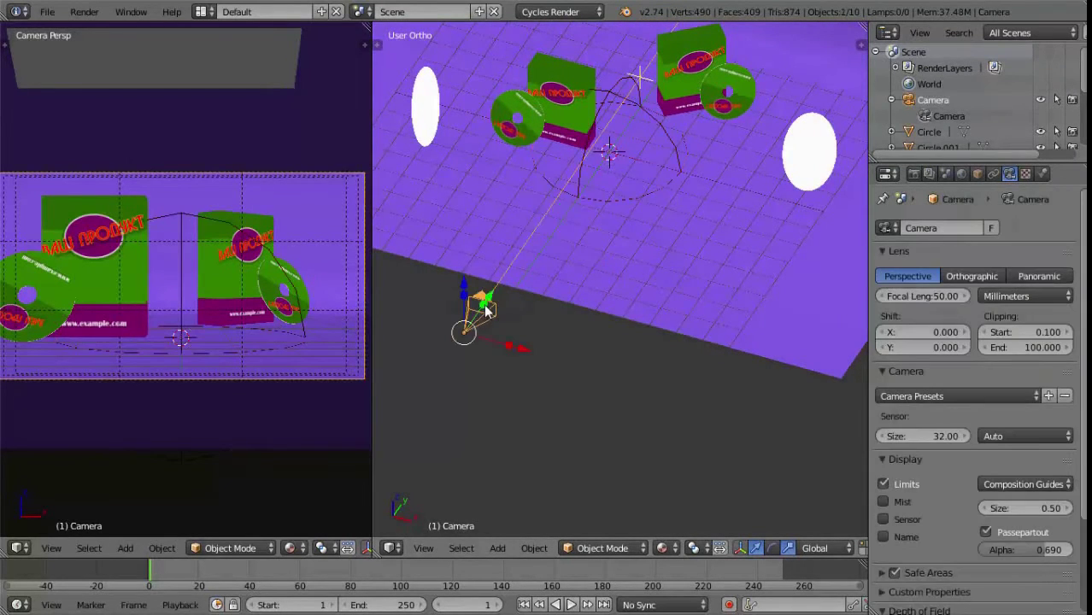
{"action": "right_click", "coordinate": [653, 121], "text": "shift"}
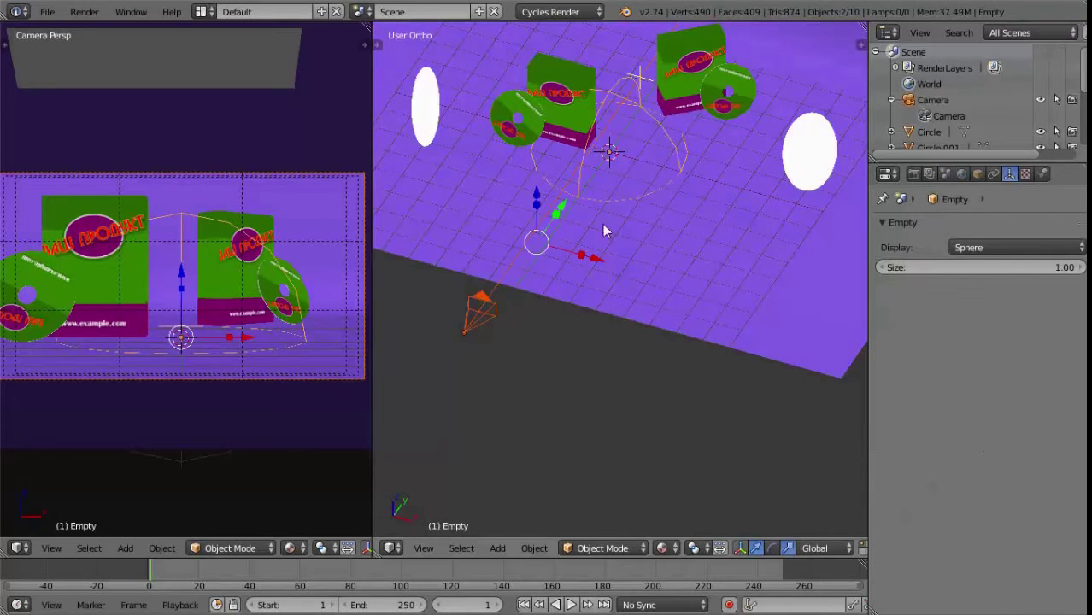
{"action": "key", "text": "ctrl+p"}
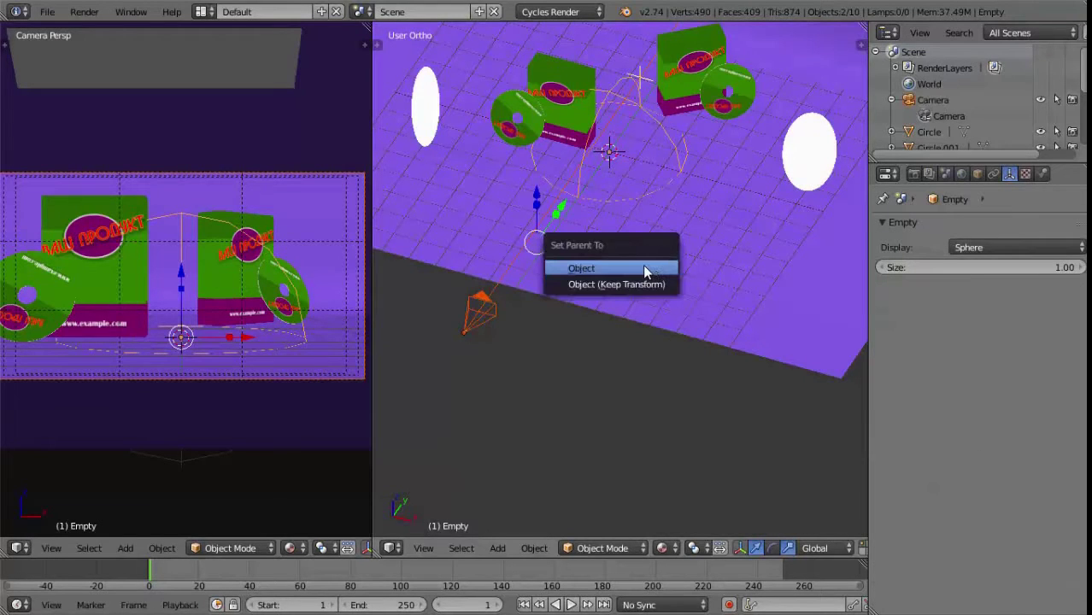
{"action": "left_click", "coordinate": [642, 275]}
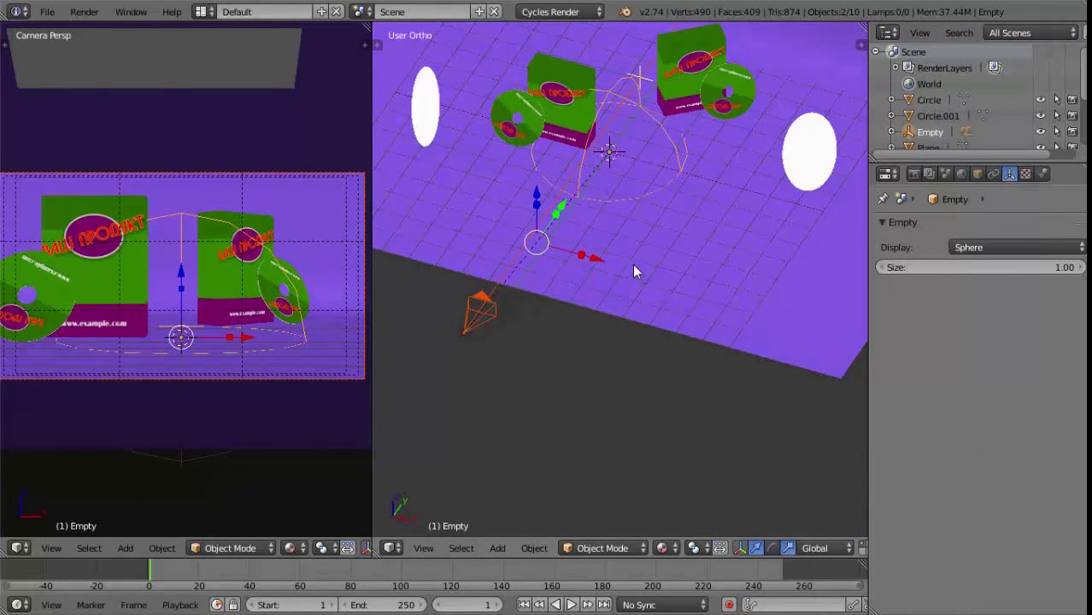
Rotate the Empty about the Z axis to swing the camera around the boxes
{"action": "right_click", "coordinate": [654, 189]}
{"action": "right_click", "coordinate": [674, 153]}
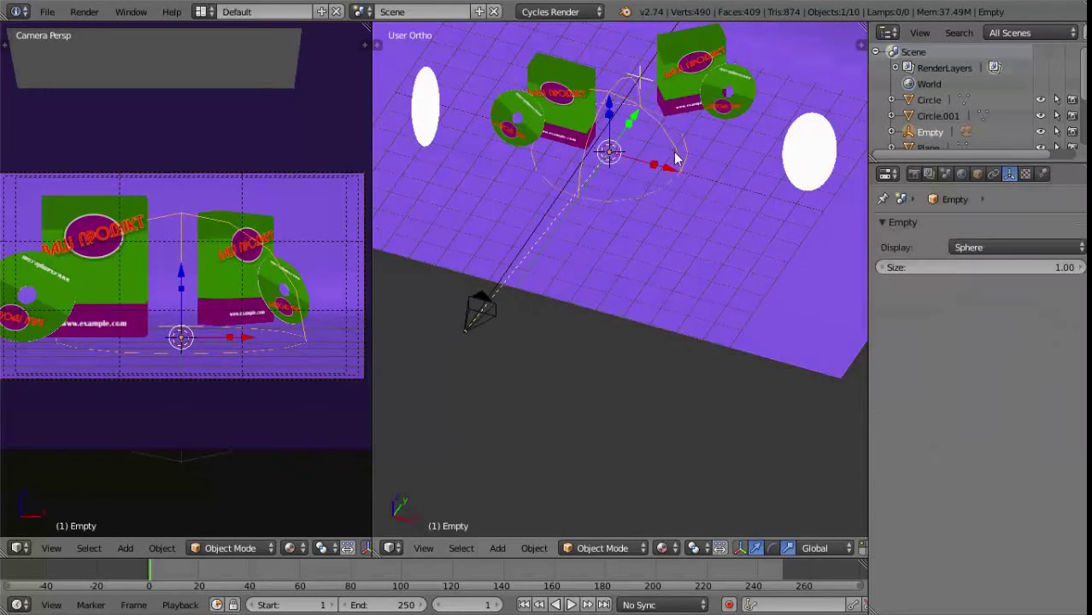
{"action": "scroll", "coordinate": [295, 365], "scroll_direction": "down", "scroll_amount": 2}
{"action": "scroll", "coordinate": [285, 390], "scroll_direction": "down", "scroll_amount": 1}
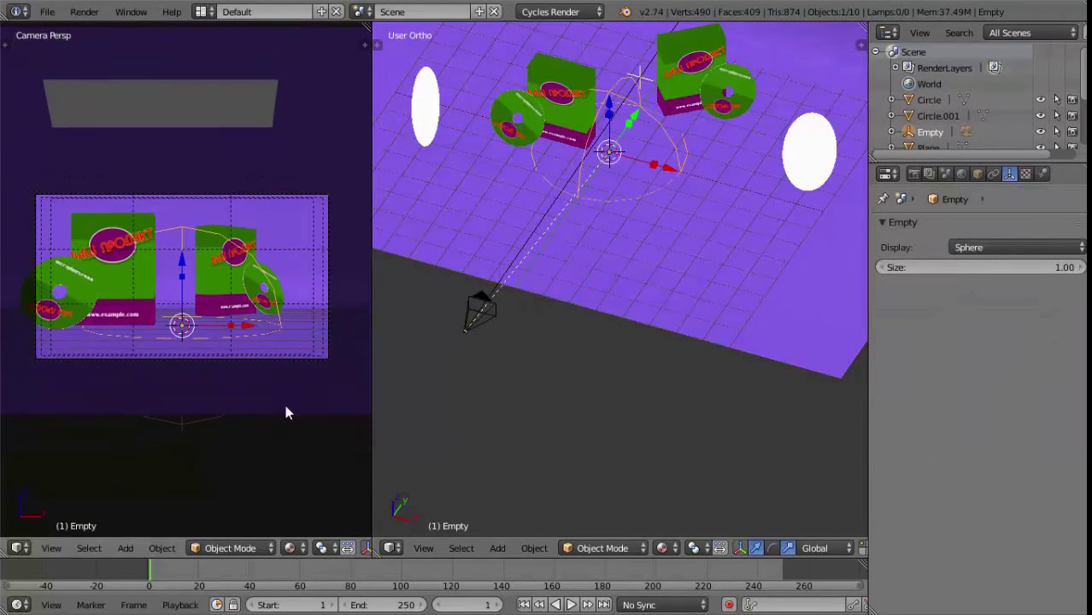
{"action": "key", "text": "r"}
{"action": "key", "text": "z"}
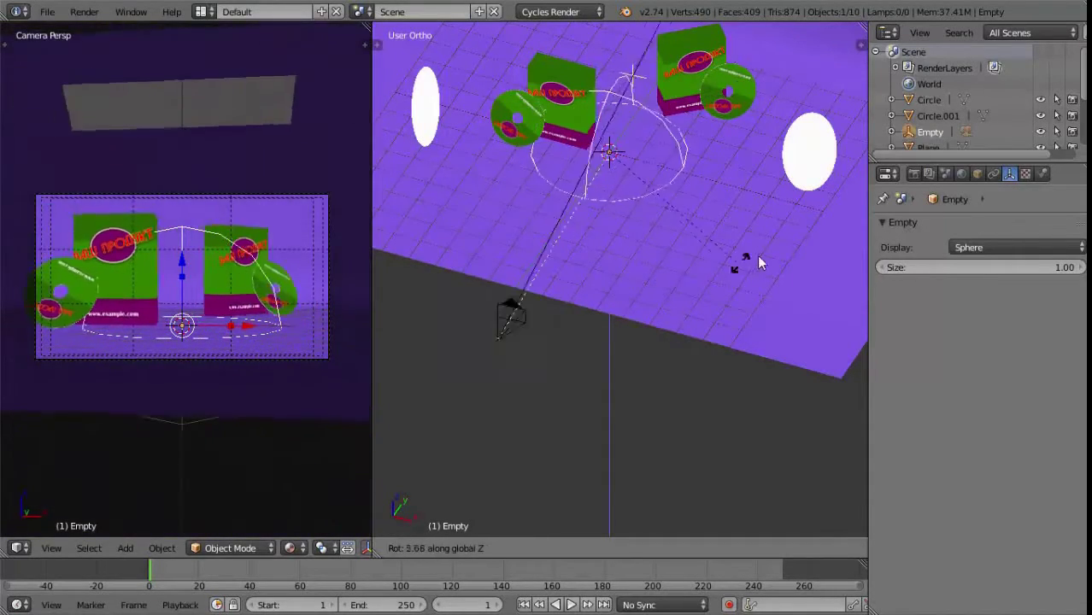
{"action": "left_click", "coordinate": [825, 224]}
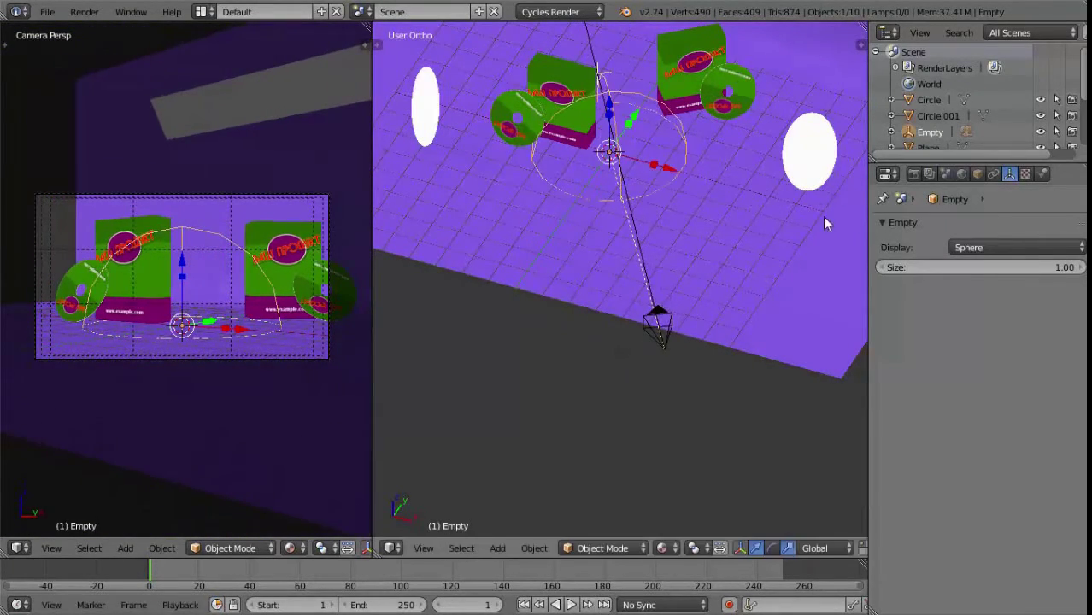
Move the camera up and to the right so both product boxes are framed
{"action": "right_click", "coordinate": [657, 348]}
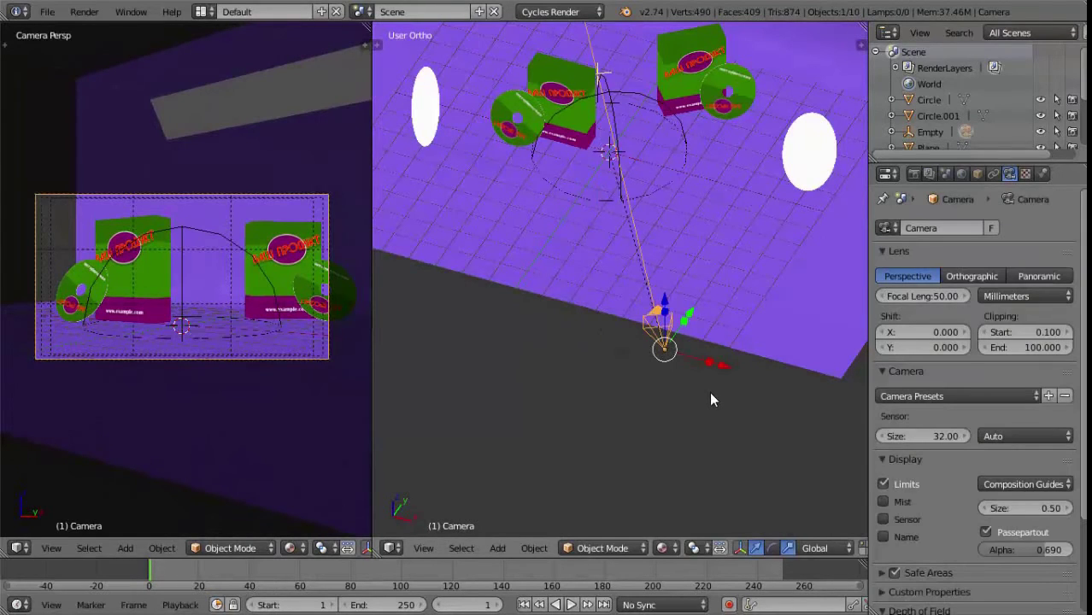
{"action": "key", "text": "g"}
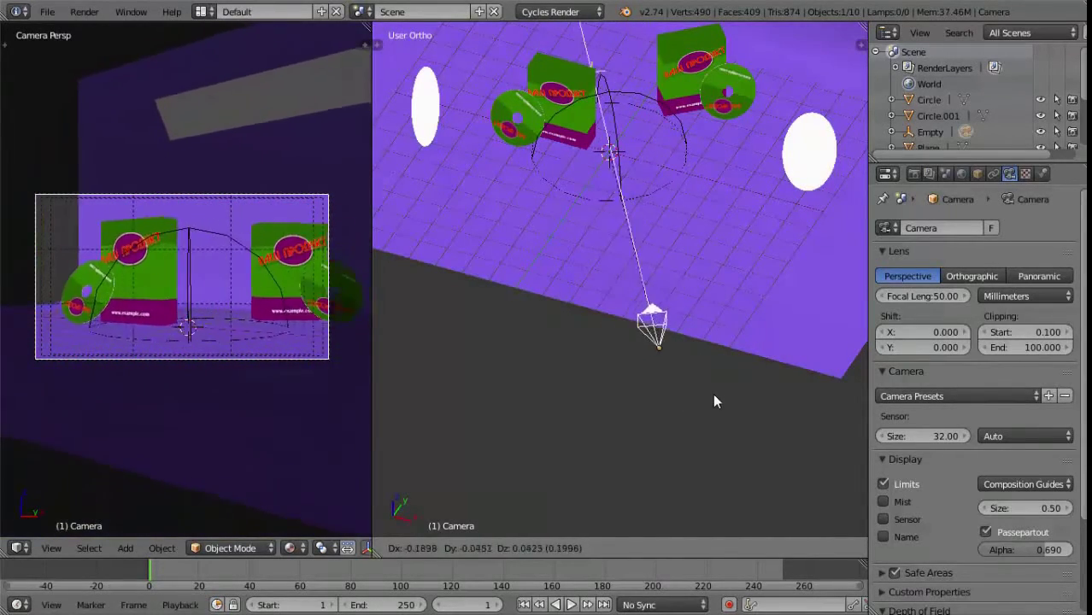
{"action": "left_click", "coordinate": [722, 354]}
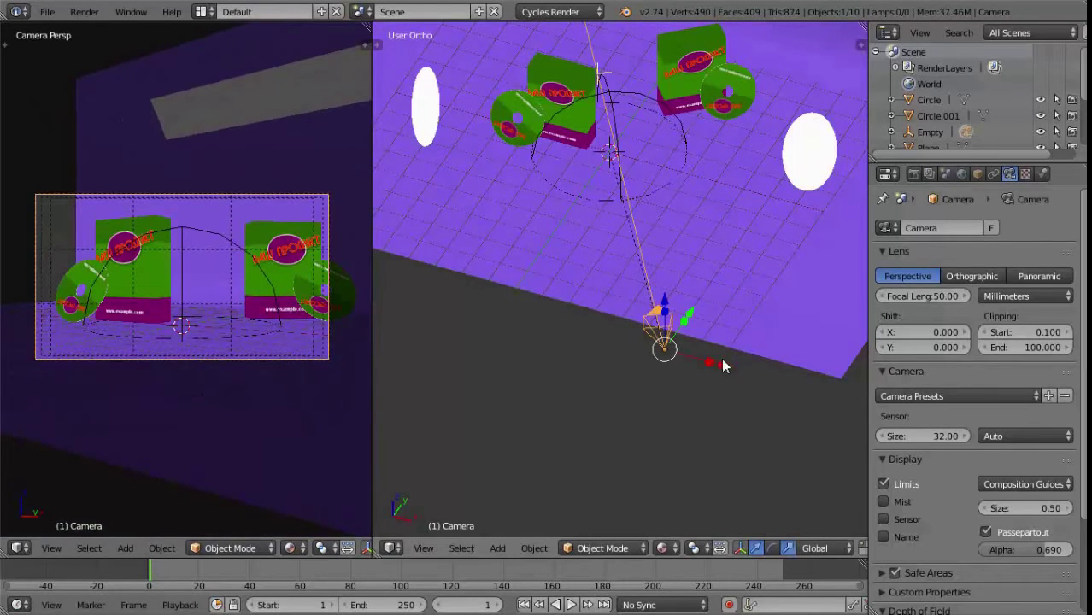
{"action": "key", "text": "g"}
{"action": "left_click", "coordinate": [769, 304]}
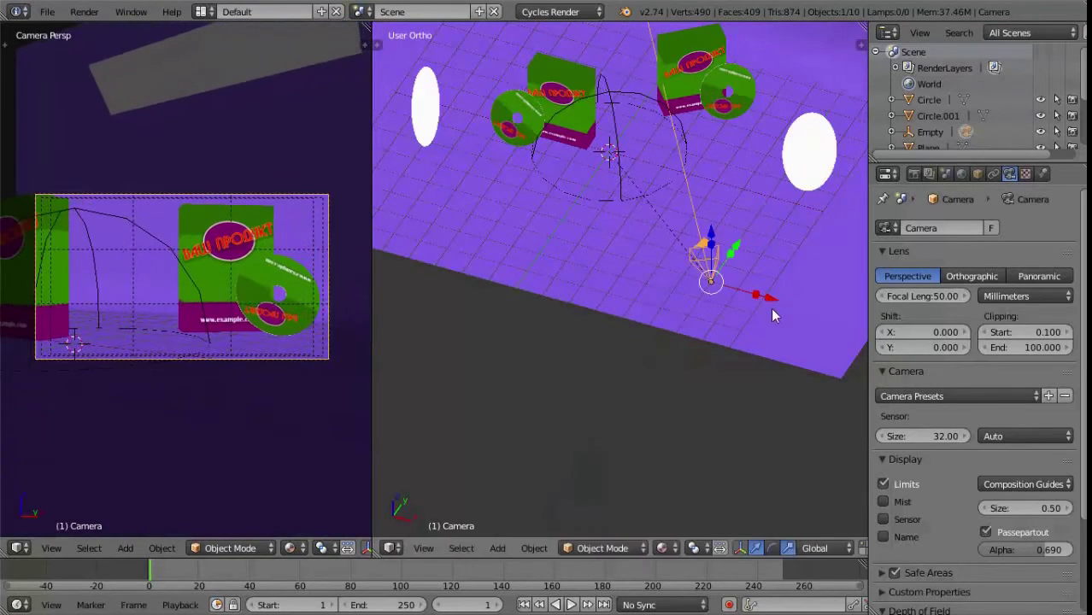
{"action": "left_click_drag", "start_coordinate": [779, 300], "coordinate": [849, 321]}
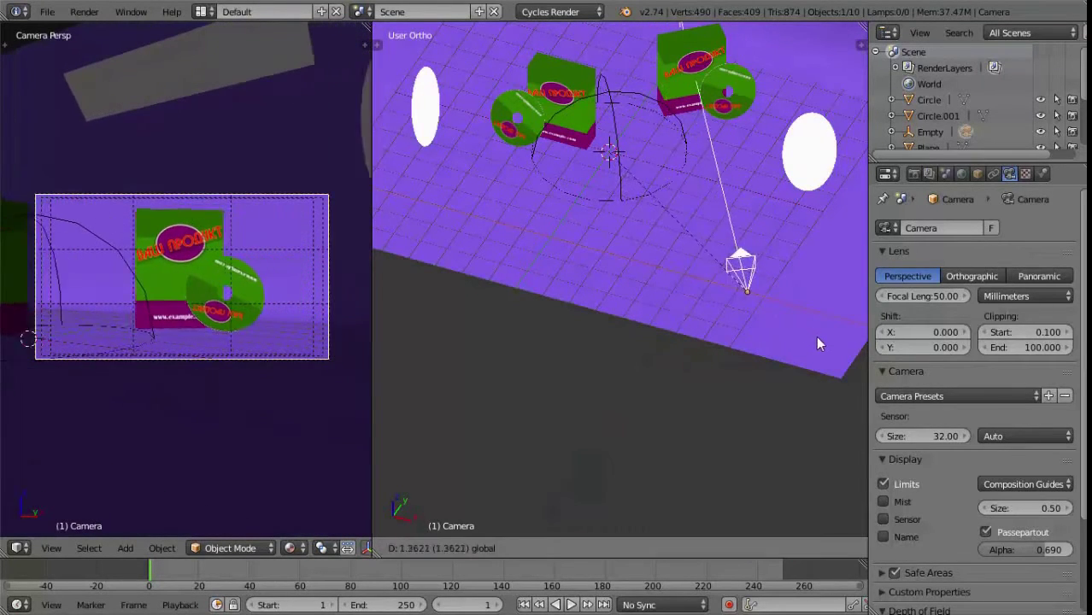
Try rotating the sphere Empty about Z, cancel it, and reselect the camera
{"action": "right_click", "coordinate": [624, 193]}
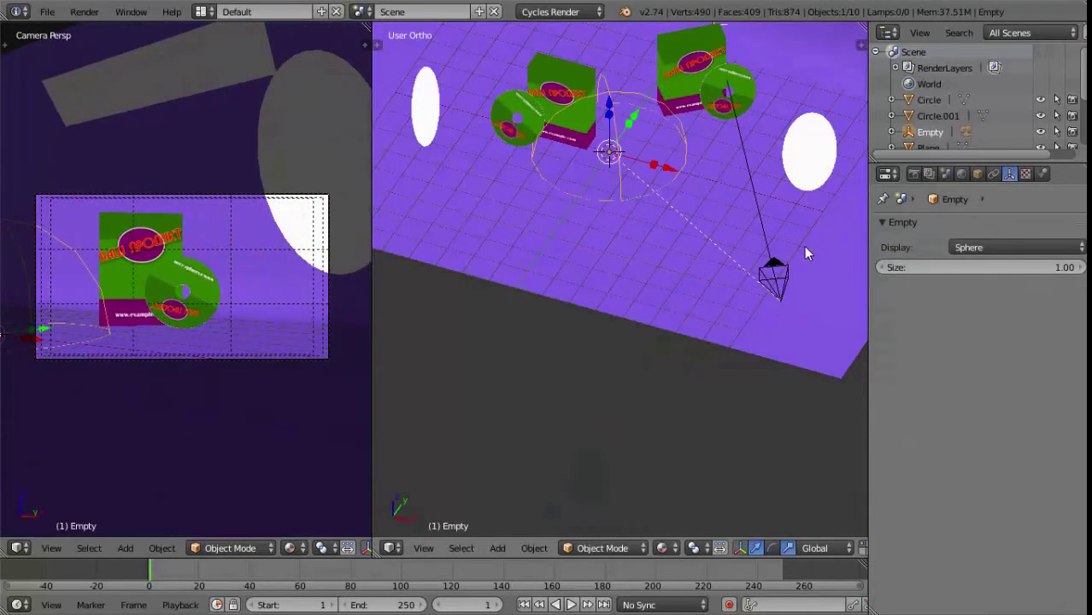
{"action": "key", "text": "r"}
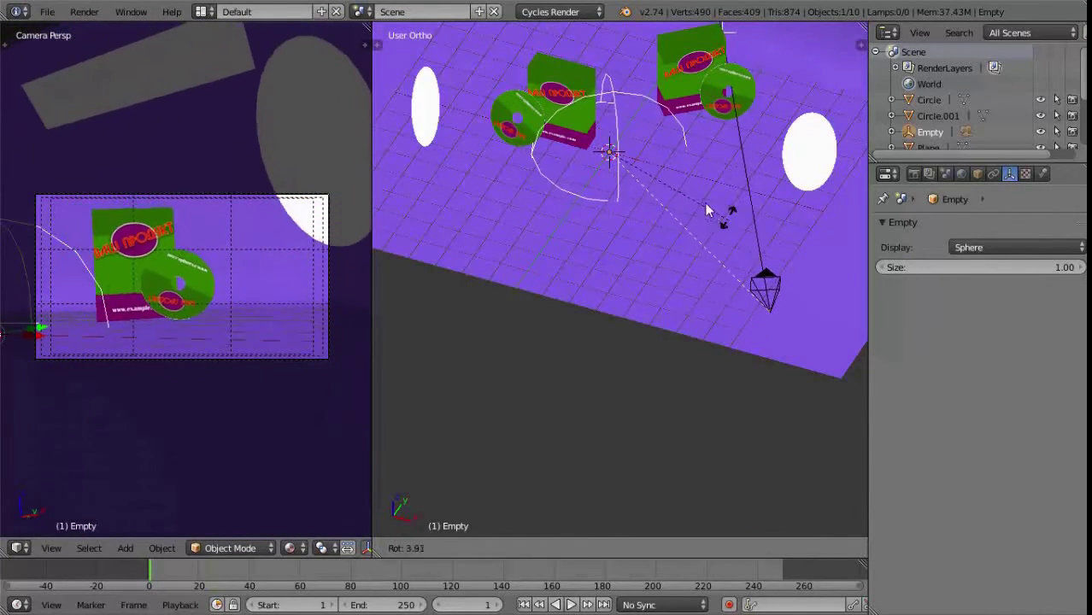
{"action": "key", "text": "z"}
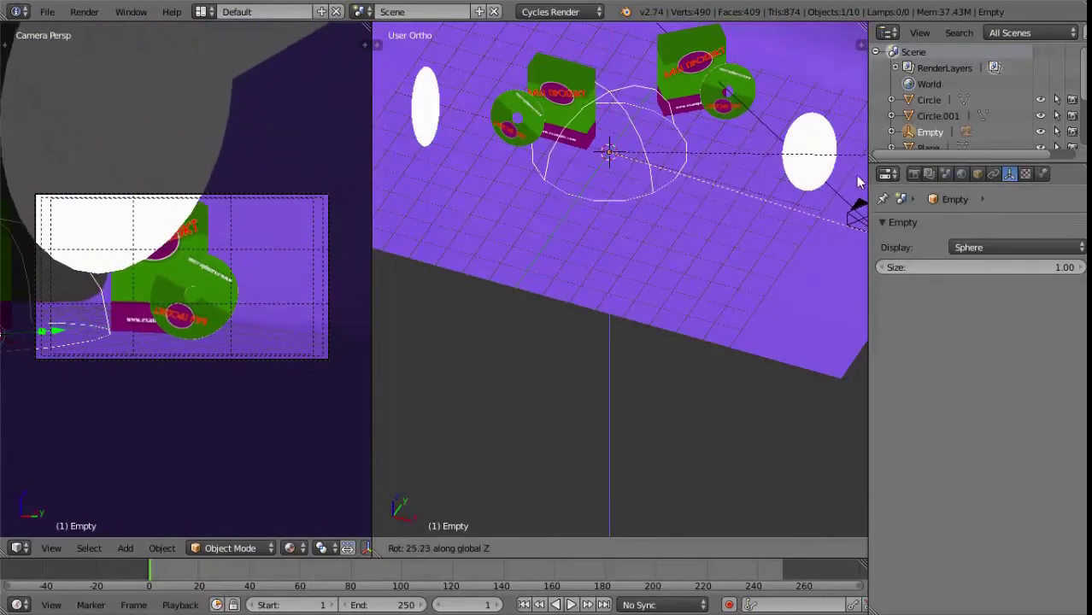
{"action": "right_click", "coordinate": [681, 260]}
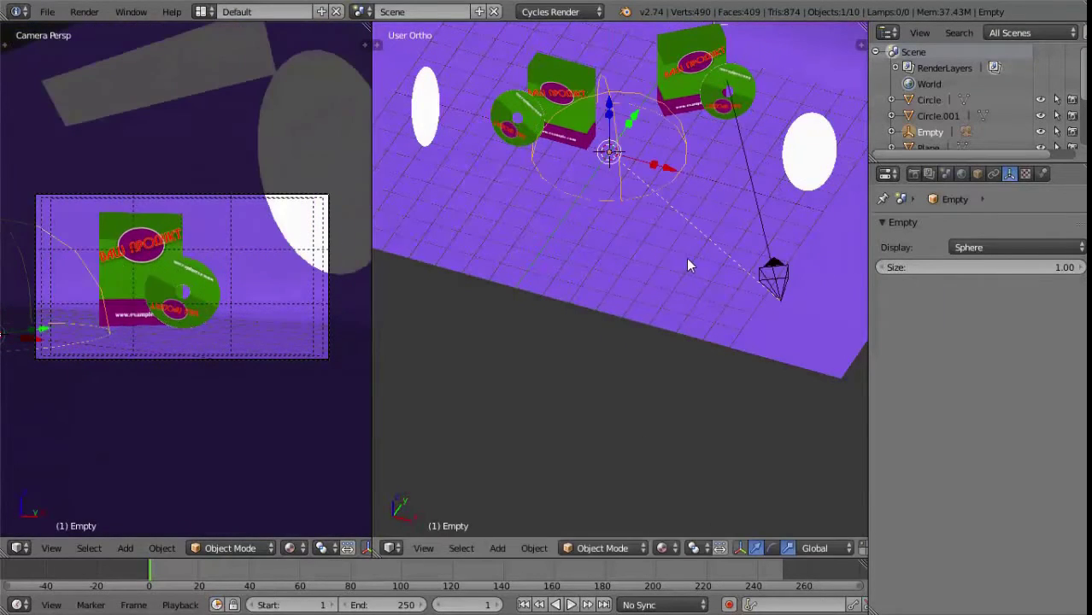
{"action": "right_click", "coordinate": [767, 278]}
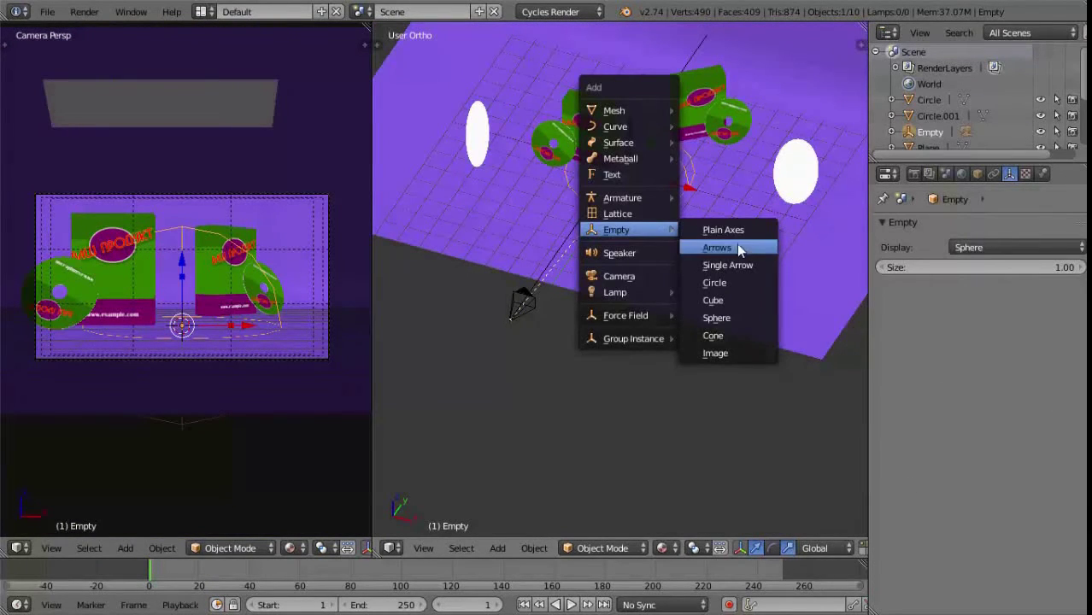
Add an arrows-style Empty at the centre of the boxes and scale it up
{"action": "left_click", "coordinate": [736, 247]}
{"action": "mouse_move", "coordinate": [696, 248]}
{"action": "middle_mouse_down"}
{"action": "mouse_move", "coordinate": [596, 215]}
{"action": "mouse_move", "coordinate": [626, 224]}
{"action": "middle_mouse_up"}
{"action": "scroll", "coordinate": [633, 196], "scroll_direction": "up", "scroll_amount": 4}
{"action": "middle_click_drag", "start_coordinate": [639, 174], "coordinate": [672, 267]}
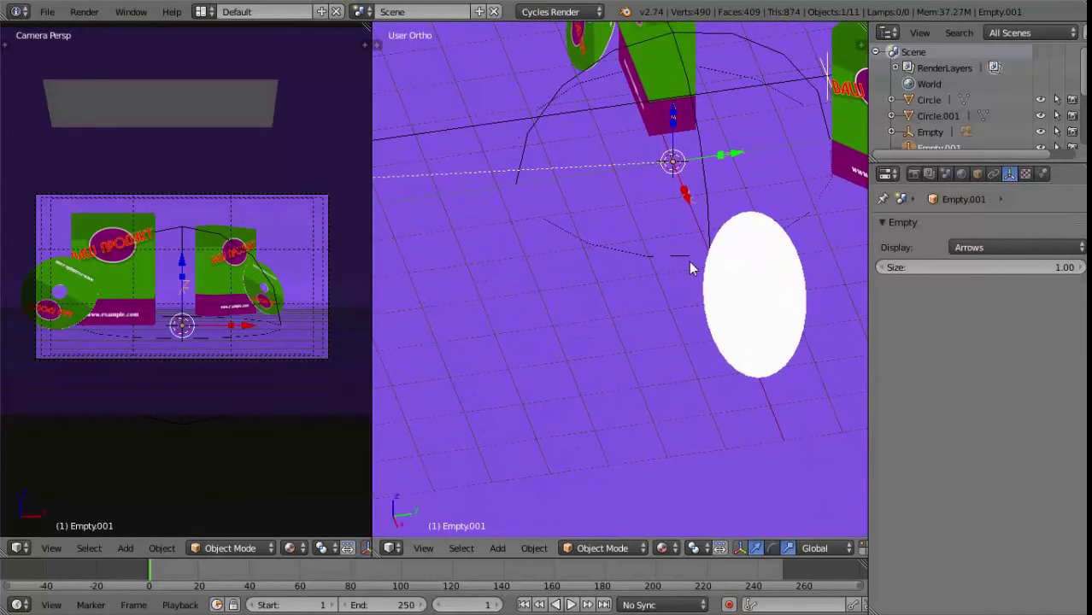
{"action": "key", "text": "s"}
{"action": "left_click", "coordinate": [778, 361]}
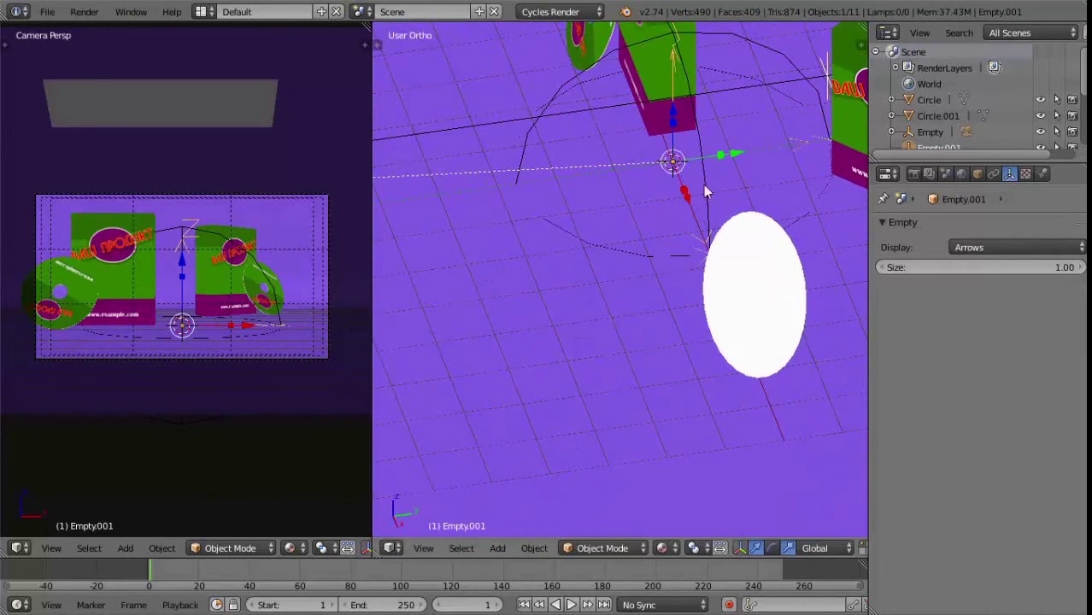
Rename the Empty to Focus, then select the camera and centre the view on it
{"action": "mouse_move", "coordinate": [706, 186]}
{"action": "middle_mouse_down"}
{"action": "mouse_move", "coordinate": [652, 293]}
{"action": "mouse_move", "coordinate": [675, 219]}
{"action": "middle_mouse_up"}
{"action": "key", "text": "n"}
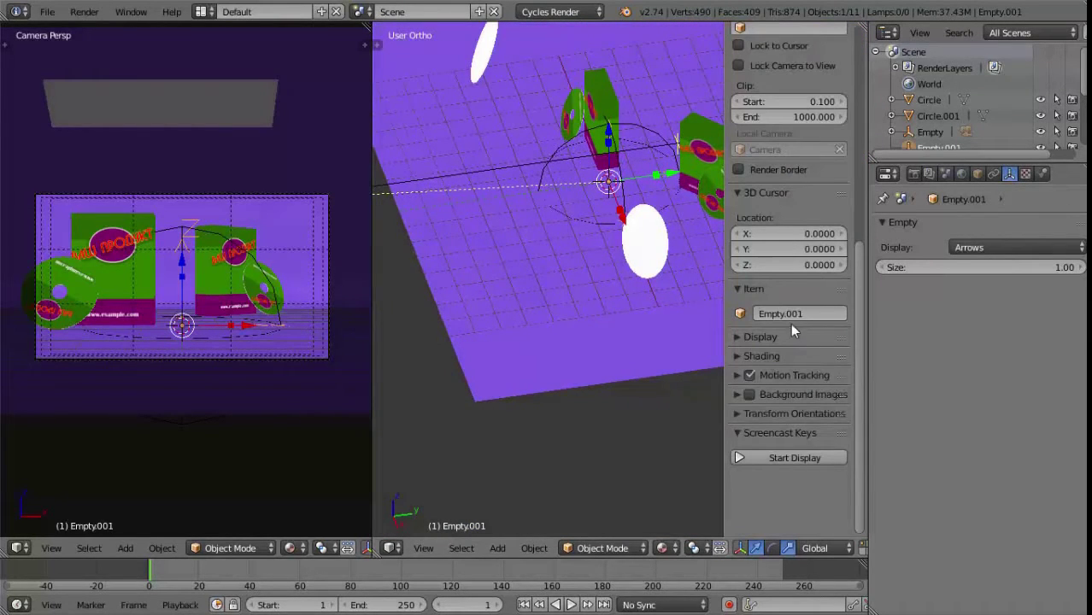
{"action": "left_click", "coordinate": [813, 315]}
{"action": "type", "text": "Focus"}
{"action": "key", "text": "Return"}
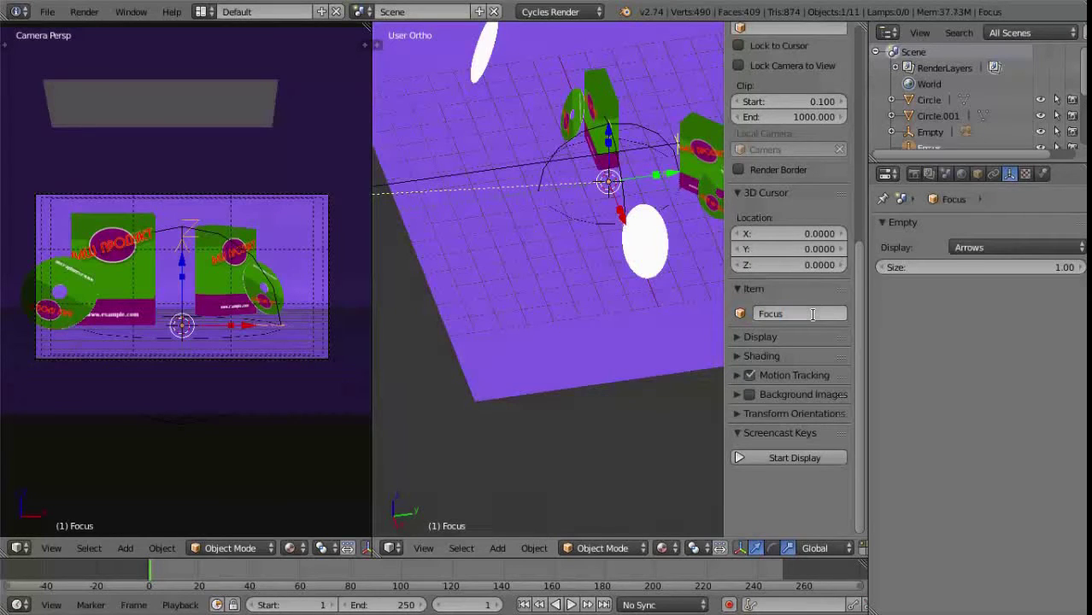
{"action": "right_click", "coordinate": [434, 184]}
{"action": "key", "text": "KP_Decimal"}
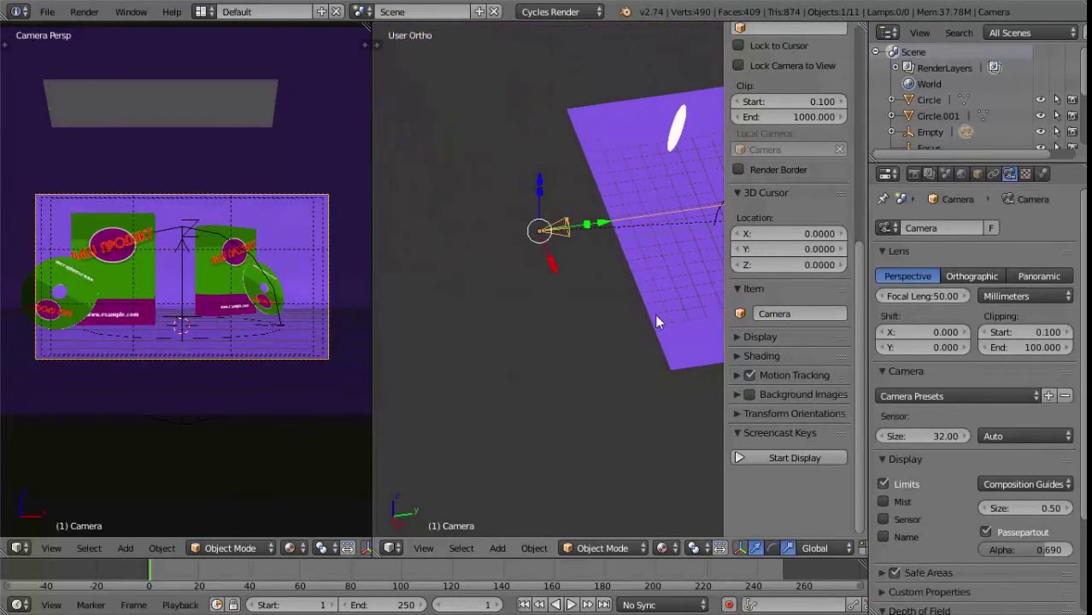
Set the camera's Depth of Field focus object to the Focus empty
{"action": "middle_click_drag", "start_coordinate": [610, 274], "coordinate": [593, 285]}
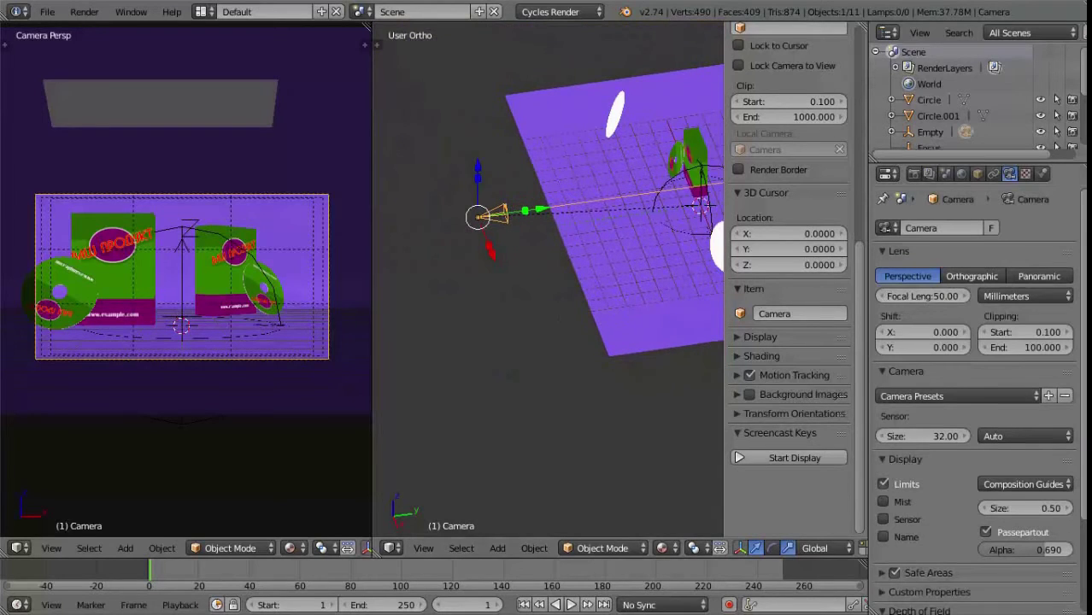
{"action": "scroll", "coordinate": [907, 538], "scroll_direction": "down", "scroll_amount": 4}
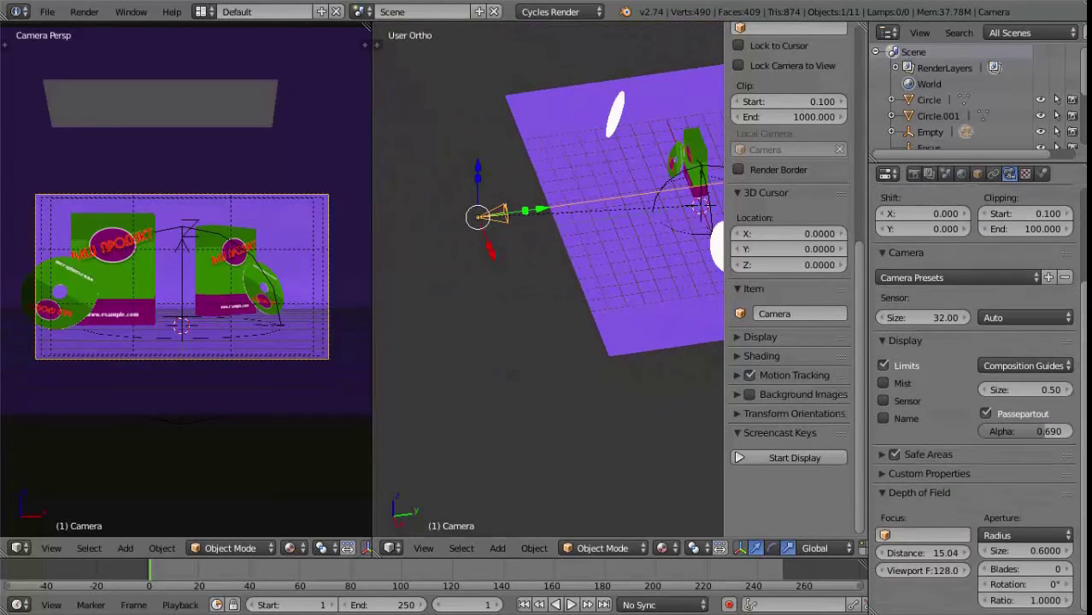
{"action": "left_click", "coordinate": [907, 532]}
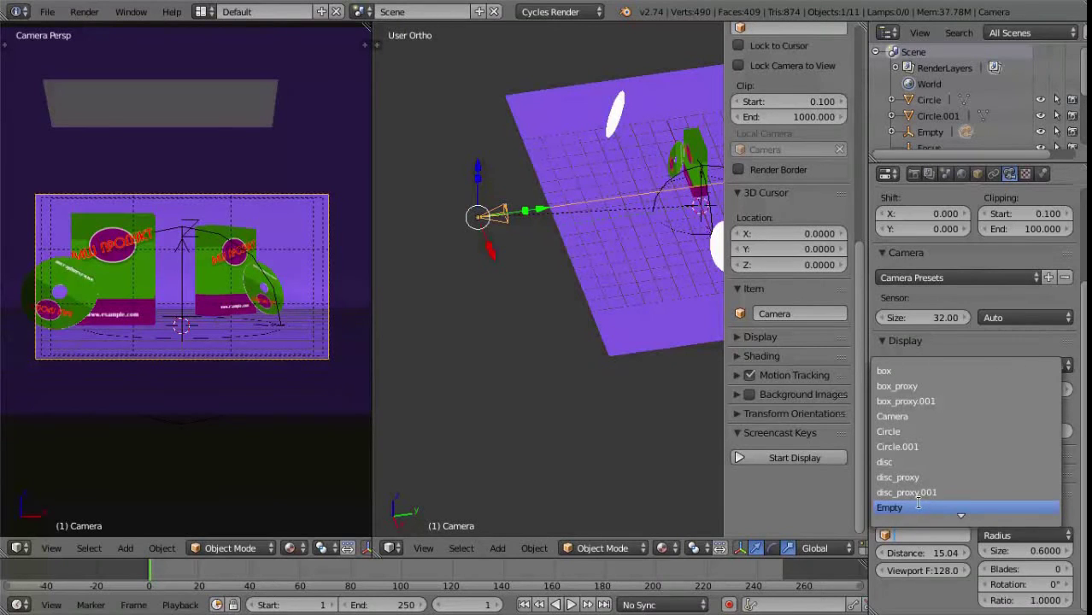
{"action": "type", "text": "foc"}
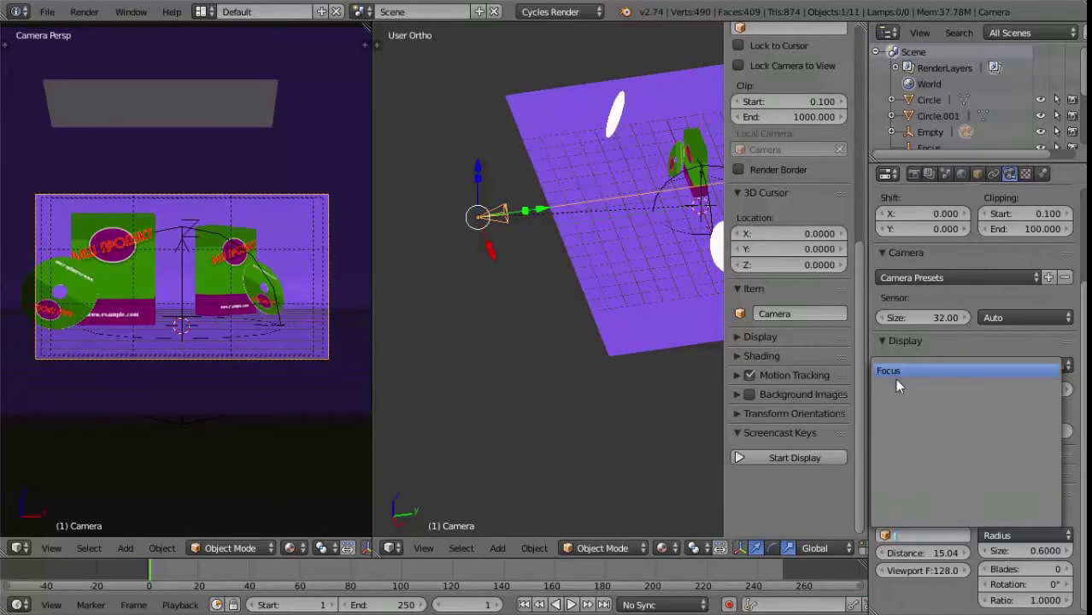
{"action": "left_click", "coordinate": [895, 379]}
{"action": "mouse_move", "coordinate": [684, 333]}
{"action": "middle_mouse_down"}
{"action": "mouse_move", "coordinate": [648, 307]}
{"action": "mouse_move", "coordinate": [655, 332]}
{"action": "mouse_move", "coordinate": [654, 242]}
{"action": "middle_mouse_up"}
In a full-screen 3D view, slide the Focus empty along Y toward the camera
{"action": "scroll", "coordinate": [561, 281], "scroll_direction": "up", "scroll_amount": 4}
{"action": "middle_click_drag", "start_coordinate": [561, 280], "coordinate": [573, 338]}
{"action": "key", "text": "ctrl+Up"}
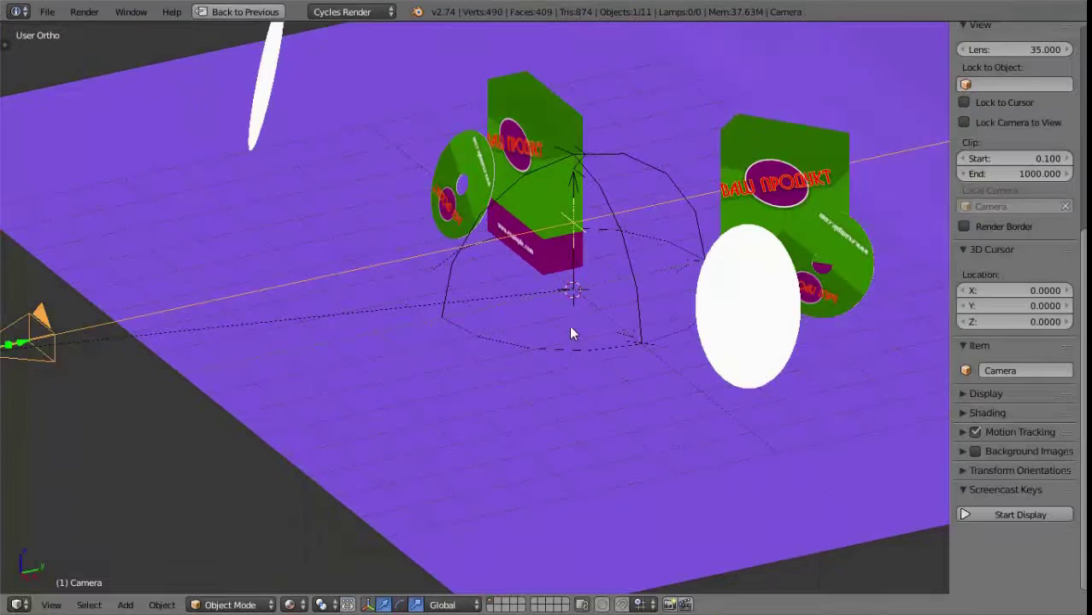
{"action": "right_click", "coordinate": [576, 269]}
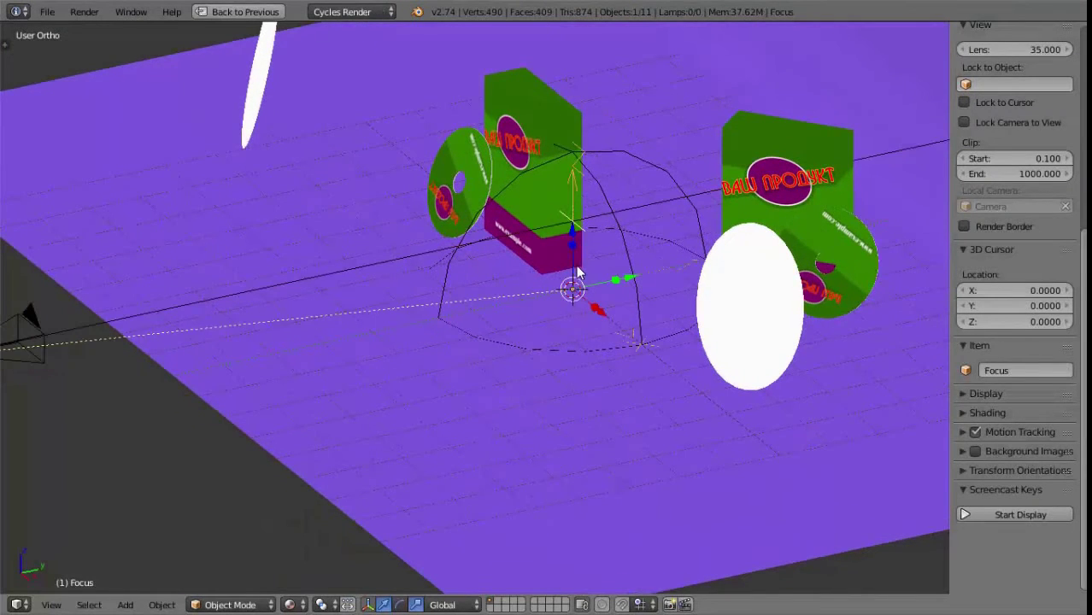
{"action": "mouse_move", "coordinate": [631, 274]}
{"action": "left_mouse_down"}
{"action": "mouse_move", "coordinate": [407, 322]}
{"action": "mouse_move", "coordinate": [352, 272]}
{"action": "left_mouse_up"}
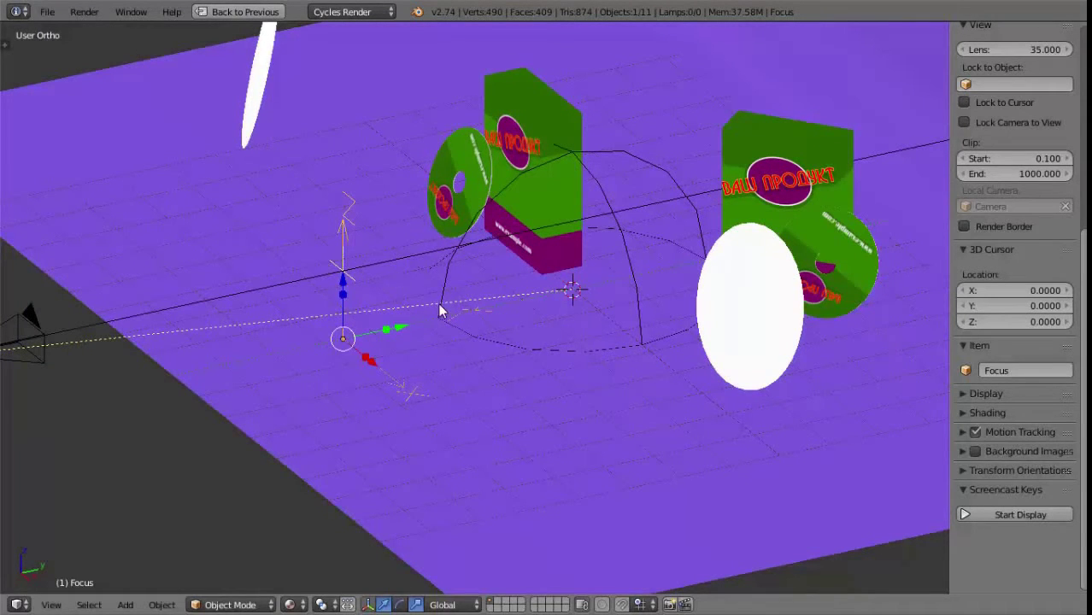
{"action": "key", "text": "a"}
Reselect the Focus empty and move it to a spot in front of the boxes
{"action": "mouse_move", "coordinate": [363, 350]}
{"action": "middle_mouse_down"}
{"action": "mouse_move", "coordinate": [386, 332]}
{"action": "mouse_move", "coordinate": [204, 255]}
{"action": "middle_mouse_up"}
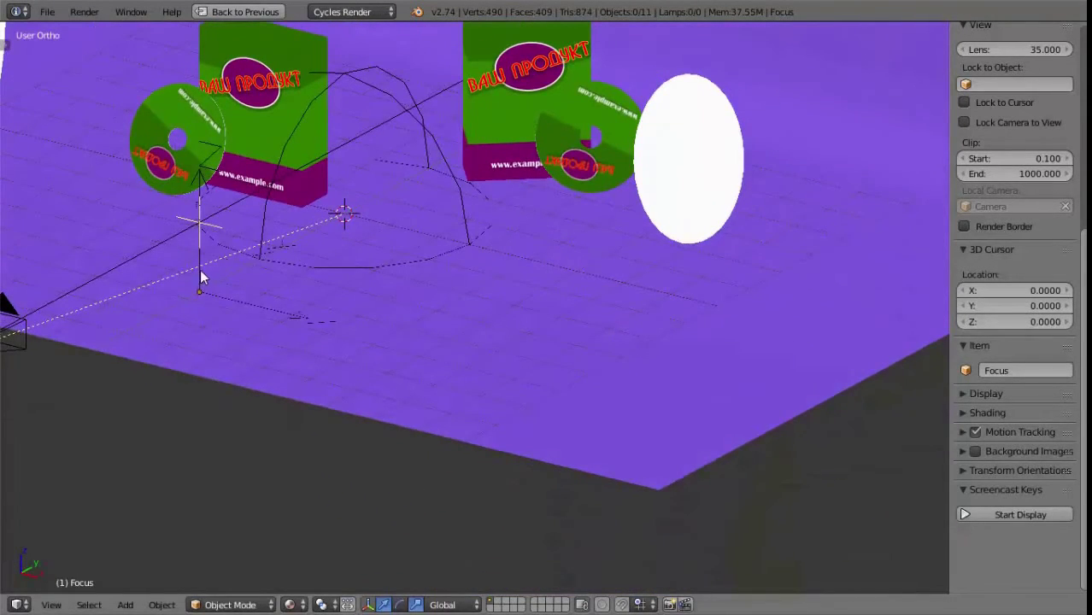
{"action": "right_click", "coordinate": [202, 278]}
{"action": "mouse_move", "coordinate": [310, 295]}
{"action": "middle_mouse_down"}
{"action": "mouse_move", "coordinate": [216, 314]}
{"action": "mouse_move", "coordinate": [260, 295]}
{"action": "middle_mouse_up"}
{"action": "key", "text": "g"}
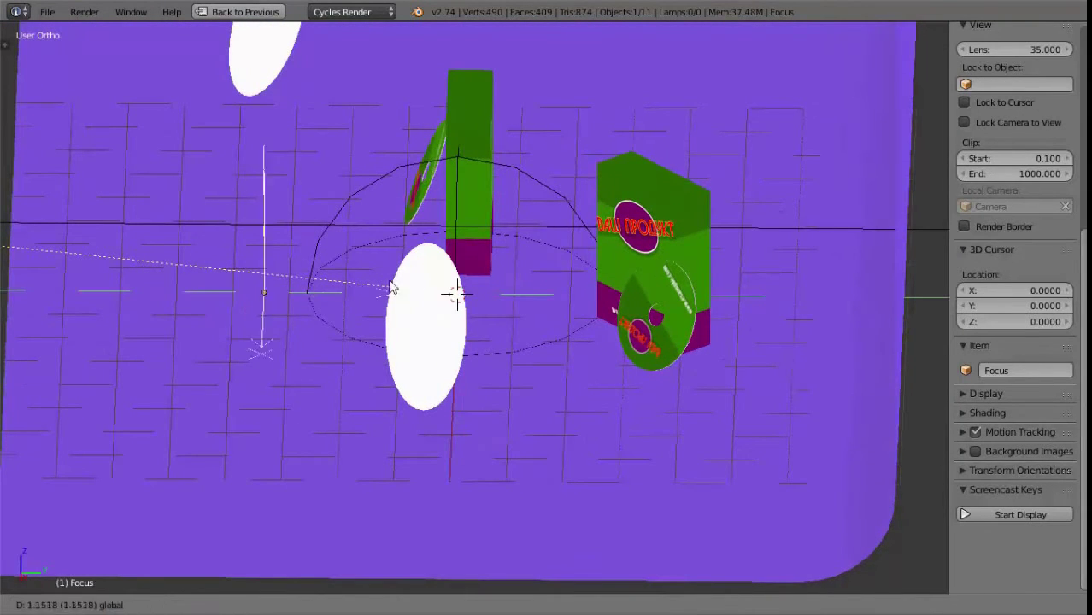
{"action": "left_click", "coordinate": [501, 276]}
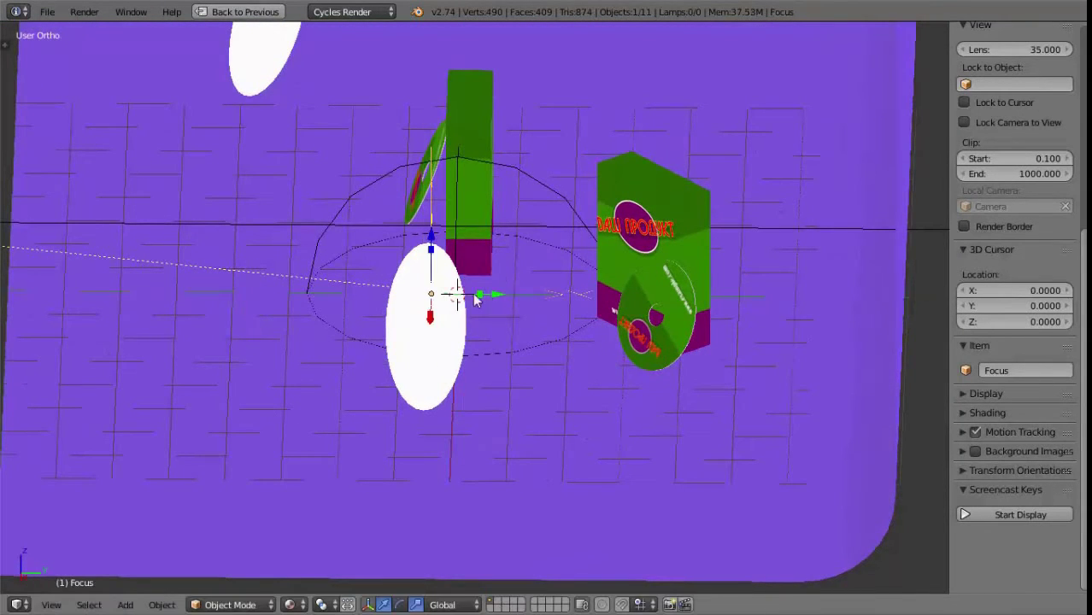
Render a test frame from the Render settings to check the current focus
{"action": "key", "text": "ctrl+Up"}
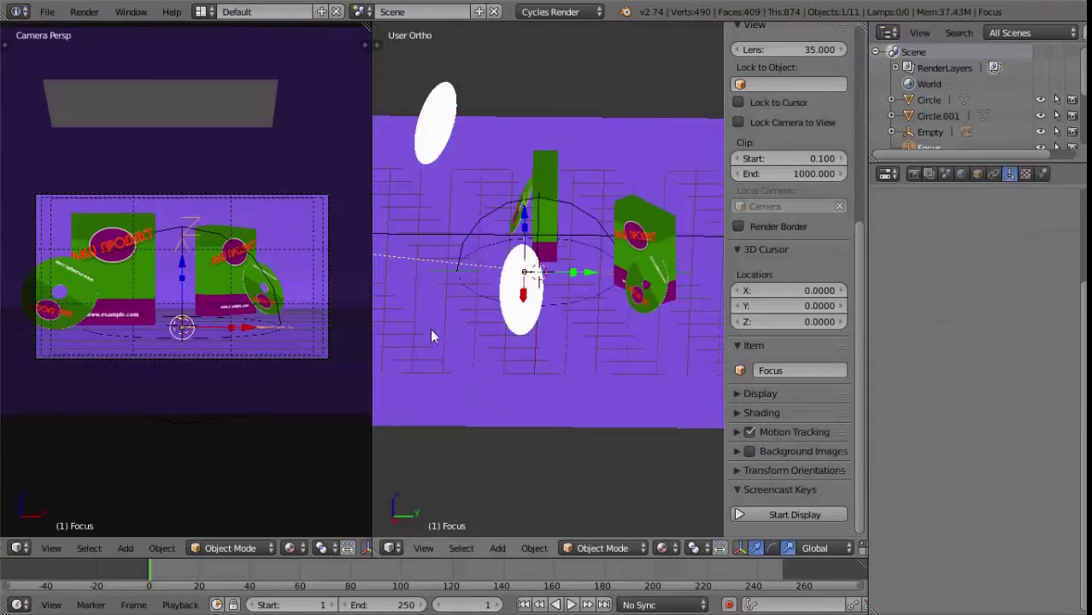
{"action": "left_click", "coordinate": [912, 174]}
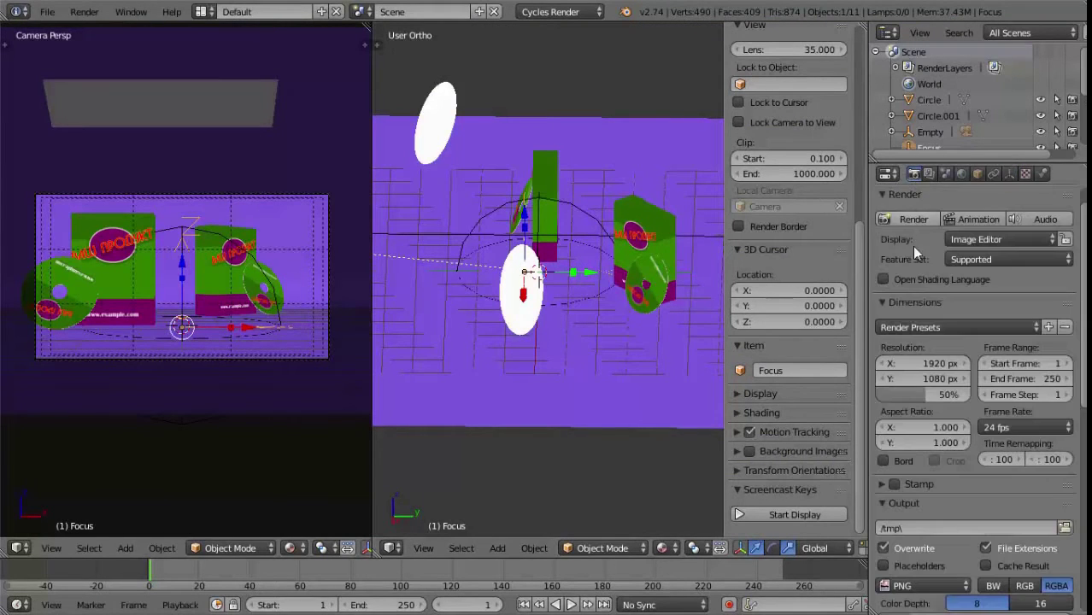
{"action": "left_click", "coordinate": [893, 219]}
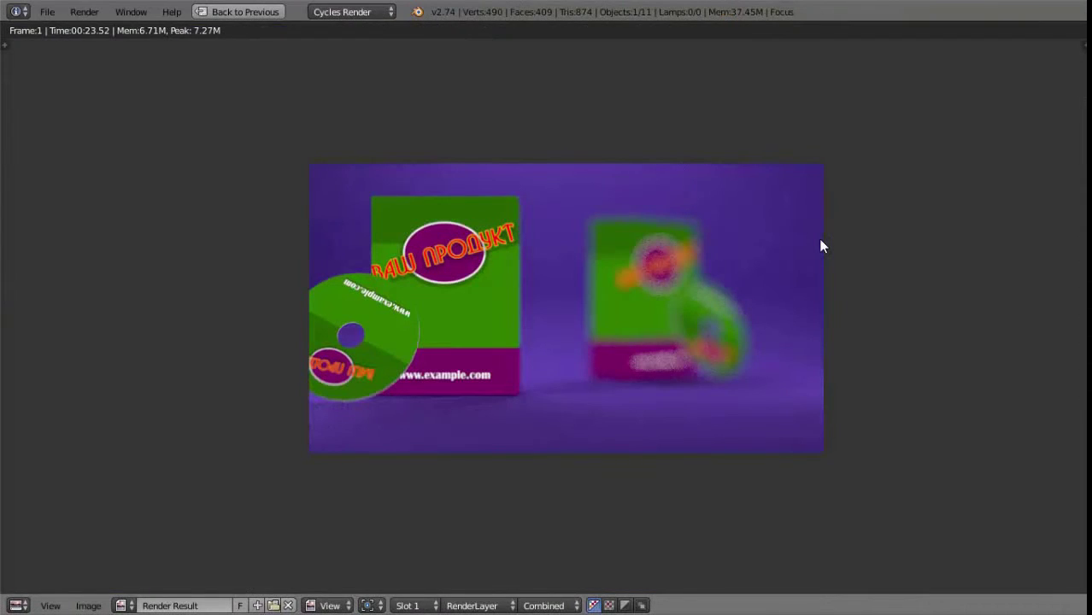
{"action": "key", "text": "Escape"}
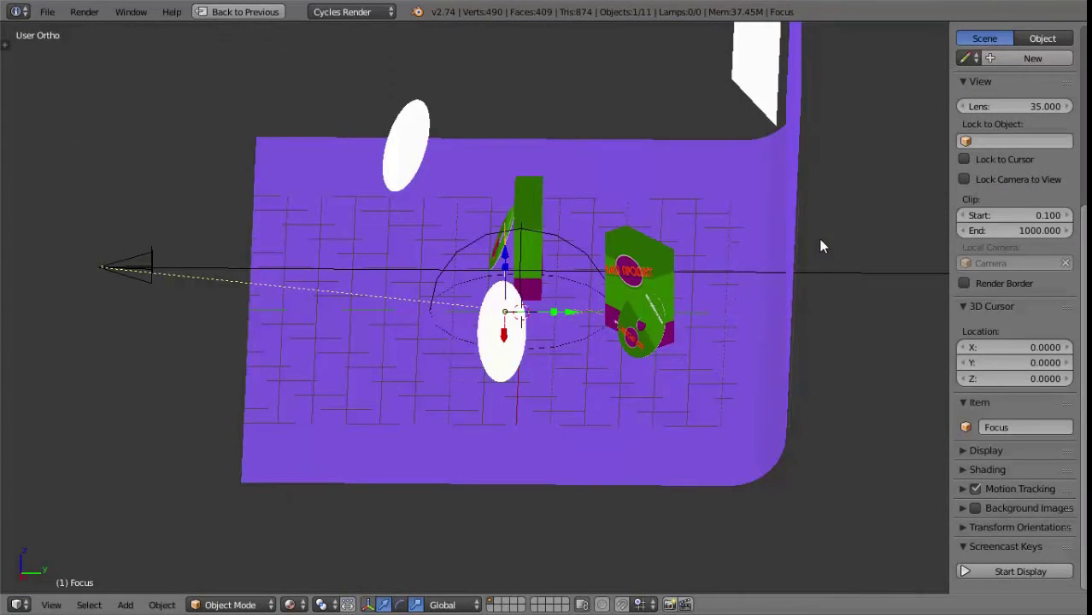
Drag the Focus empty toward the right-hand box and render again to confirm it is sharp
{"action": "key", "text": "ctrl+Up"}
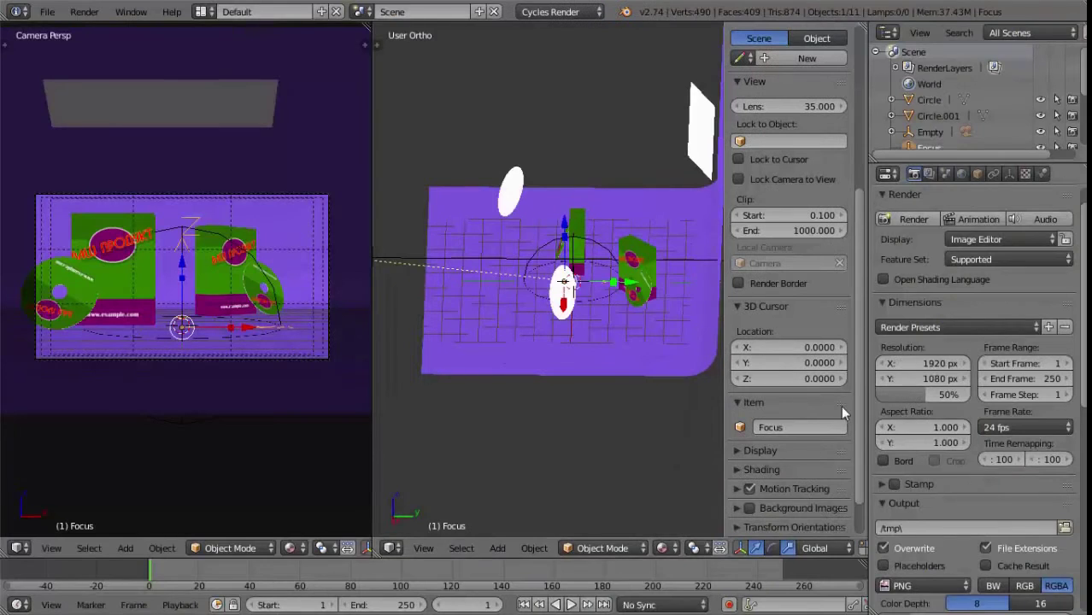
{"action": "mouse_move", "coordinate": [676, 385]}
{"action": "middle_mouse_down"}
{"action": "mouse_move", "coordinate": [604, 359]}
{"action": "mouse_move", "coordinate": [663, 406]}
{"action": "middle_mouse_up"}
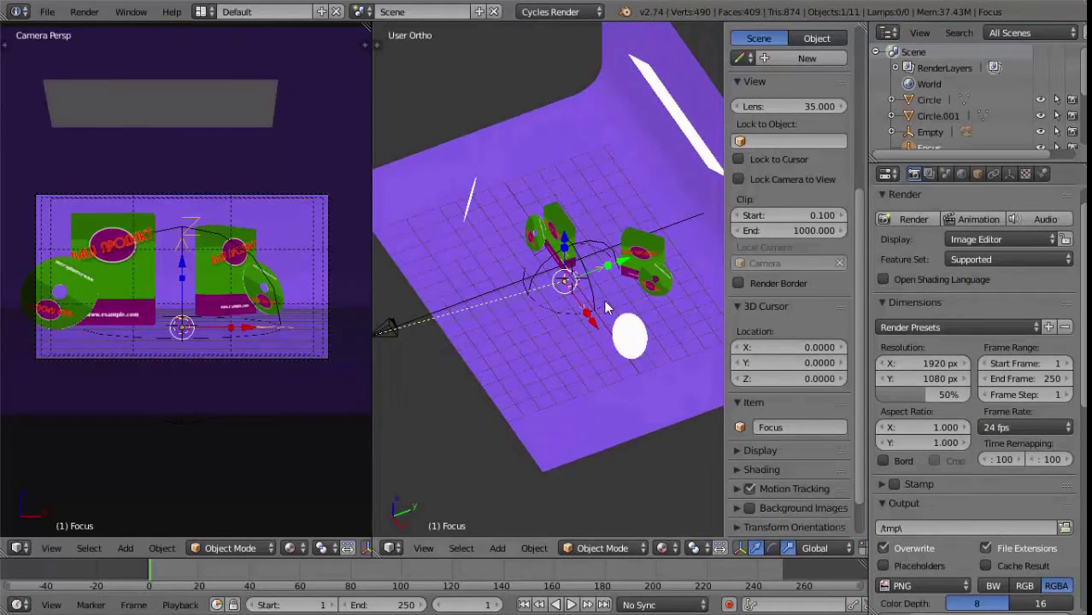
{"action": "middle_click_drag", "start_coordinate": [604, 299], "coordinate": [612, 265]}
{"action": "left_click_drag", "start_coordinate": [613, 263], "coordinate": [678, 234]}
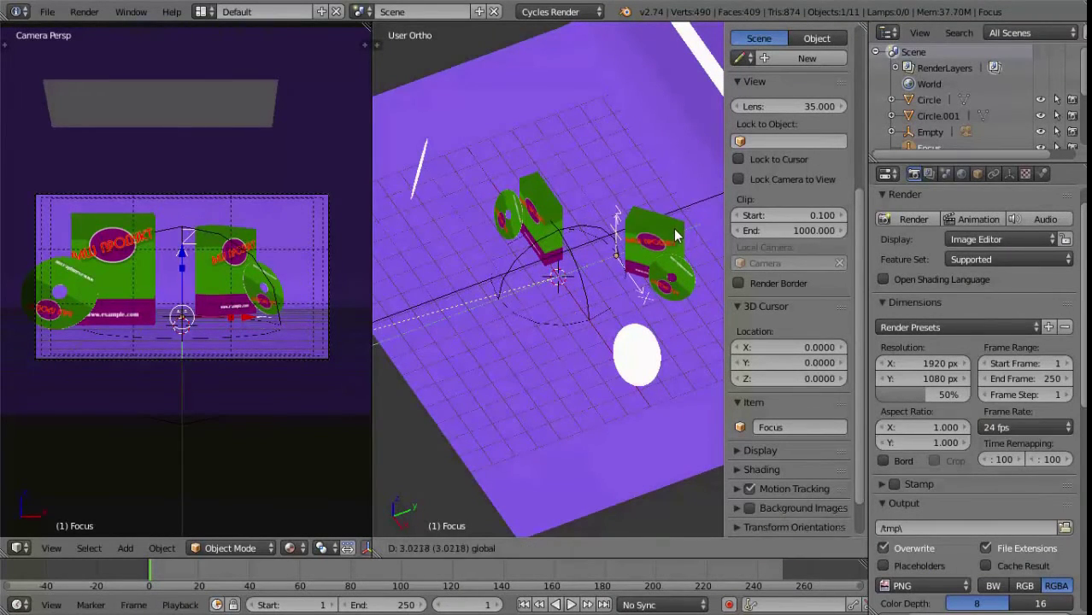
{"action": "left_click", "coordinate": [908, 219]}
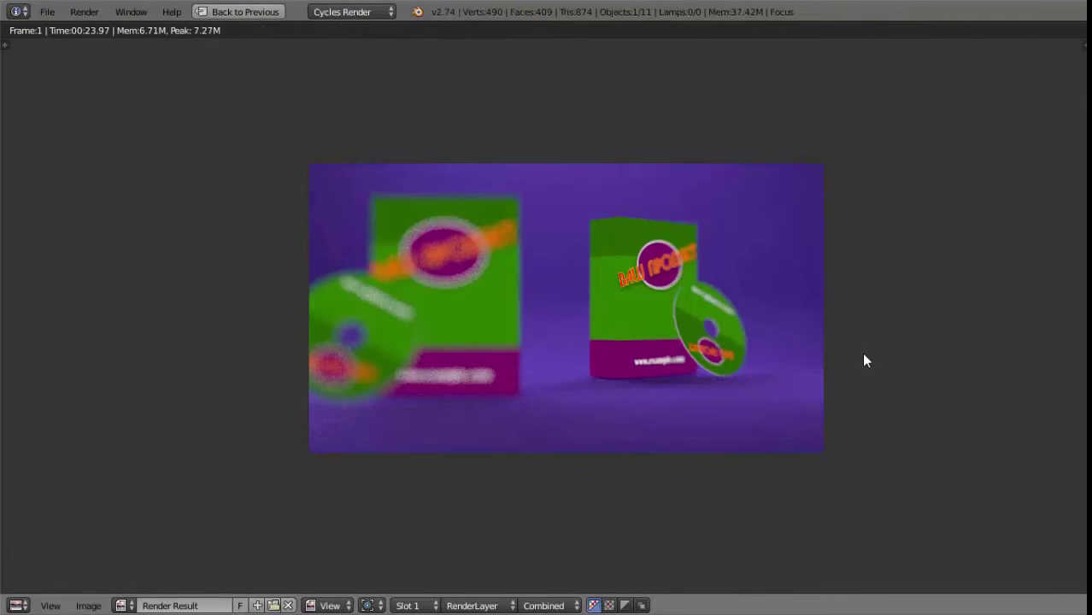
{"action": "key", "text": "Escape"}
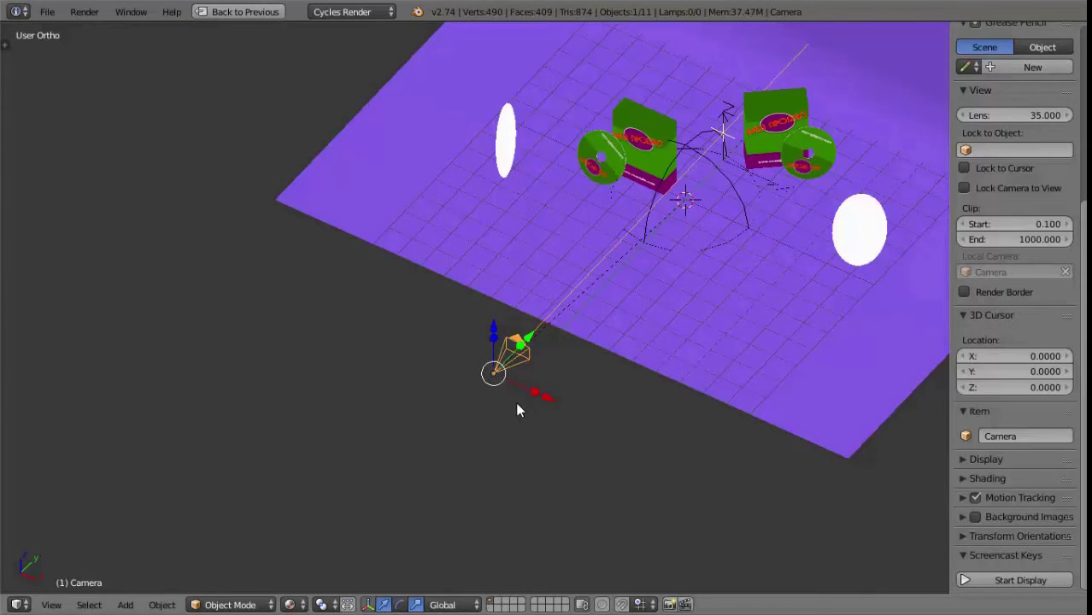
Snap the 3D cursor to the camera and add a Bezier curve there
{"action": "key", "text": "shift+s"}
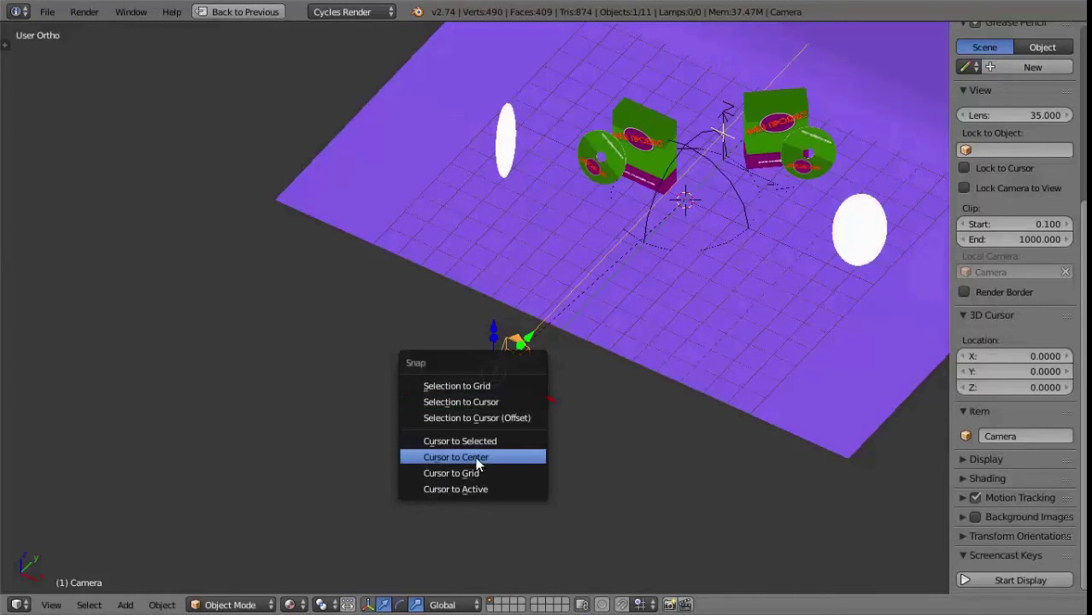
{"action": "left_click", "coordinate": [476, 441]}
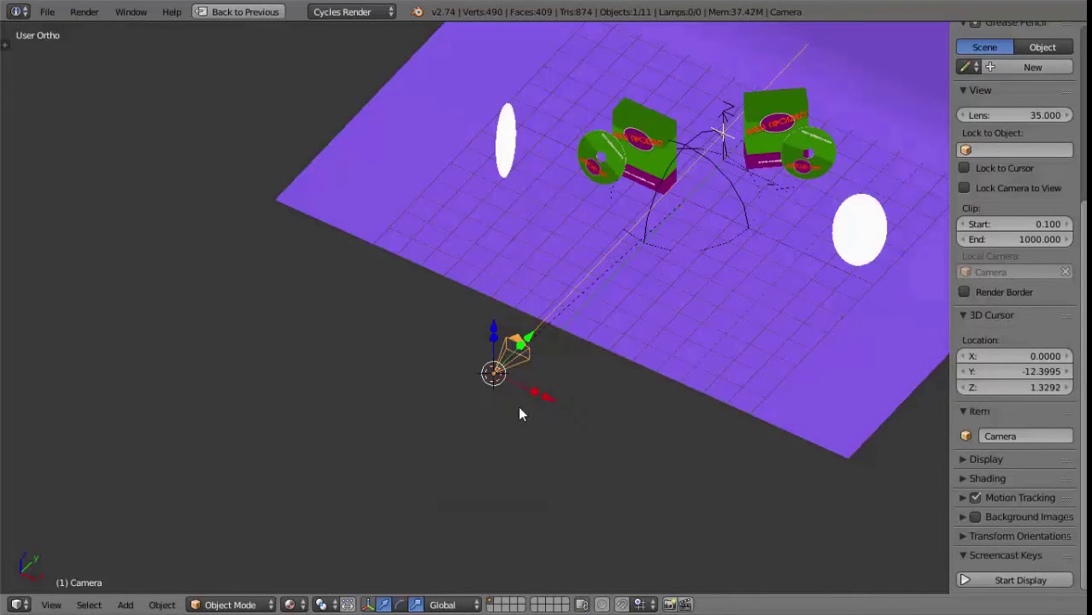
{"action": "key", "text": "shift+a"}
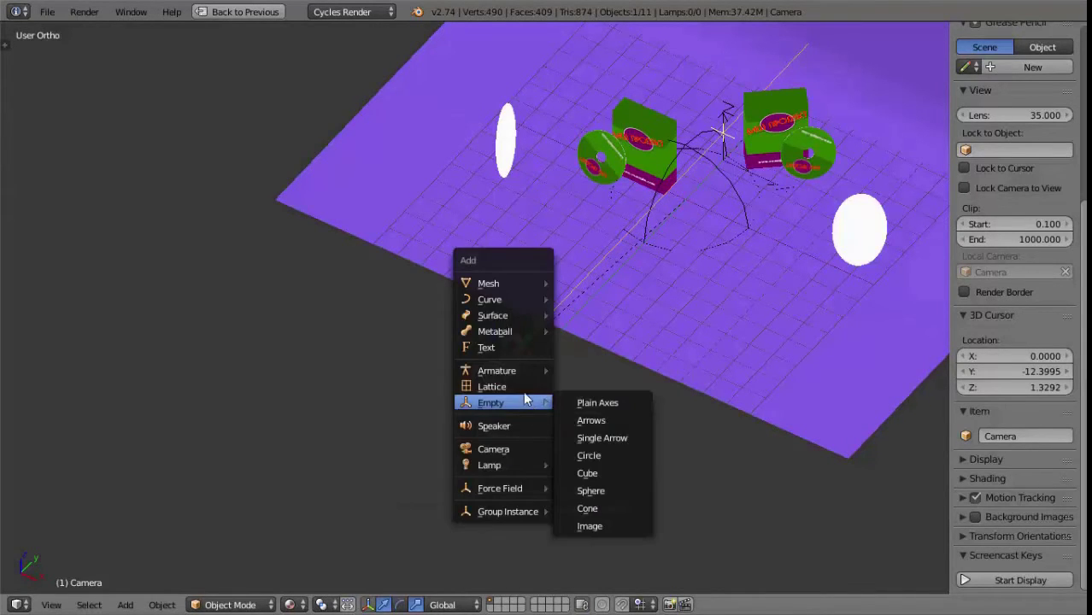
{"action": "mouse_move", "coordinate": [490, 300]}
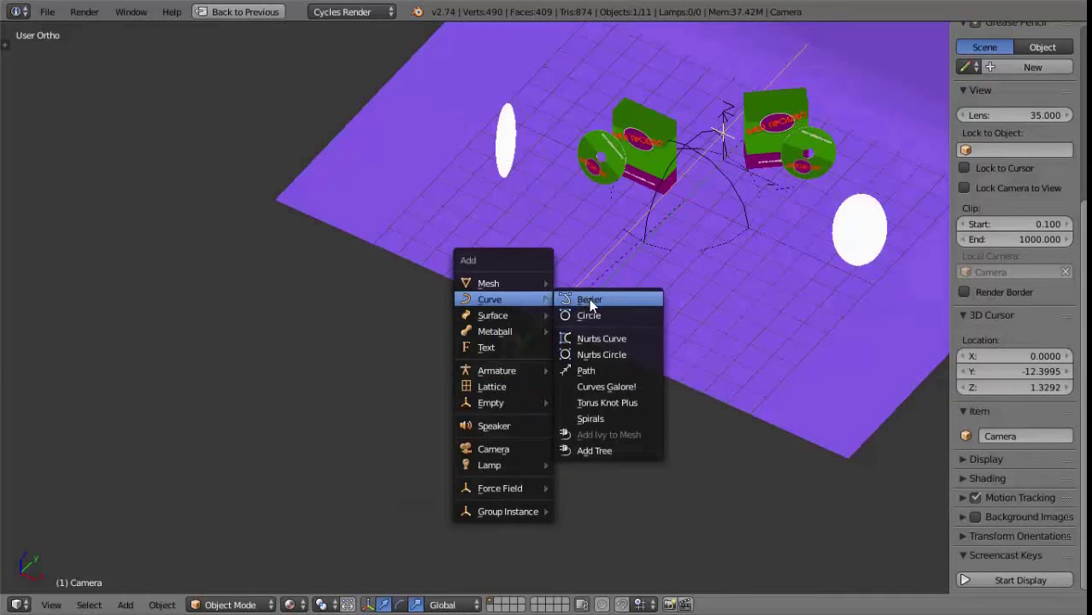
{"action": "left_click", "coordinate": [582, 301]}
Stretch the Bezier curve along X to about 16.4, then select the camera
{"action": "mouse_move", "coordinate": [582, 308]}
{"action": "middle_mouse_down"}
{"action": "mouse_move", "coordinate": [607, 370]}
{"action": "mouse_move", "coordinate": [542, 372]}
{"action": "middle_mouse_up"}
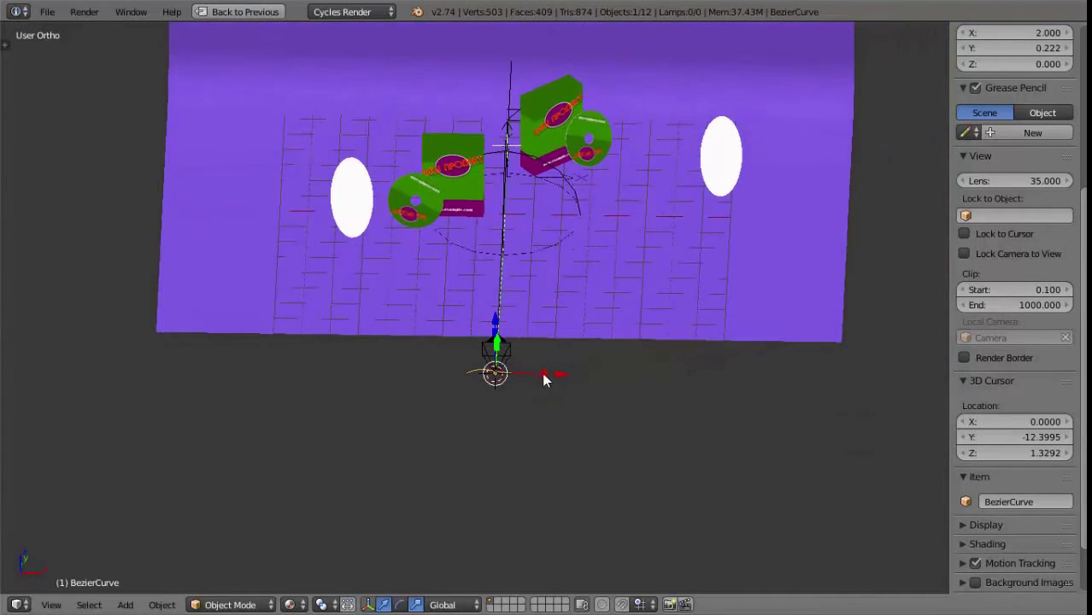
{"action": "key", "text": "s"}
{"action": "key", "text": "x"}
{"action": "left_click", "coordinate": [889, 377]}
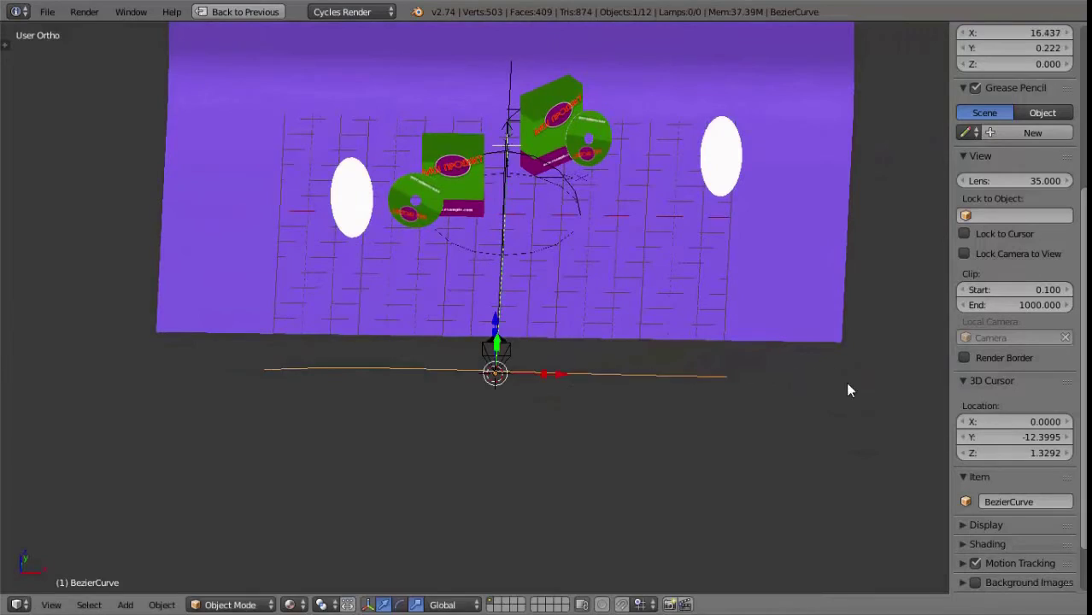
{"action": "mouse_move", "coordinate": [845, 382]}
{"action": "middle_mouse_down"}
{"action": "mouse_move", "coordinate": [590, 459]}
{"action": "mouse_move", "coordinate": [451, 457]}
{"action": "mouse_move", "coordinate": [508, 459]}
{"action": "mouse_move", "coordinate": [678, 420]}
{"action": "mouse_move", "coordinate": [632, 429]}
{"action": "mouse_move", "coordinate": [418, 393]}
{"action": "middle_mouse_up"}
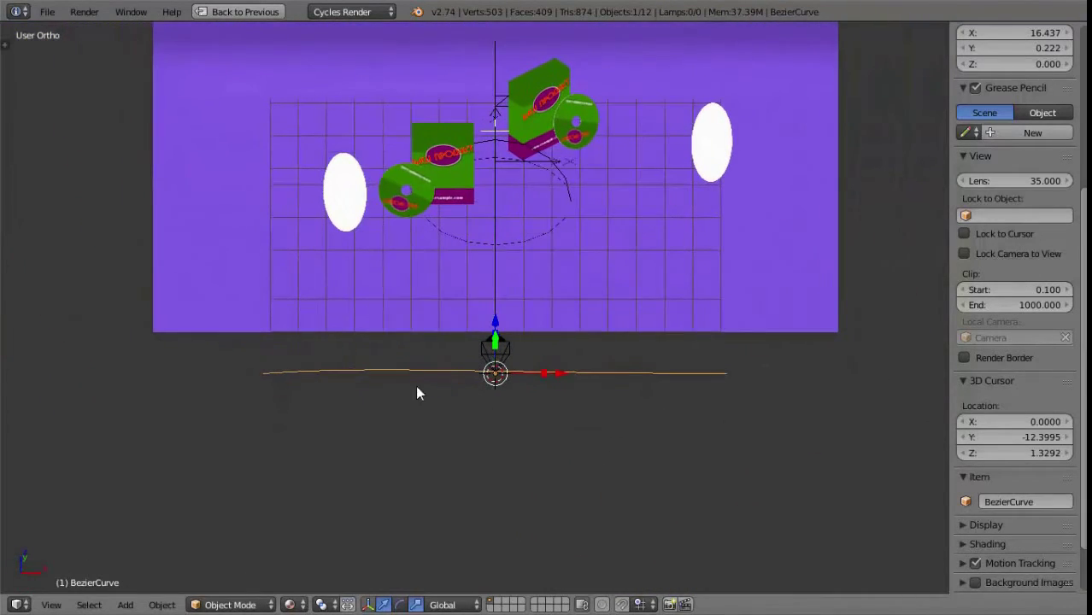
{"action": "right_click", "coordinate": [504, 374]}
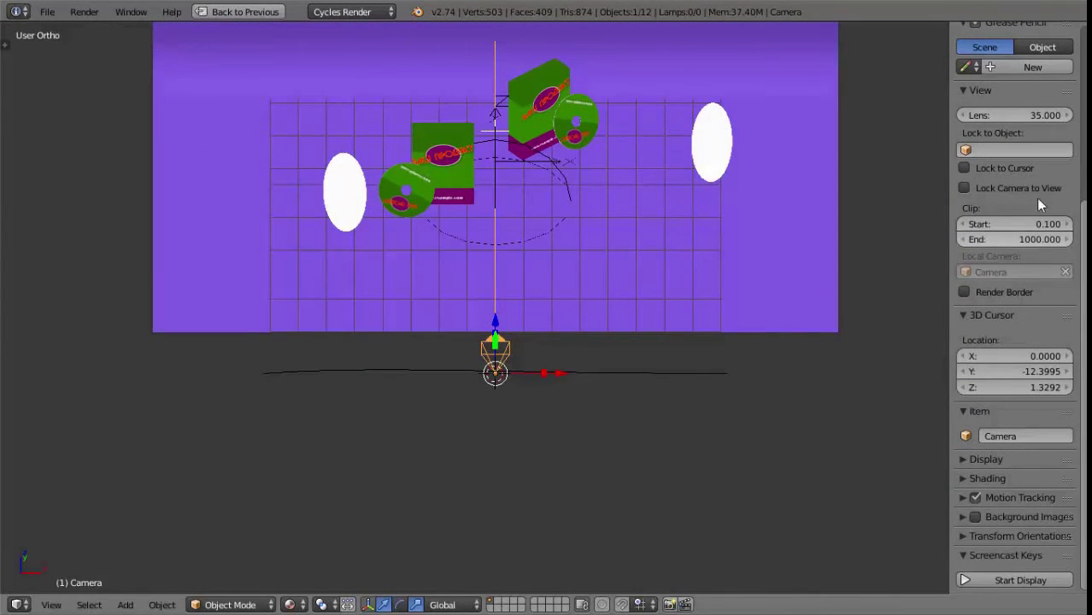
Add a Follow Path constraint to the camera
{"action": "key", "text": "ctrl+Up"}
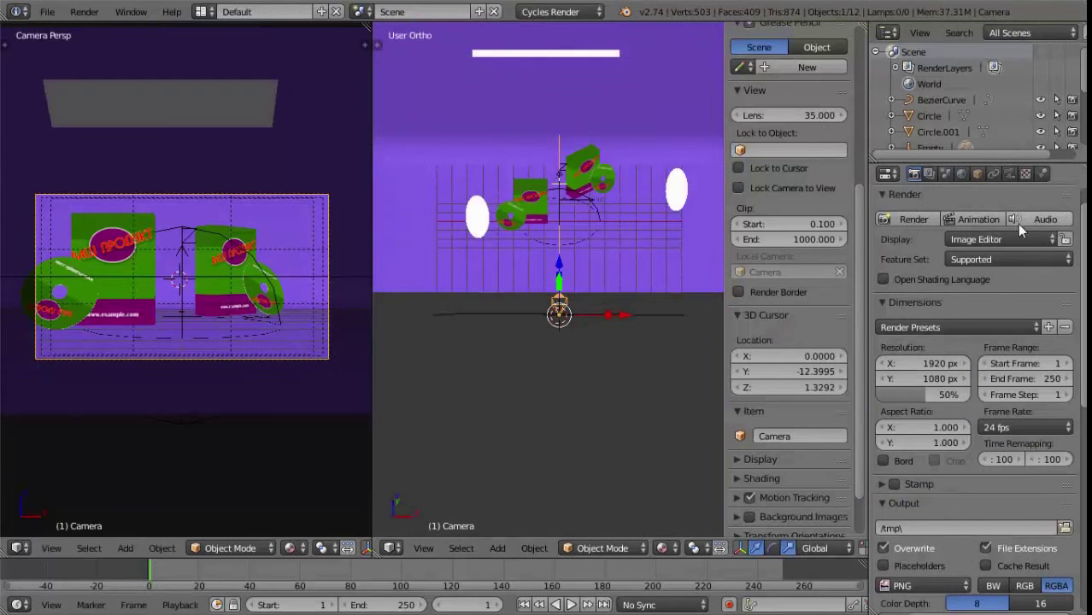
{"action": "left_click", "coordinate": [1010, 173]}
{"action": "left_click", "coordinate": [994, 174]}
{"action": "left_click", "coordinate": [943, 227]}
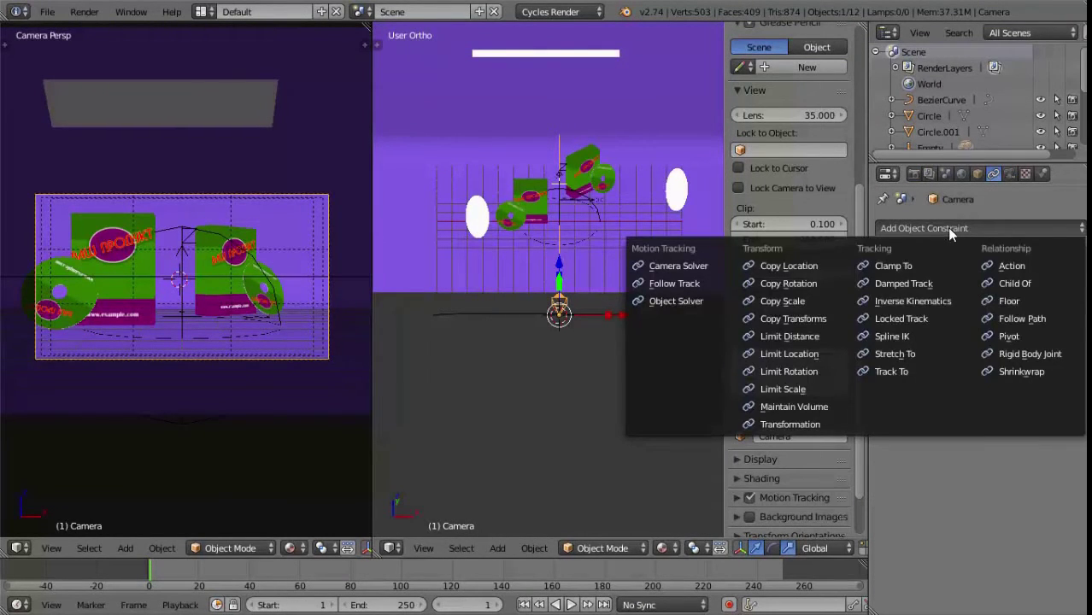
{"action": "left_click", "coordinate": [1013, 318]}
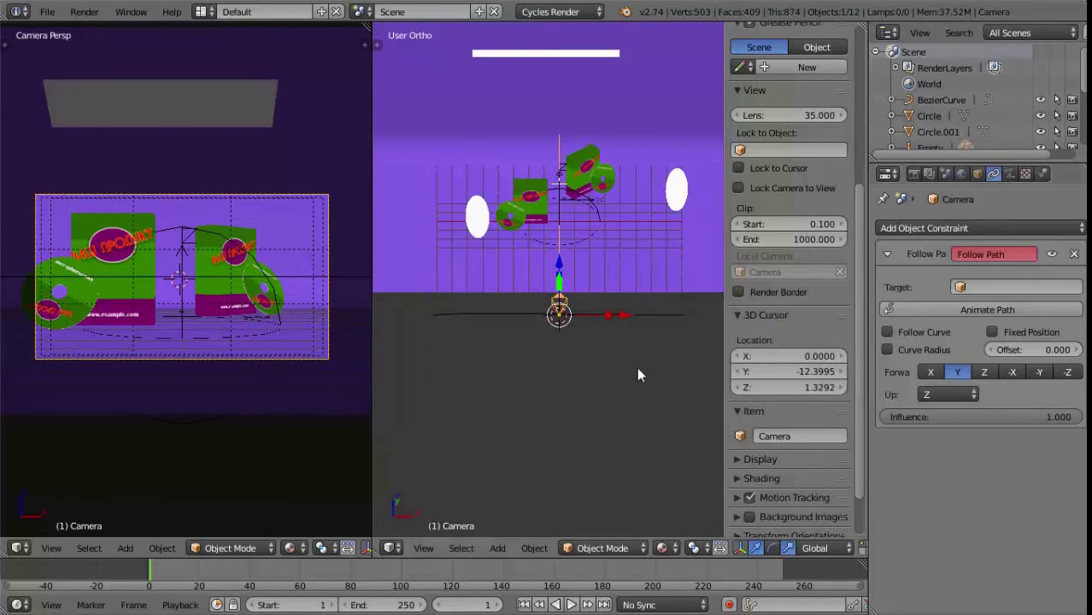
Rename the Bezier curve to pathCurve
{"action": "right_click", "coordinate": [658, 321]}
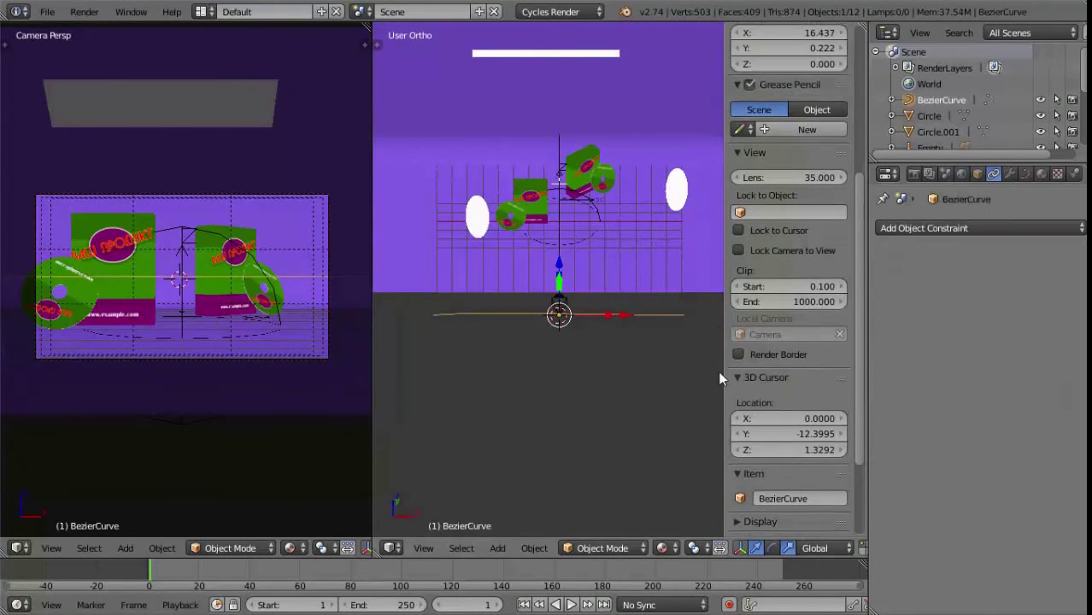
{"action": "left_click", "coordinate": [795, 502]}
{"action": "key", "text": "BackSpace"}
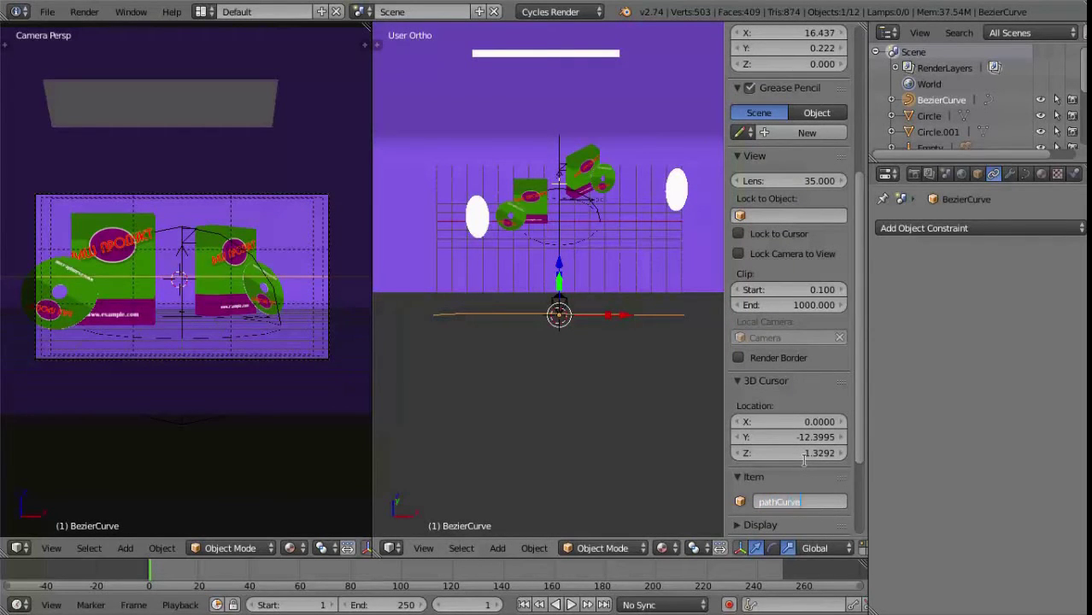
{"action": "key", "text": "Return"}
Set the camera's Follow Path target to pathCurve
{"action": "right_click", "coordinate": [559, 312]}
{"action": "left_click", "coordinate": [981, 229]}
{"action": "left_click", "coordinate": [1000, 305]}
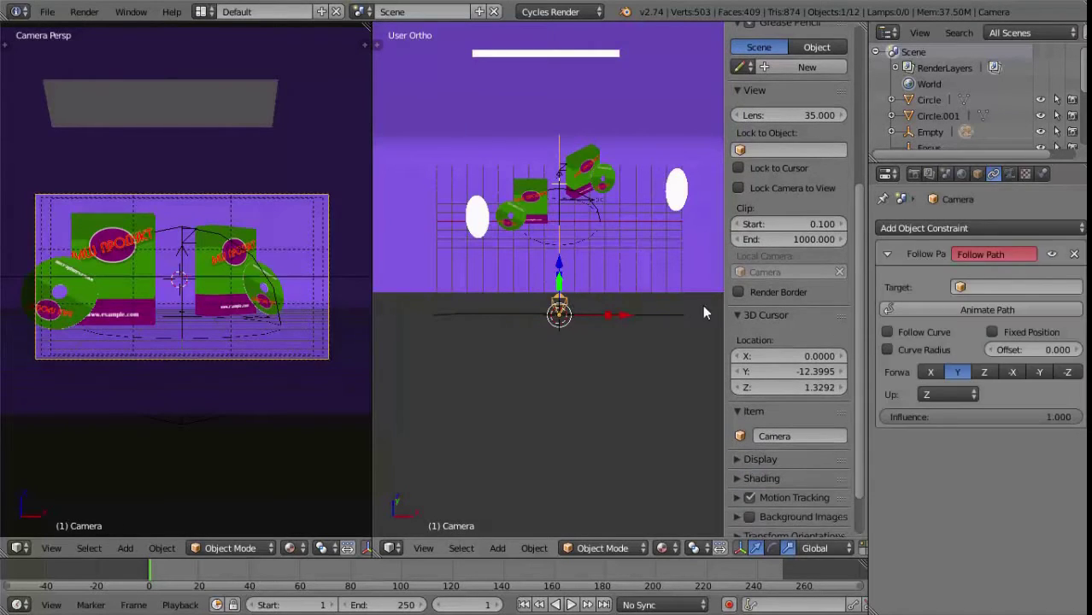
{"action": "left_click", "coordinate": [1001, 287]}
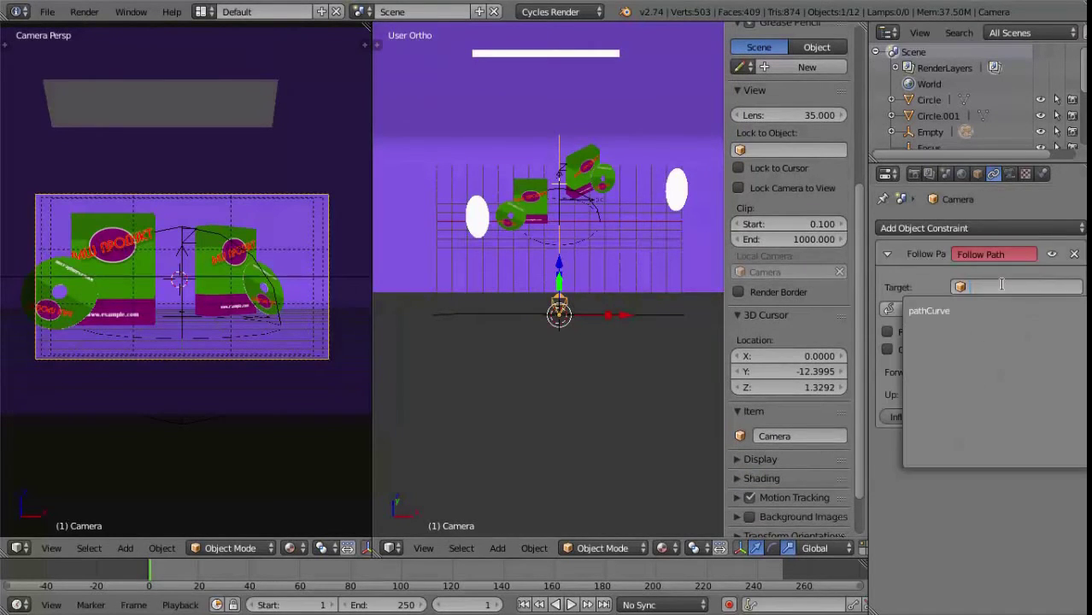
{"action": "left_click", "coordinate": [958, 313]}
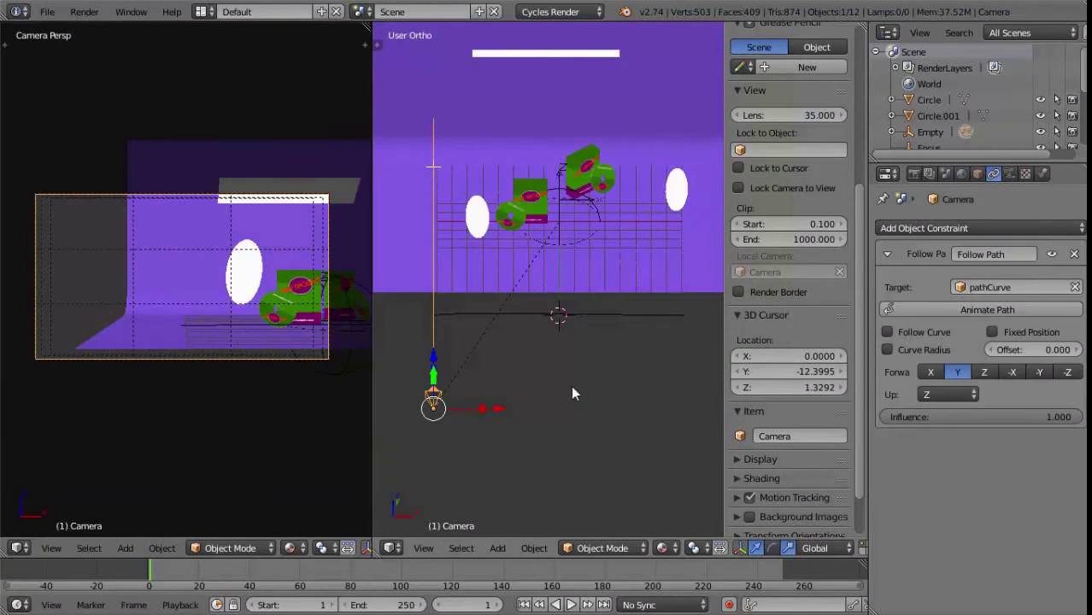
Move the camera along its path and lower it
{"action": "middle_click_drag", "start_coordinate": [572, 385], "coordinate": [459, 415]}
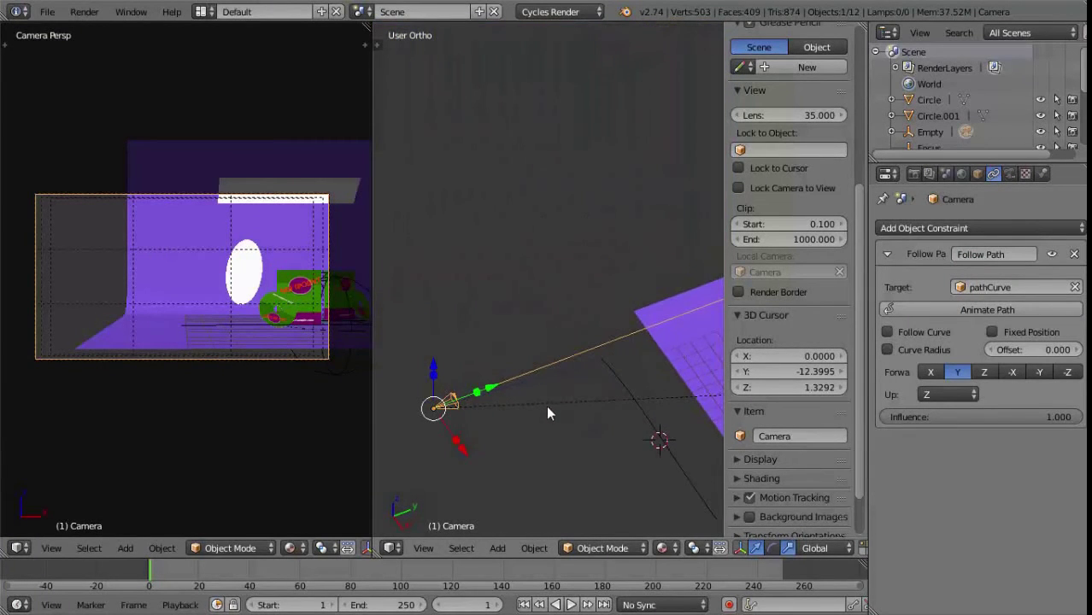
{"action": "middle_click_drag", "start_coordinate": [546, 405], "coordinate": [573, 489]}
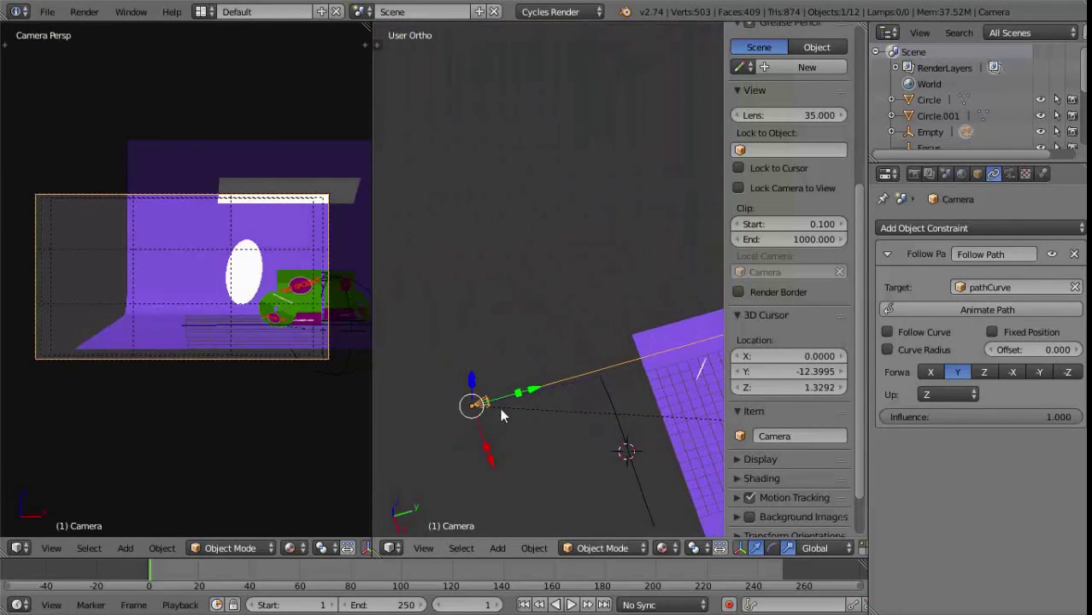
{"action": "key", "text": "g"}
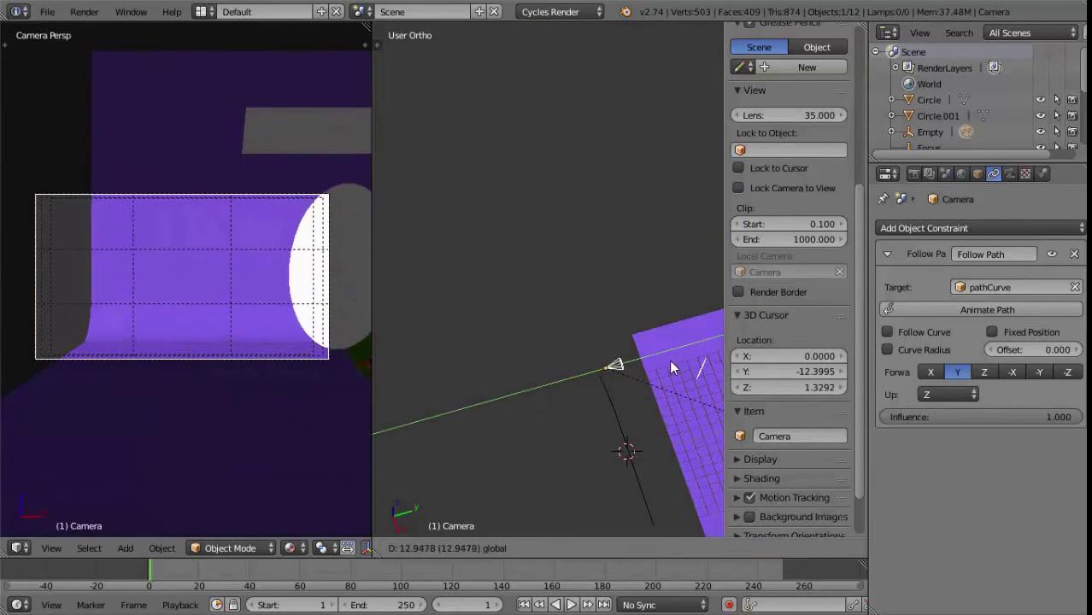
{"action": "left_click", "coordinate": [665, 368]}
{"action": "middle_click_drag", "start_coordinate": [653, 410], "coordinate": [603, 359]}
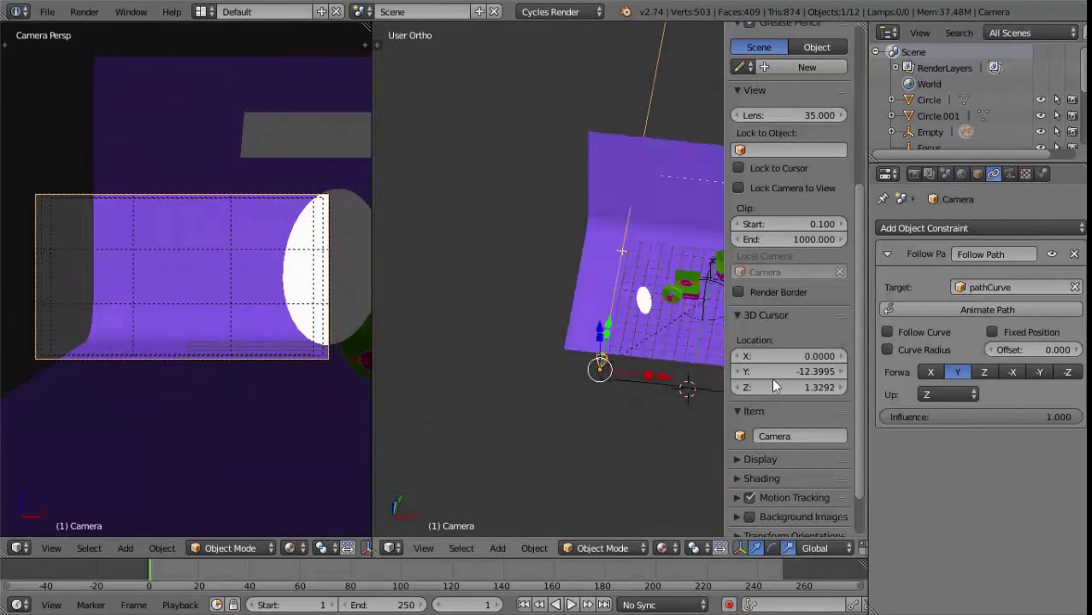
{"action": "key", "text": "g"}
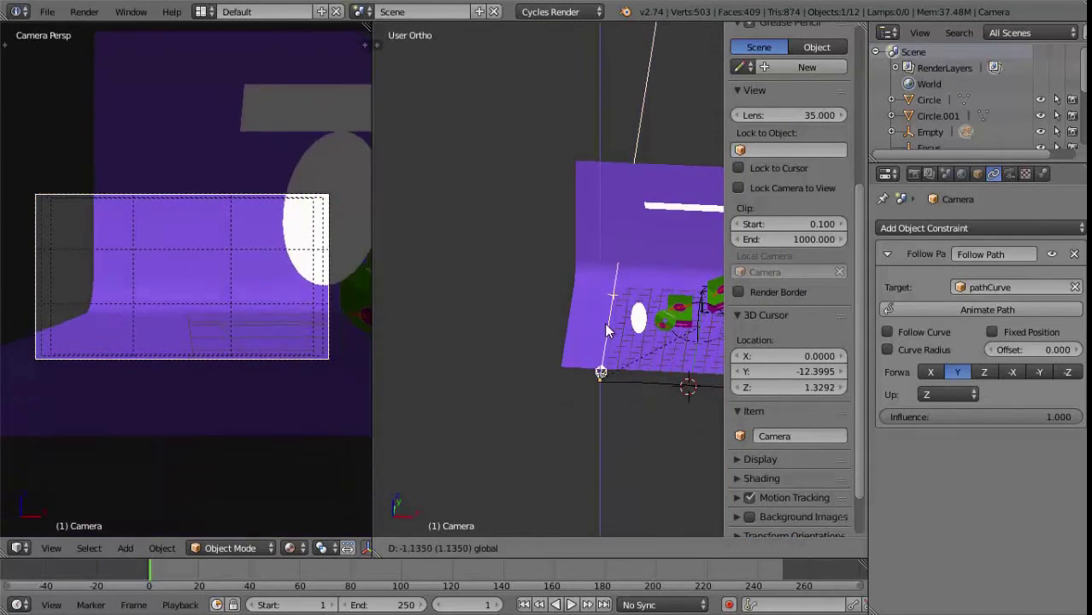
{"action": "left_click", "coordinate": [637, 406]}
{"action": "middle_click_drag", "start_coordinate": [638, 401], "coordinate": [552, 375], "text": "shift"}
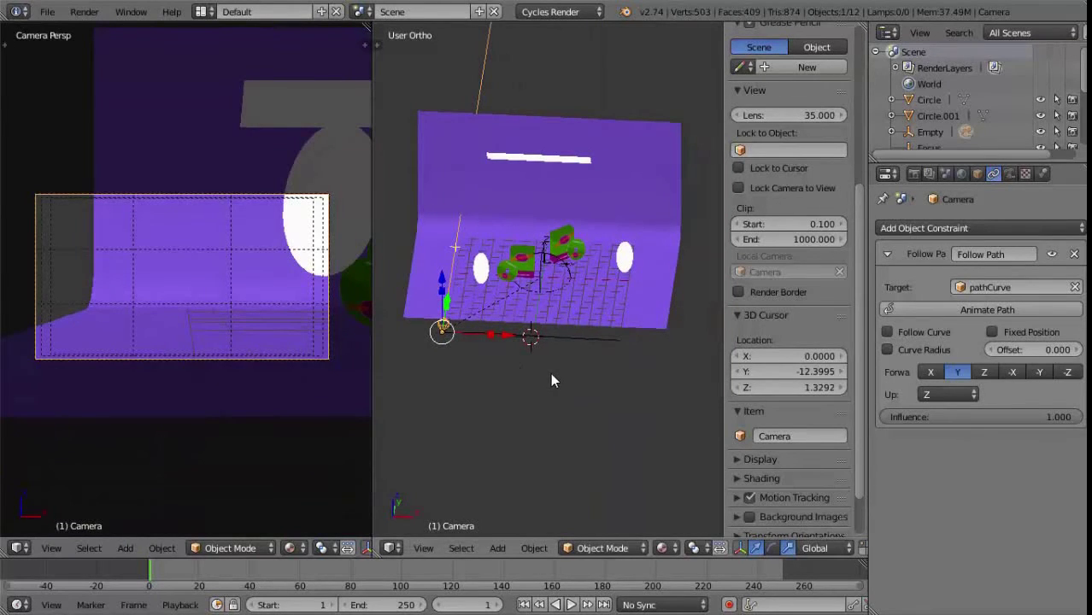
Play the animation twice to check the camera's fly-through along the path
{"action": "key", "text": "alt+a"}
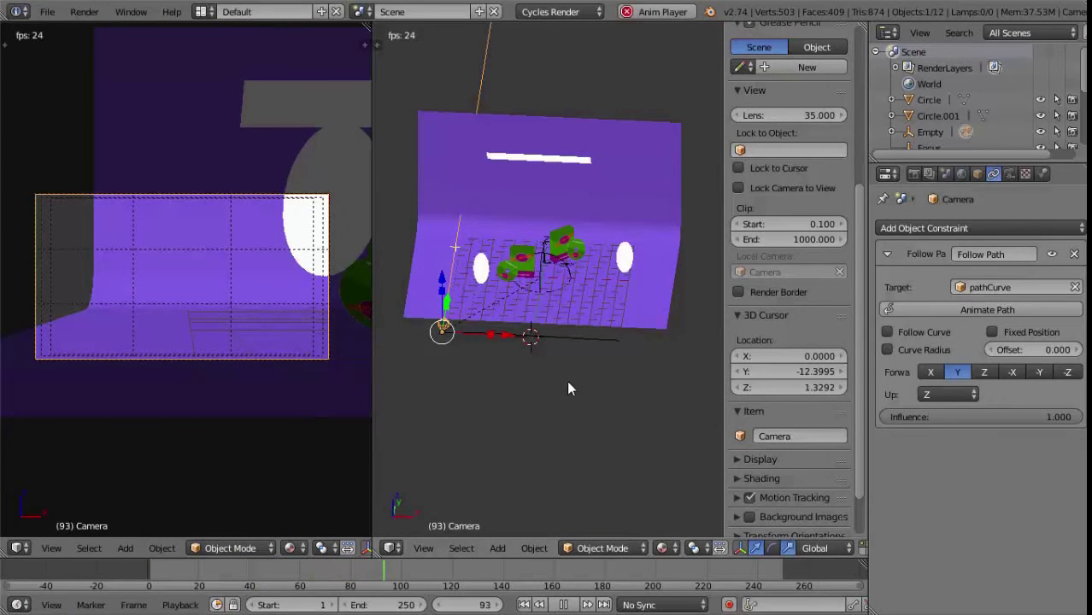
{"action": "key", "text": "Escape"}
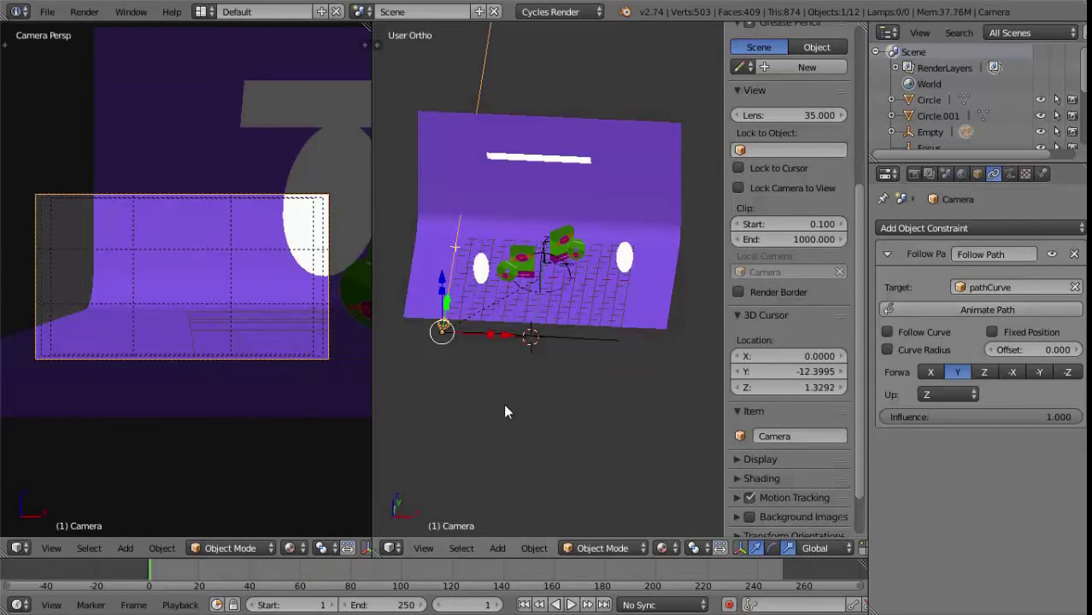
{"action": "key", "text": "alt+a"}
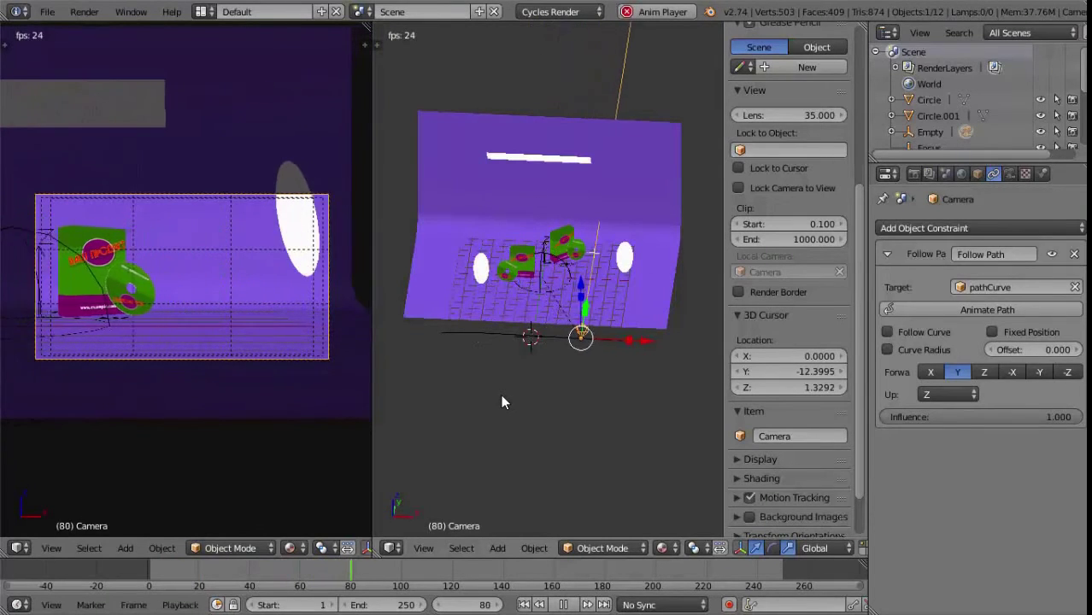
{"action": "key", "text": "Escape"}
Switch the camera's forward axis to X and replay the animation to check orientation
{"action": "mouse_move", "coordinate": [507, 402]}
{"action": "middle_mouse_down"}
{"action": "mouse_move", "coordinate": [470, 377]}
{"action": "mouse_move", "coordinate": [455, 329]}
{"action": "middle_mouse_up"}
{"action": "key", "text": "g"}
{"action": "left_click", "coordinate": [453, 328]}
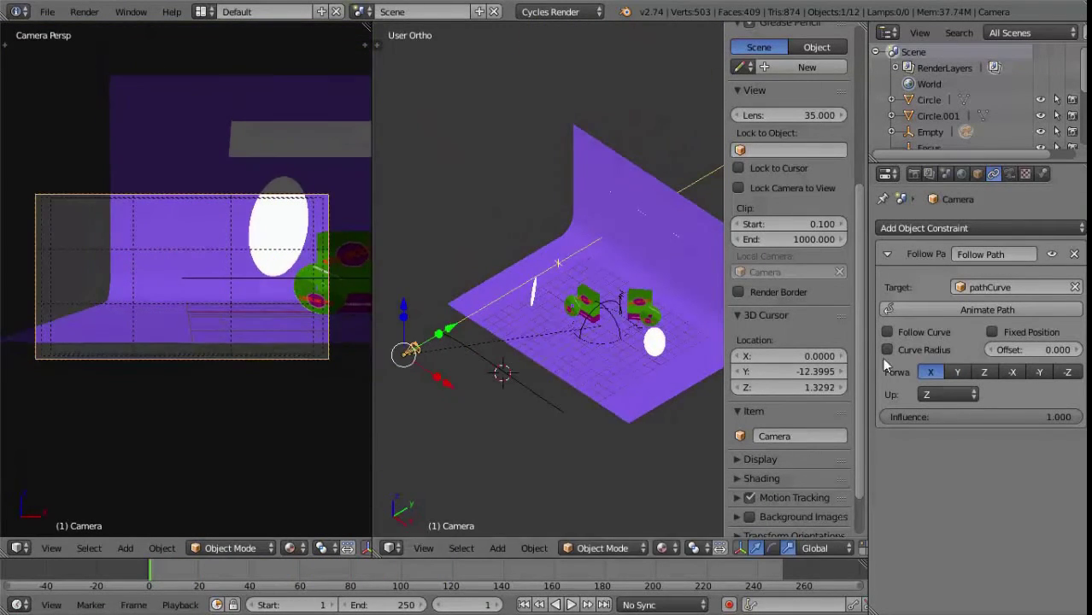
{"action": "key", "text": "alt+a"}
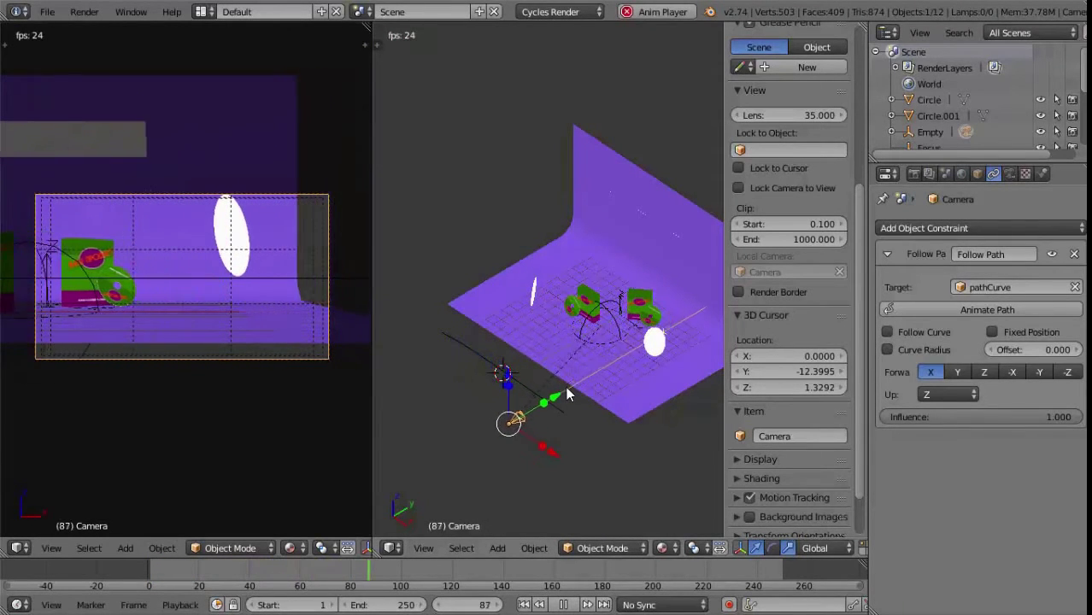
{"action": "key", "text": "Escape"}
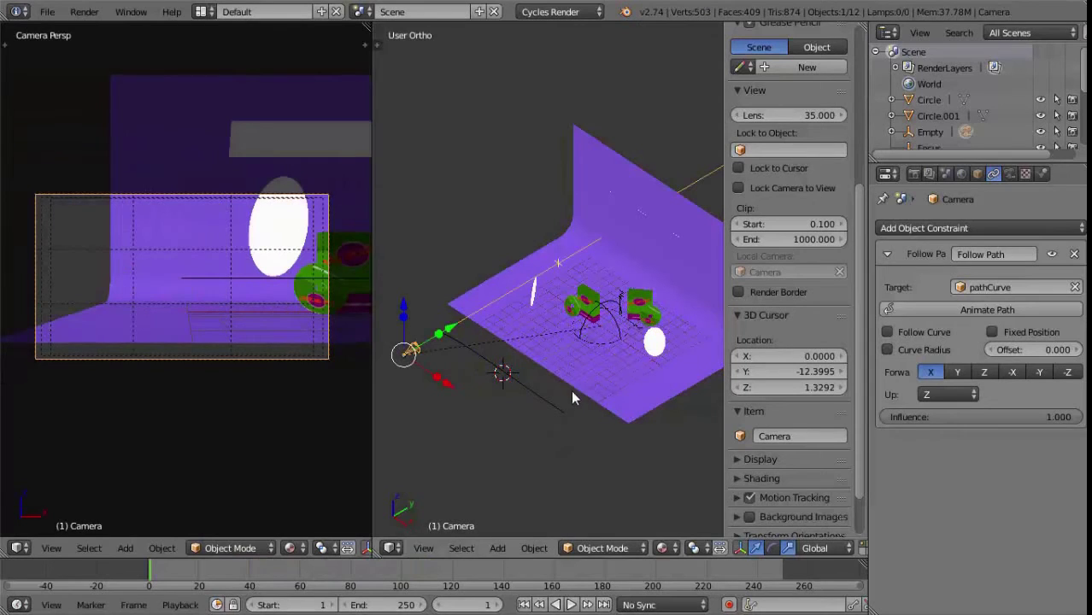
Set pathCurve's Path Animation frames to 20 and preview the playback
{"action": "right_click", "coordinate": [522, 396]}
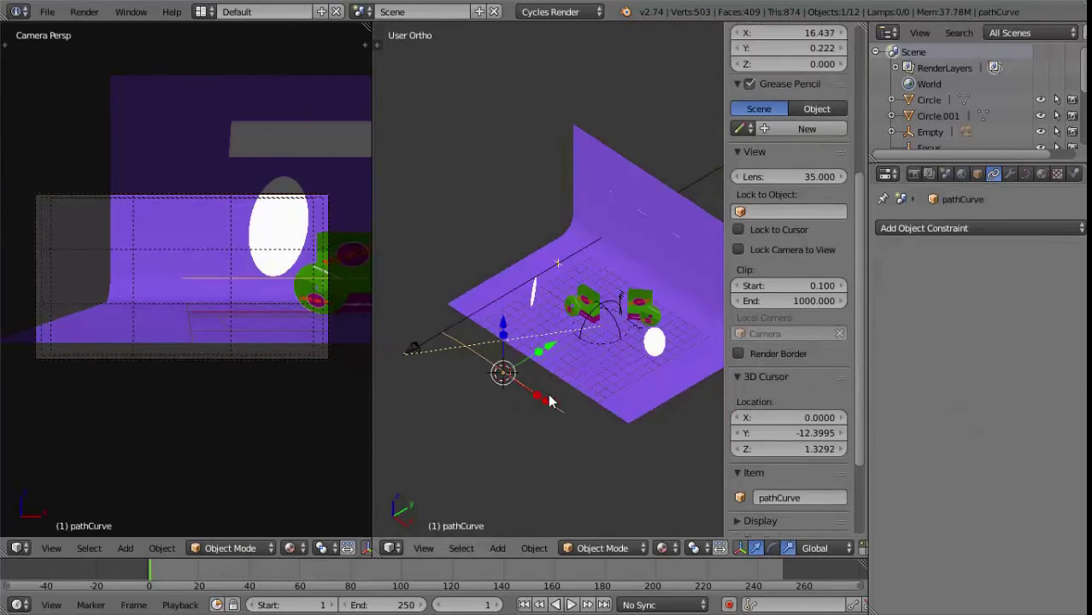
{"action": "left_click", "coordinate": [1027, 174]}
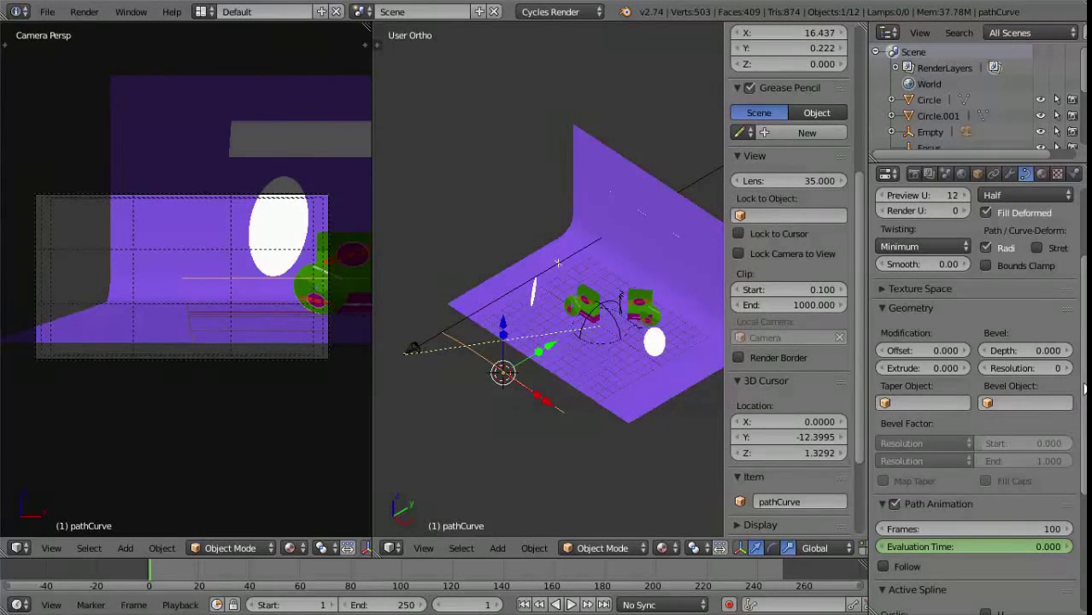
{"action": "left_click_drag", "start_coordinate": [1086, 407], "coordinate": [1087, 511]}
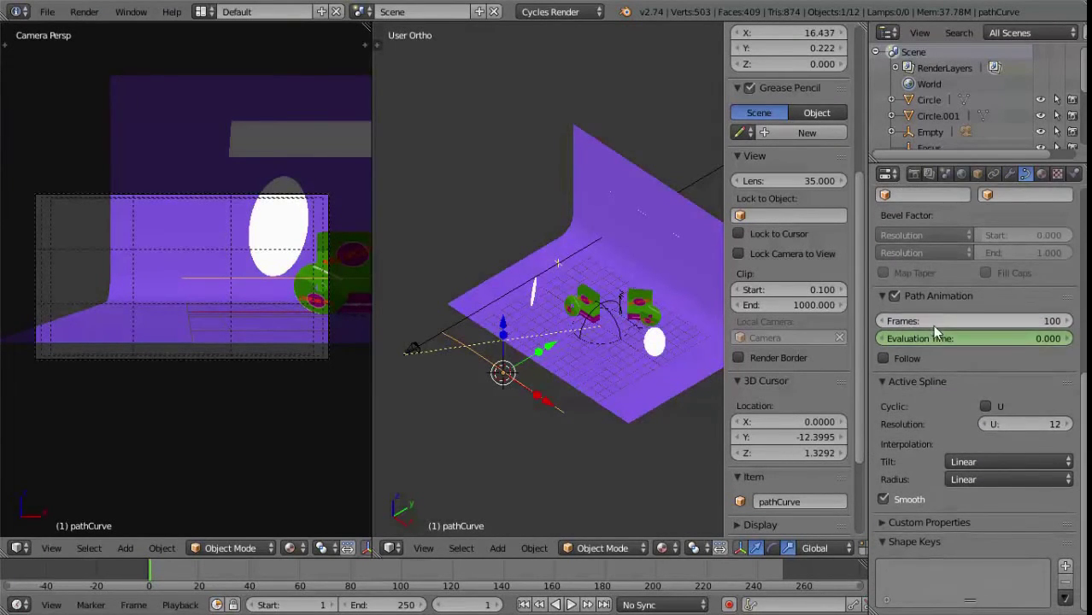
{"action": "left_click", "coordinate": [1037, 323]}
{"action": "type", "text": "2"}
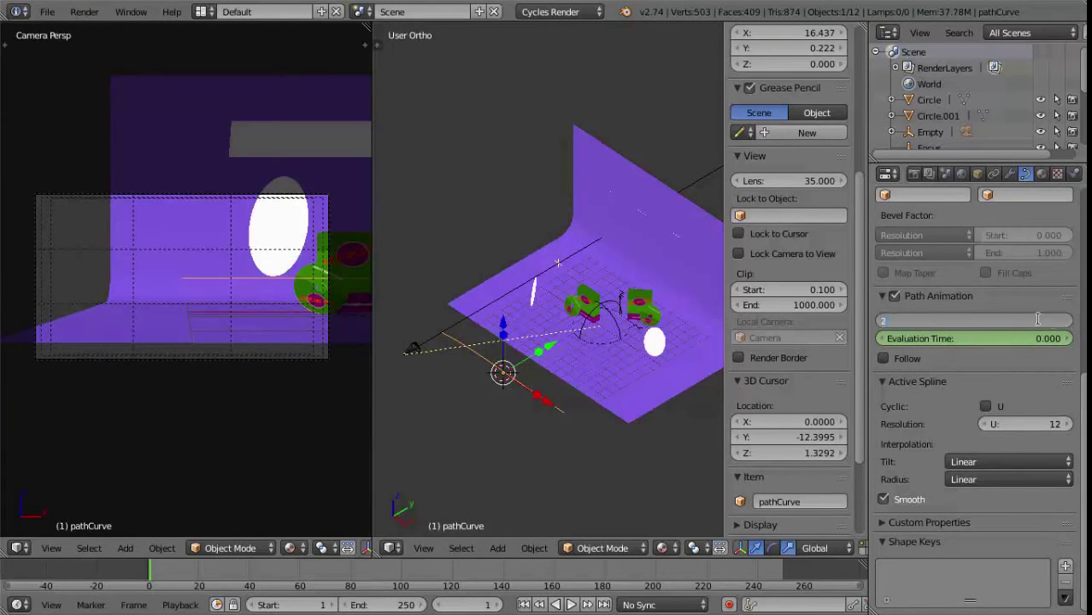
{"action": "type", "text": "0"}
{"action": "key", "text": "BackSpace"}
{"action": "key", "text": "Return"}
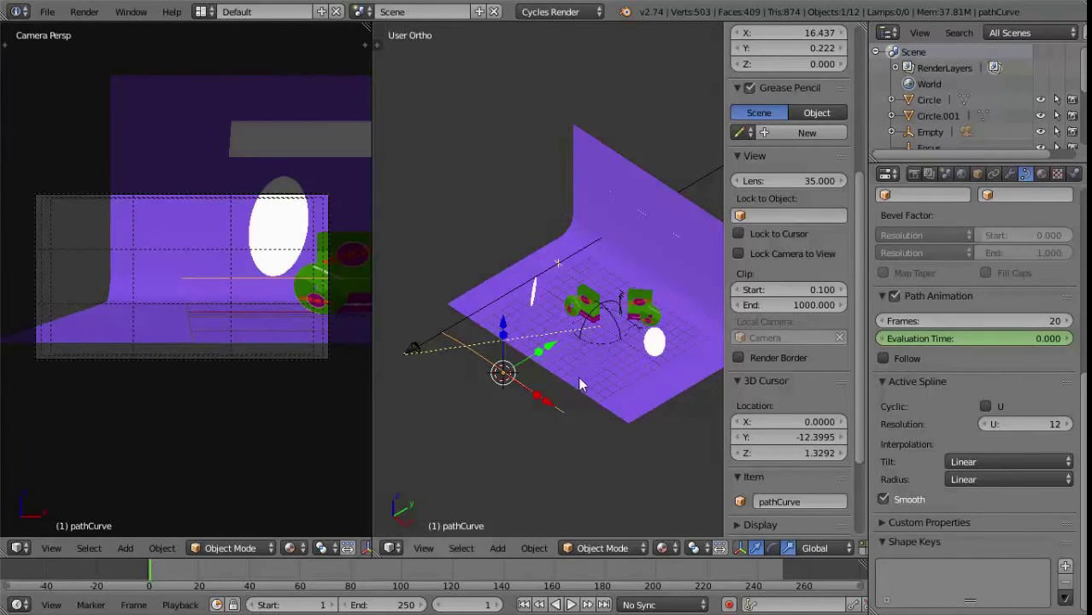
{"action": "key", "text": "alt+a"}
{"action": "key", "text": "Escape"}
Change the path animation frames to 200 and play it to check the slower move
{"action": "left_click", "coordinate": [1038, 321]}
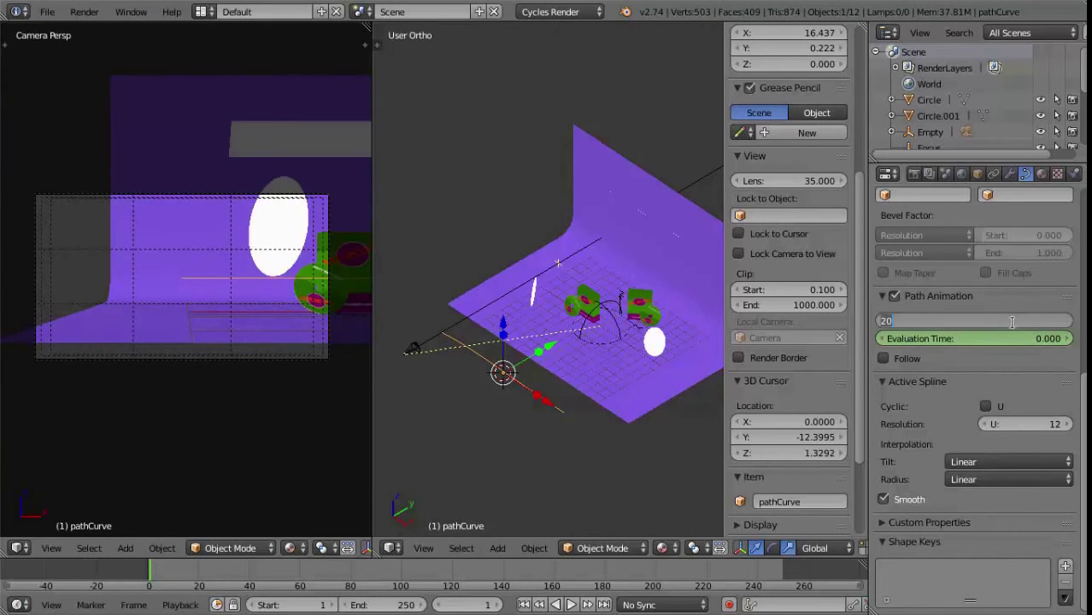
{"action": "type", "text": "200"}
{"action": "key", "text": "Return"}
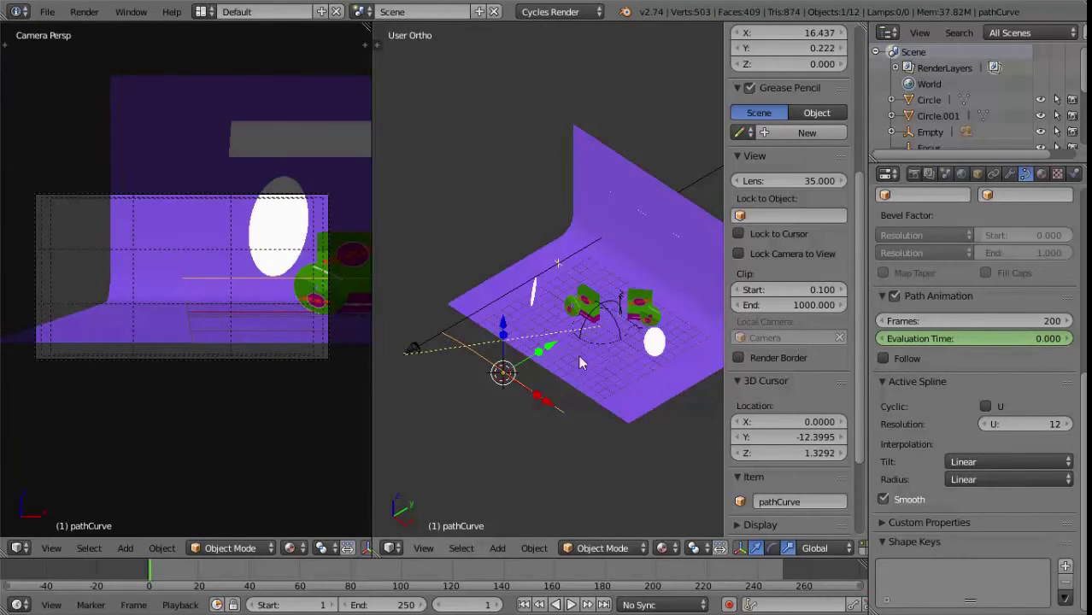
{"action": "key", "text": "alt+a"}
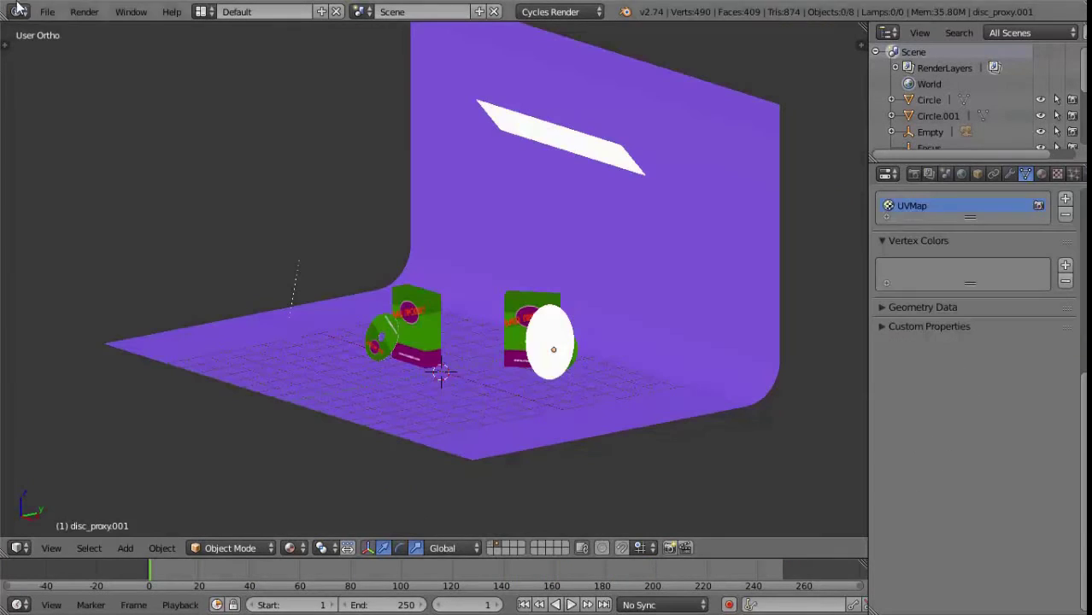
Append Camera_rig_group from FINAL\BONUS\blend\BONUS_RIG_CAM.blend via File > Append
{"action": "left_click", "coordinate": [47, 12]}
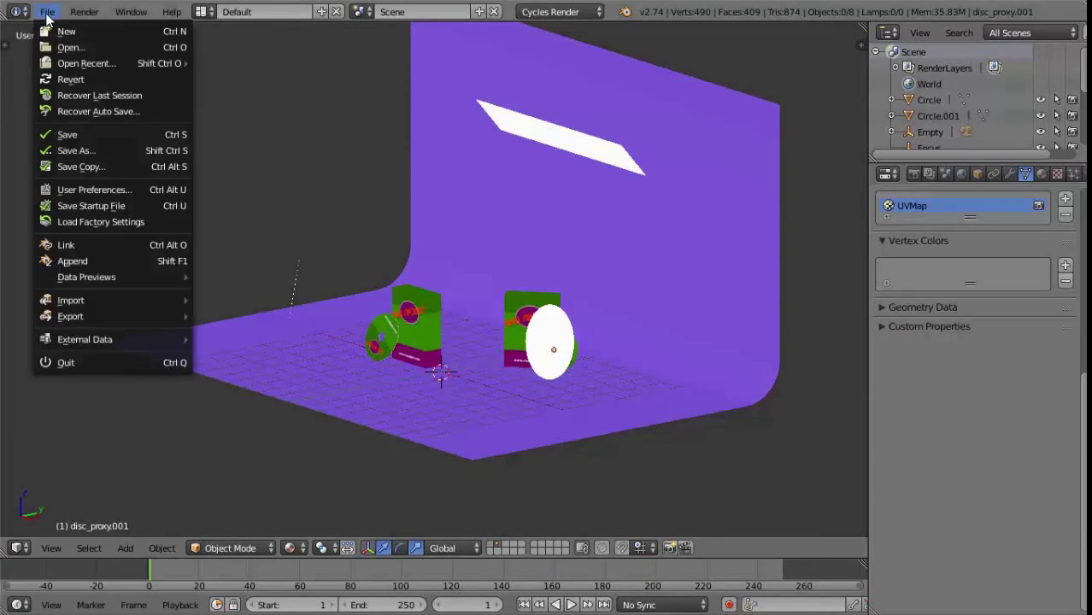
{"action": "left_click", "coordinate": [95, 263]}
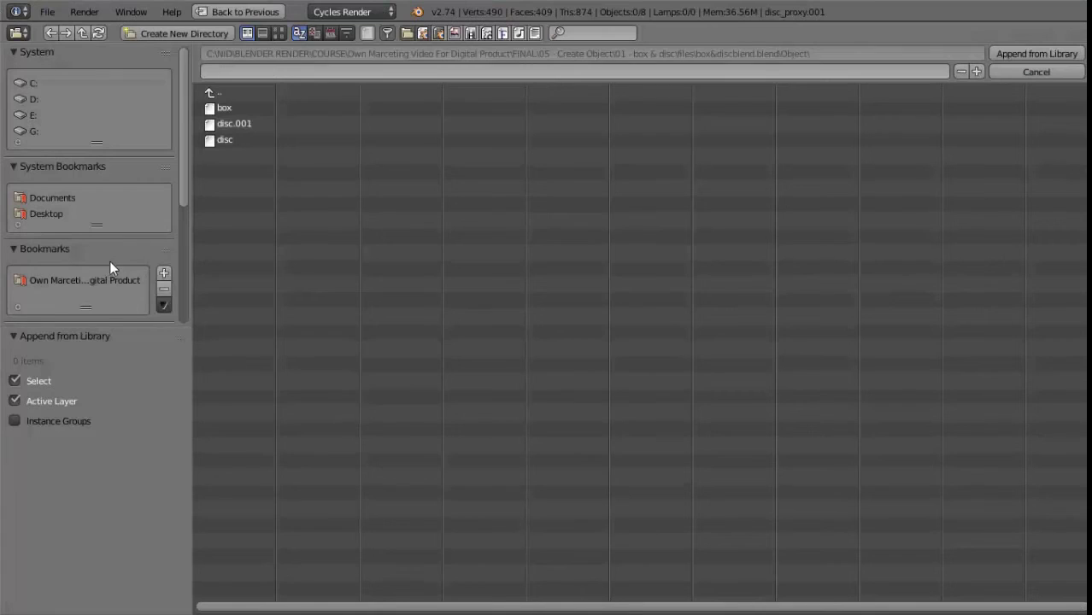
{"action": "left_click", "coordinate": [60, 287]}
{"action": "left_click", "coordinate": [234, 254]}
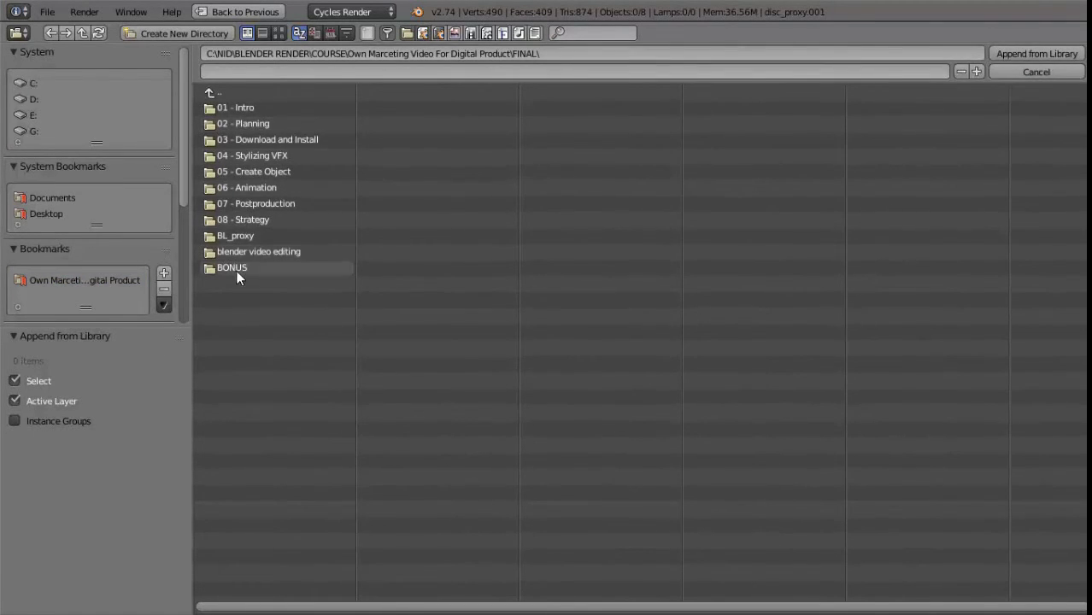
{"action": "left_click", "coordinate": [237, 270]}
{"action": "left_click", "coordinate": [248, 112]}
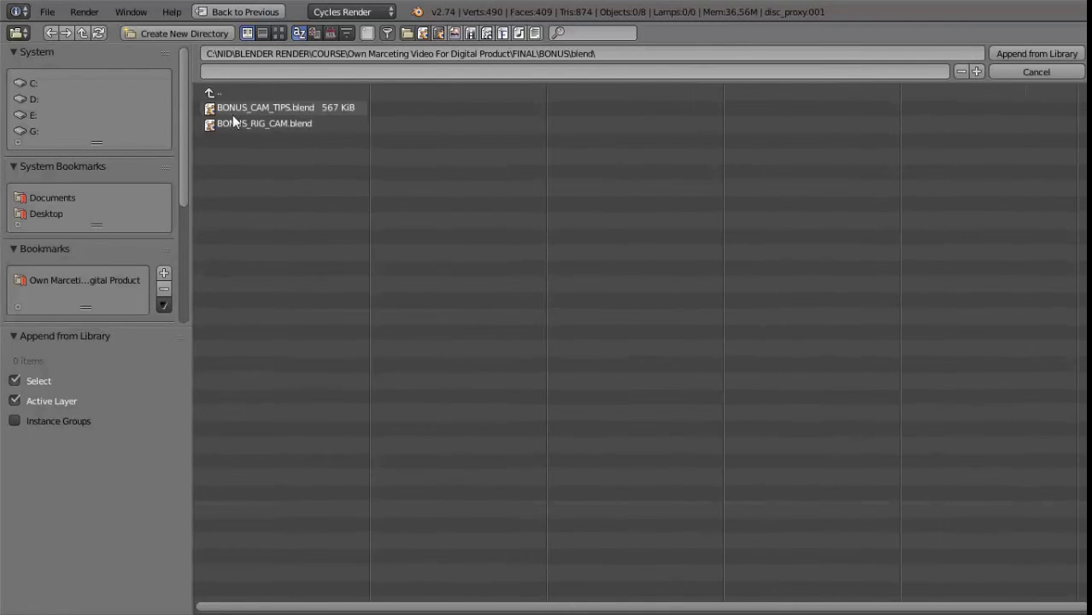
{"action": "left_click", "coordinate": [260, 125]}
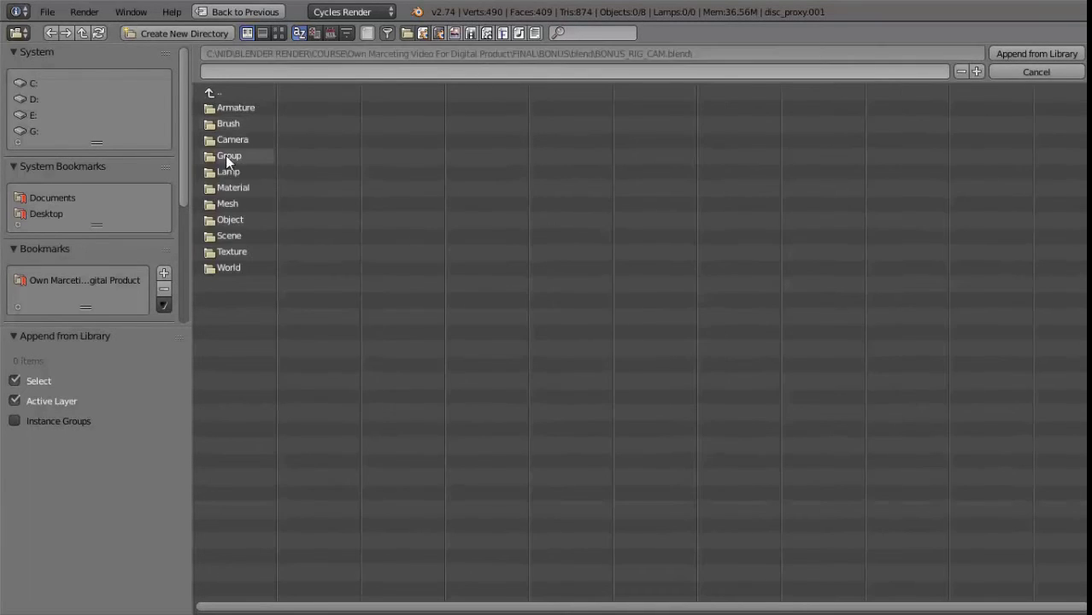
{"action": "left_click", "coordinate": [229, 155]}
{"action": "left_click", "coordinate": [262, 107]}
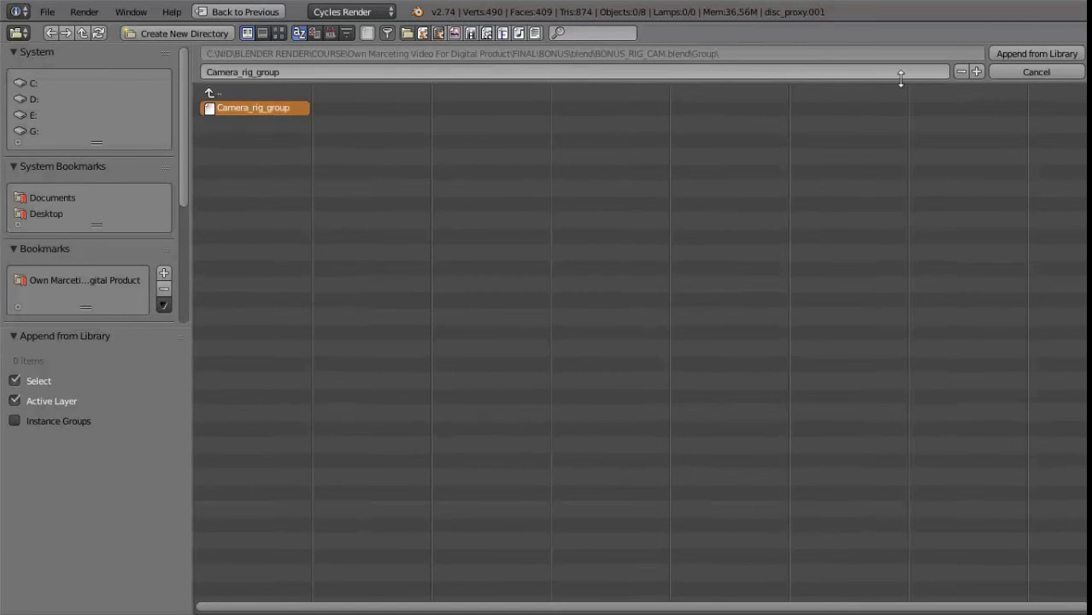
{"action": "left_click", "coordinate": [1022, 55]}
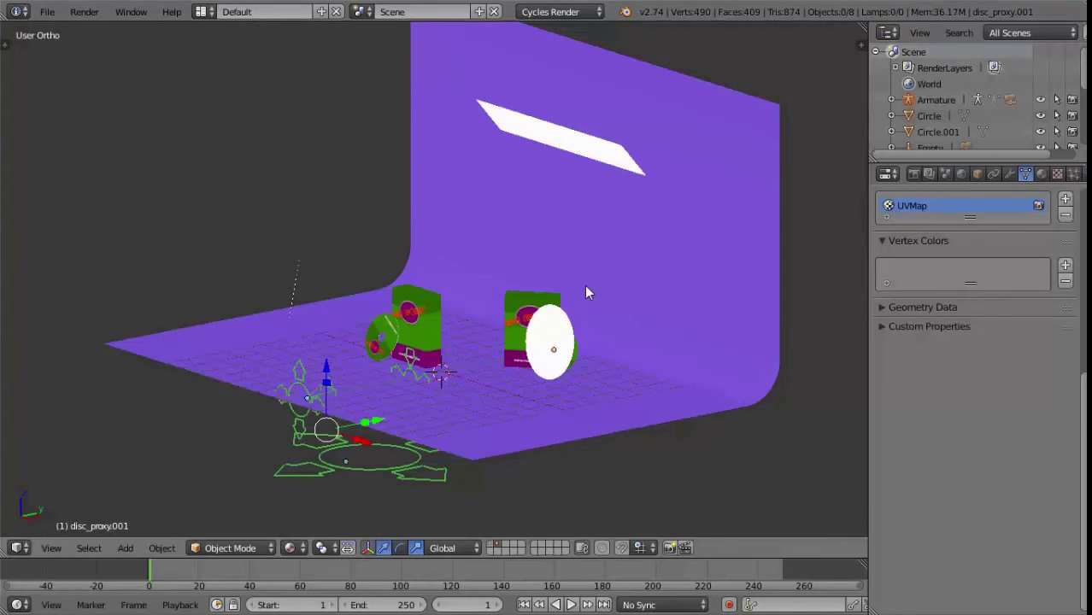
Raise the appended camera rig and shift it sideways along Y
{"action": "middle_click_drag", "start_coordinate": [466, 368], "coordinate": [405, 349]}
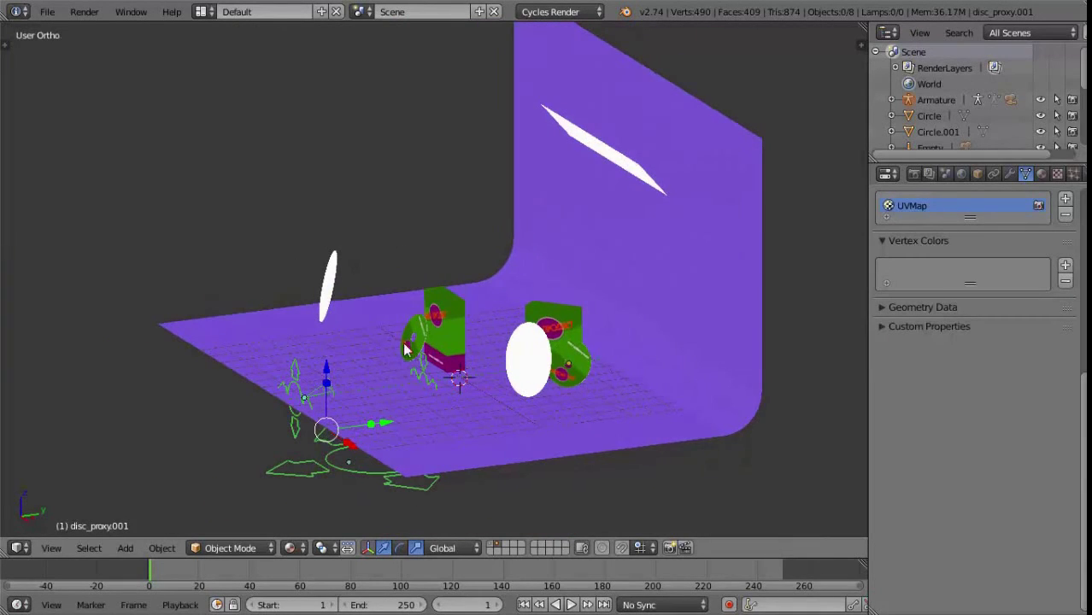
{"action": "left_click_drag", "start_coordinate": [328, 369], "coordinate": [335, 299]}
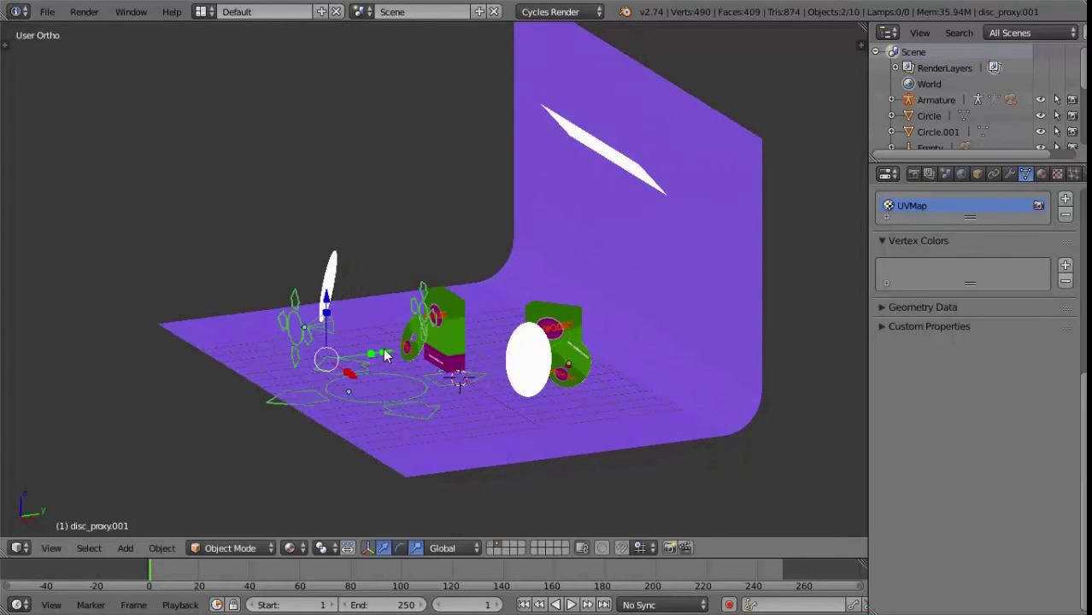
{"action": "left_click_drag", "start_coordinate": [387, 354], "coordinate": [231, 356]}
{"action": "middle_click_drag", "start_coordinate": [301, 375], "coordinate": [500, 330], "text": "shift"}
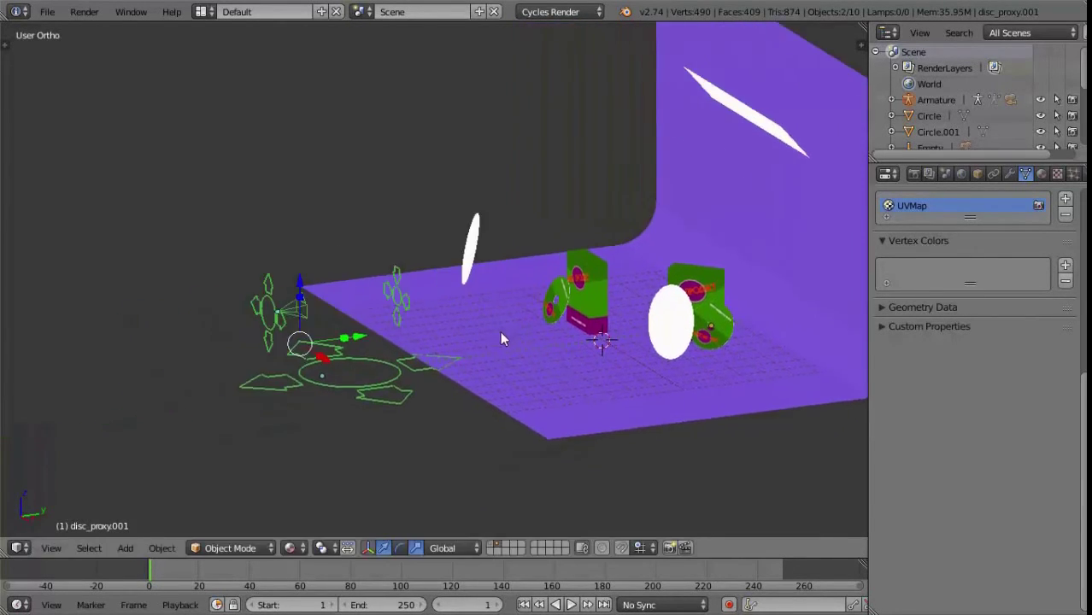
{"action": "middle_click_drag", "start_coordinate": [419, 393], "coordinate": [375, 407]}
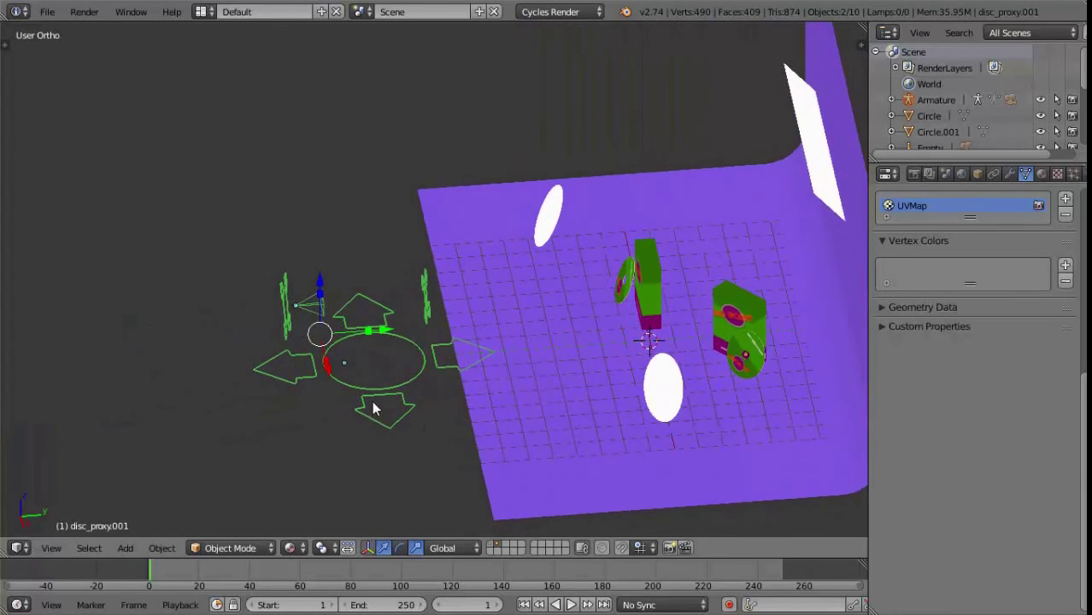
Put the rig's Armature in Pose Mode, select Camera.001 and view through it
{"action": "right_click", "coordinate": [369, 418]}
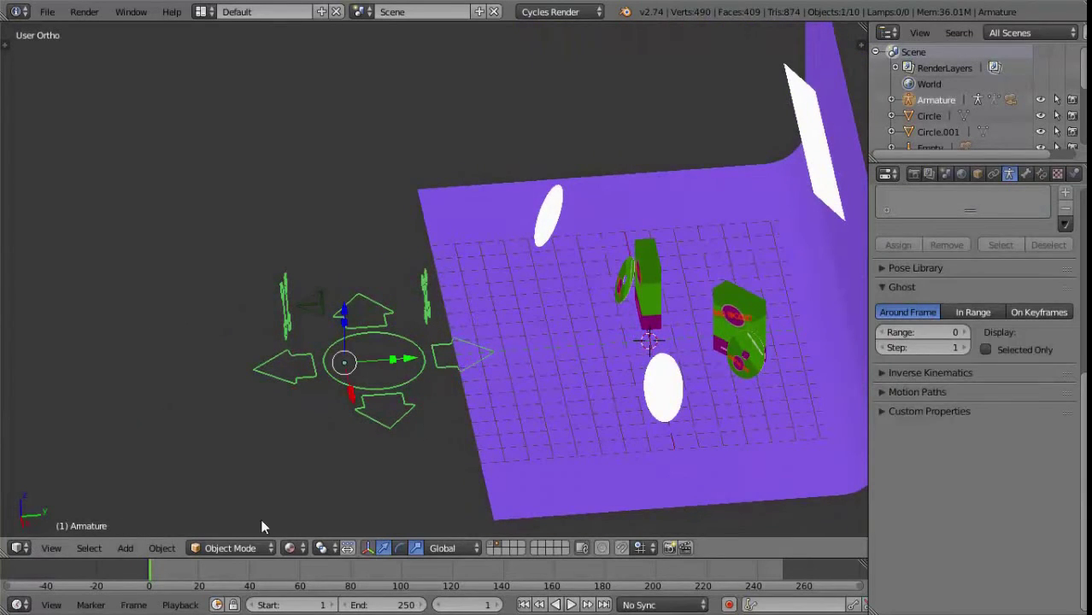
{"action": "left_click", "coordinate": [246, 548]}
{"action": "left_click", "coordinate": [227, 493]}
{"action": "mouse_move", "coordinate": [342, 437]}
{"action": "middle_mouse_down"}
{"action": "mouse_move", "coordinate": [379, 369]}
{"action": "mouse_move", "coordinate": [390, 378]}
{"action": "mouse_move", "coordinate": [366, 378]}
{"action": "middle_mouse_up"}
{"action": "right_click", "coordinate": [324, 304]}
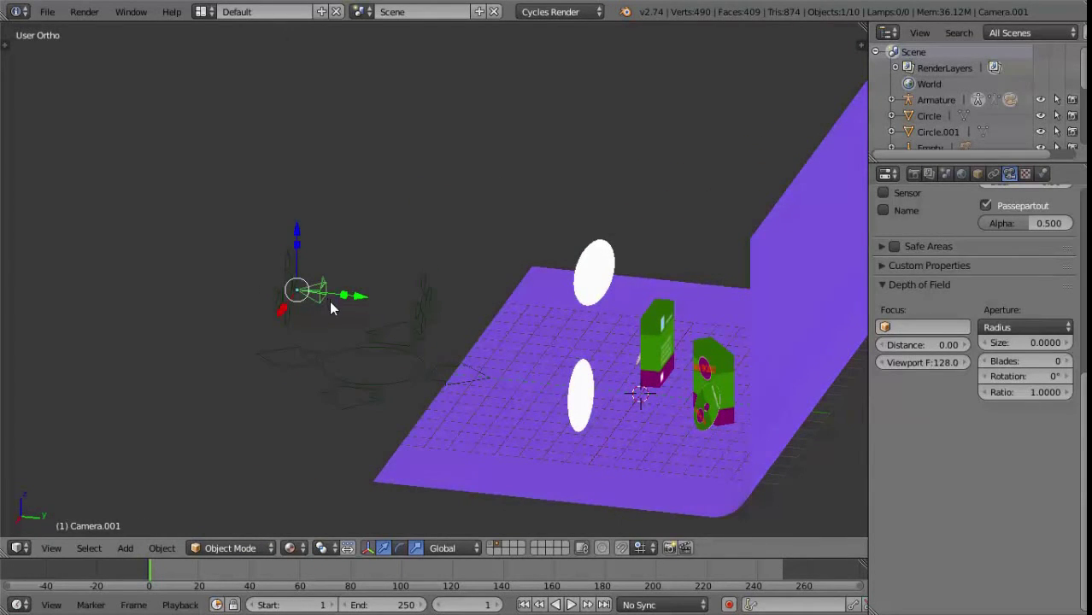
{"action": "key", "text": "KP_0"}
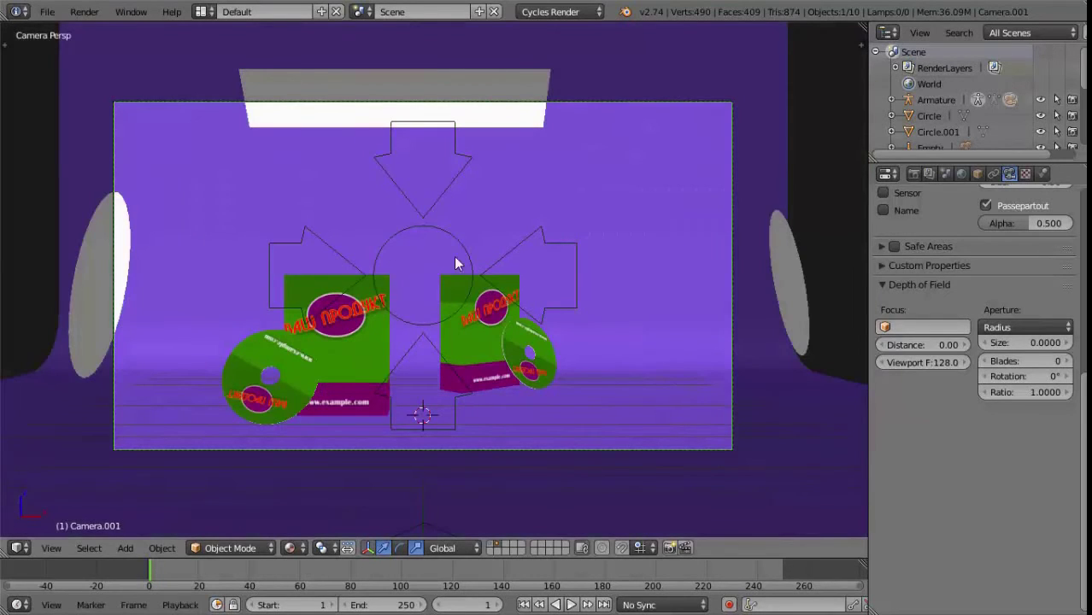
After a cancelled test move of TrackTo_Bone, split the 3D View vertically into two views
{"action": "right_click", "coordinate": [444, 216]}
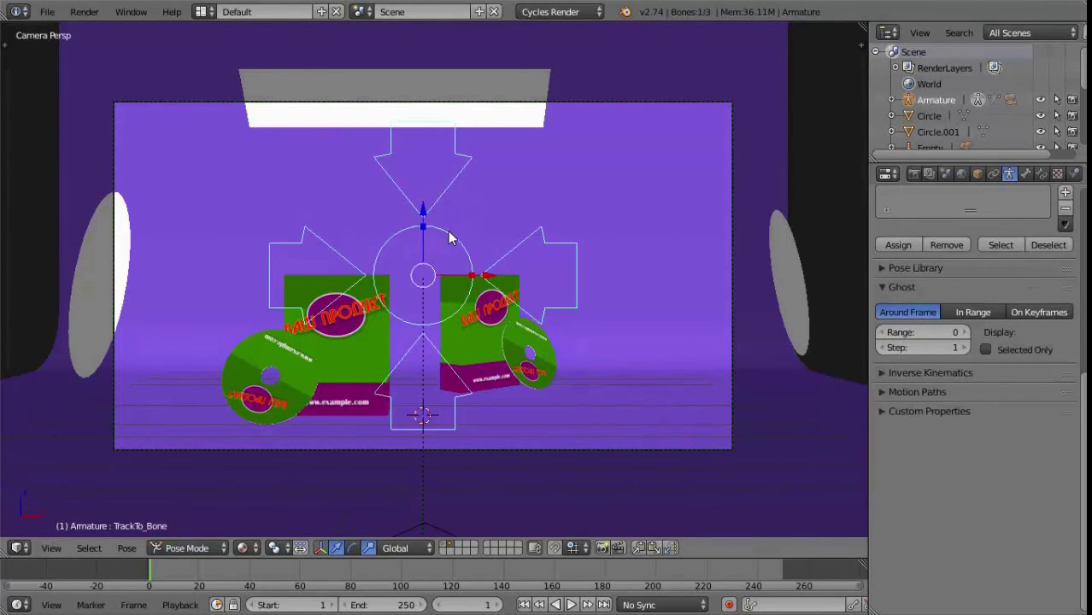
{"action": "key", "text": "g"}
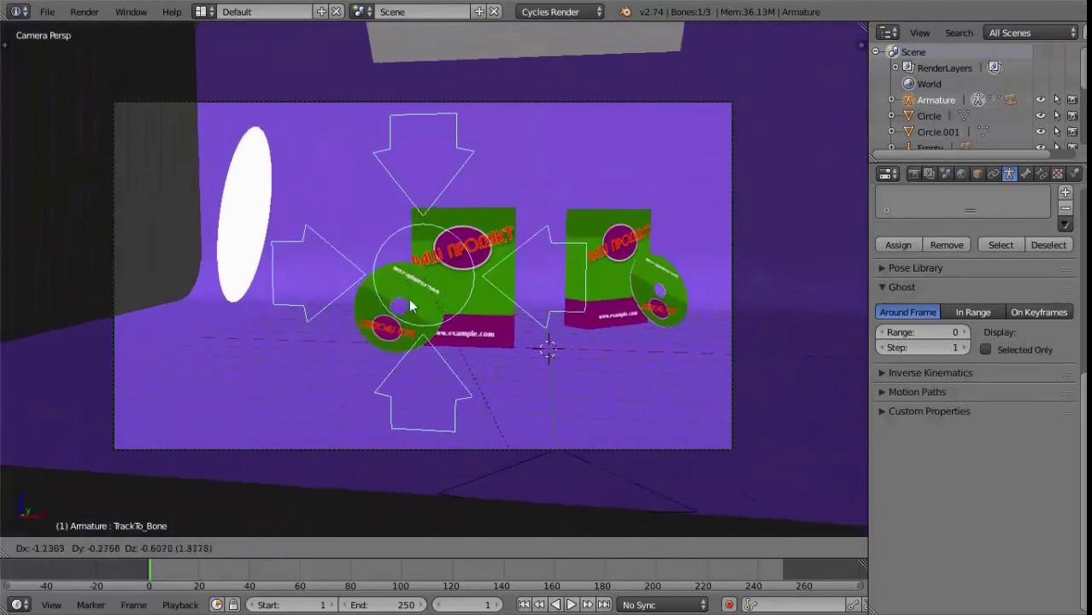
{"action": "right_click", "coordinate": [432, 294]}
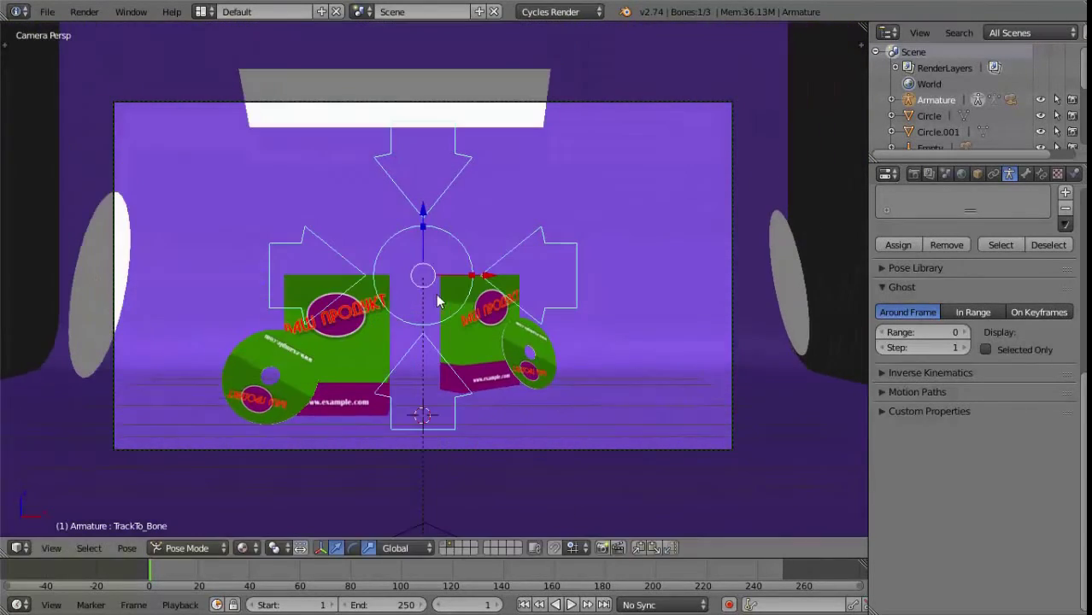
{"action": "left_click_drag", "start_coordinate": [862, 26], "coordinate": [407, 98]}
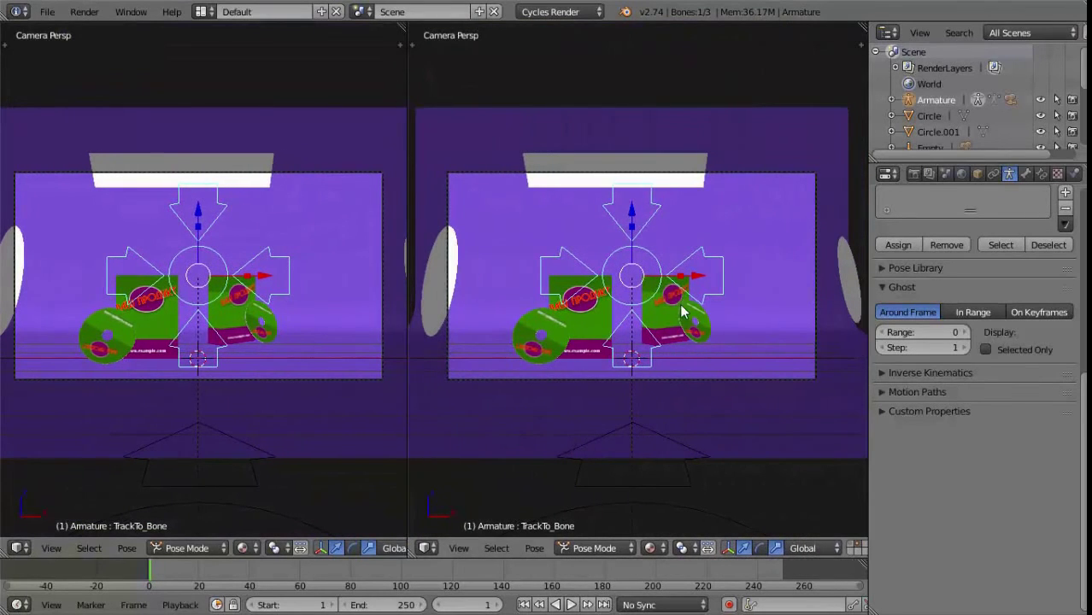
Raise the Camera_Bone along Z, viewed from the side in the right view
{"action": "mouse_move", "coordinate": [613, 349]}
{"action": "middle_mouse_down"}
{"action": "mouse_move", "coordinate": [652, 359]}
{"action": "mouse_move", "coordinate": [543, 390]}
{"action": "mouse_move", "coordinate": [592, 370]}
{"action": "mouse_move", "coordinate": [693, 285]}
{"action": "mouse_move", "coordinate": [729, 289]}
{"action": "mouse_move", "coordinate": [596, 335]}
{"action": "middle_mouse_up"}
{"action": "right_click", "coordinate": [496, 255]}
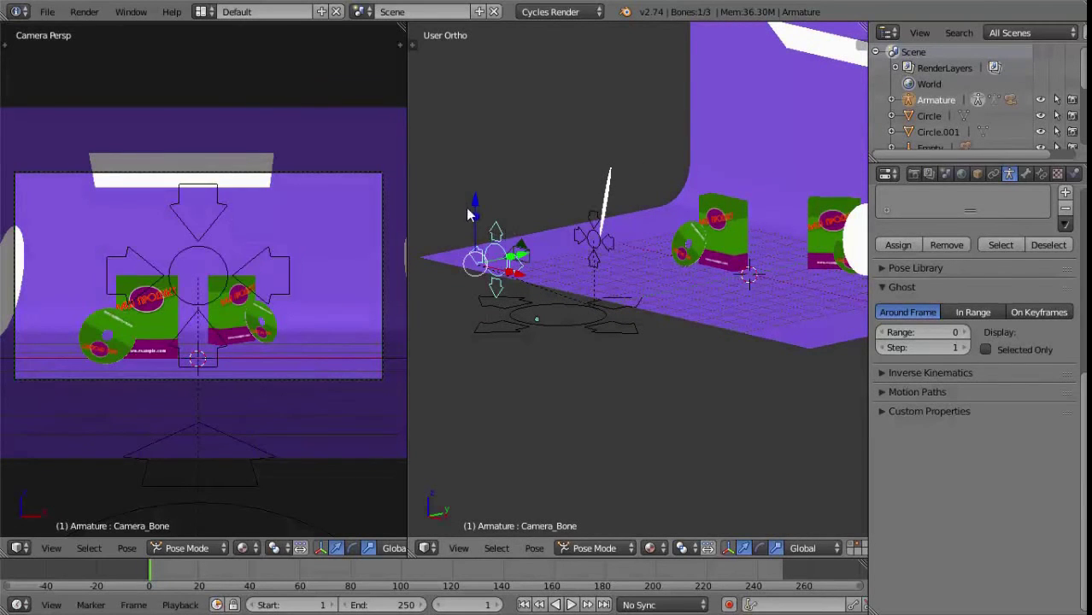
{"action": "key", "text": "g"}
{"action": "key", "text": "z"}
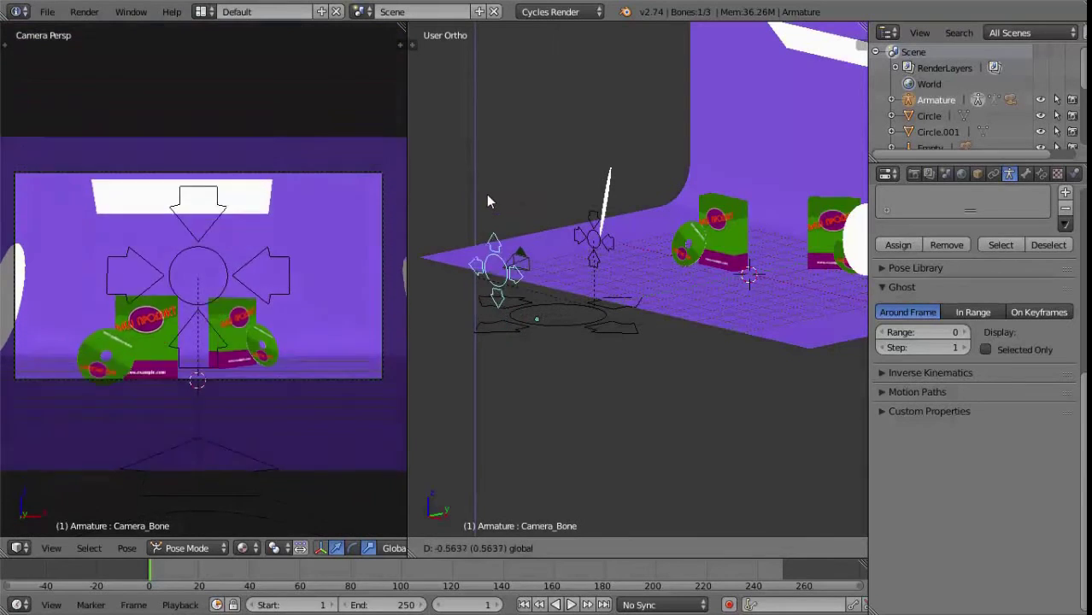
{"action": "left_click", "coordinate": [493, 164]}
Move the TrackTo_Bone along its axes onto the left product box
{"action": "right_click", "coordinate": [615, 247]}
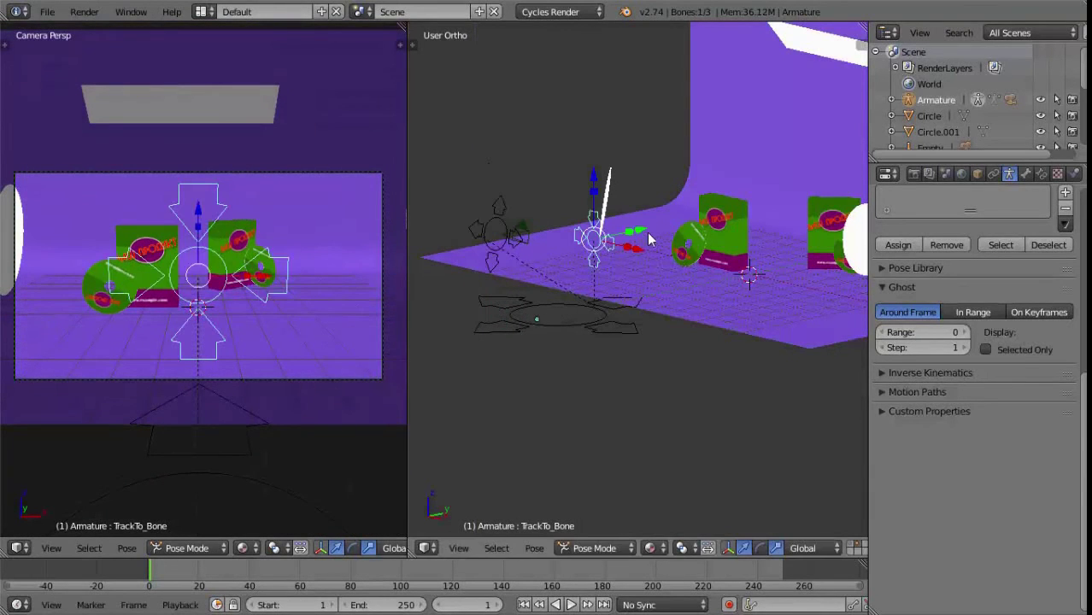
{"action": "key", "text": "g"}
{"action": "key", "text": "y"}
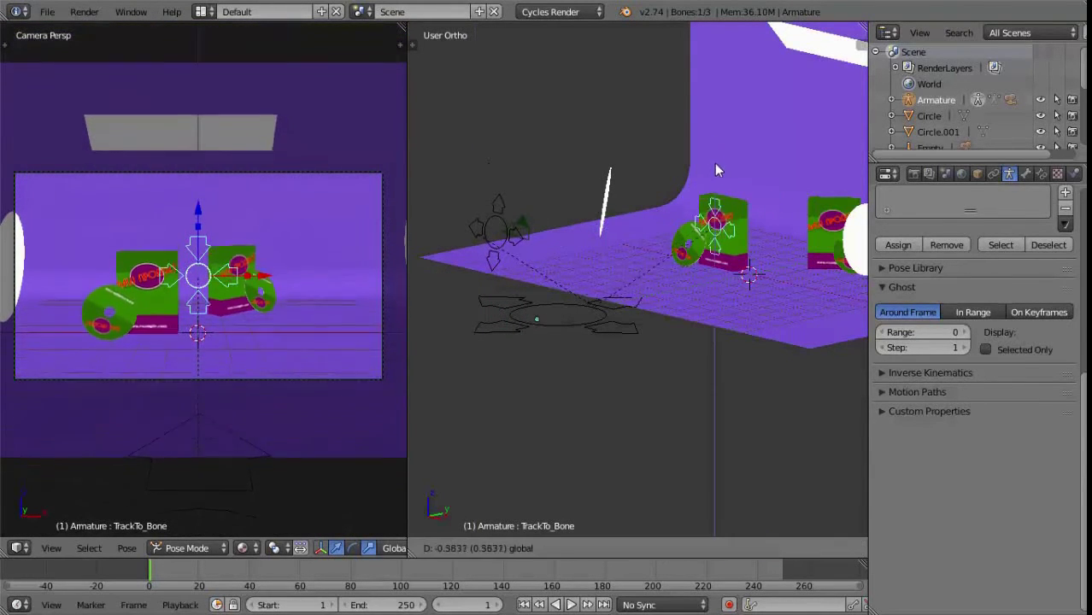
{"action": "left_click", "coordinate": [717, 168]}
{"action": "middle_click_drag", "start_coordinate": [701, 297], "coordinate": [736, 292]}
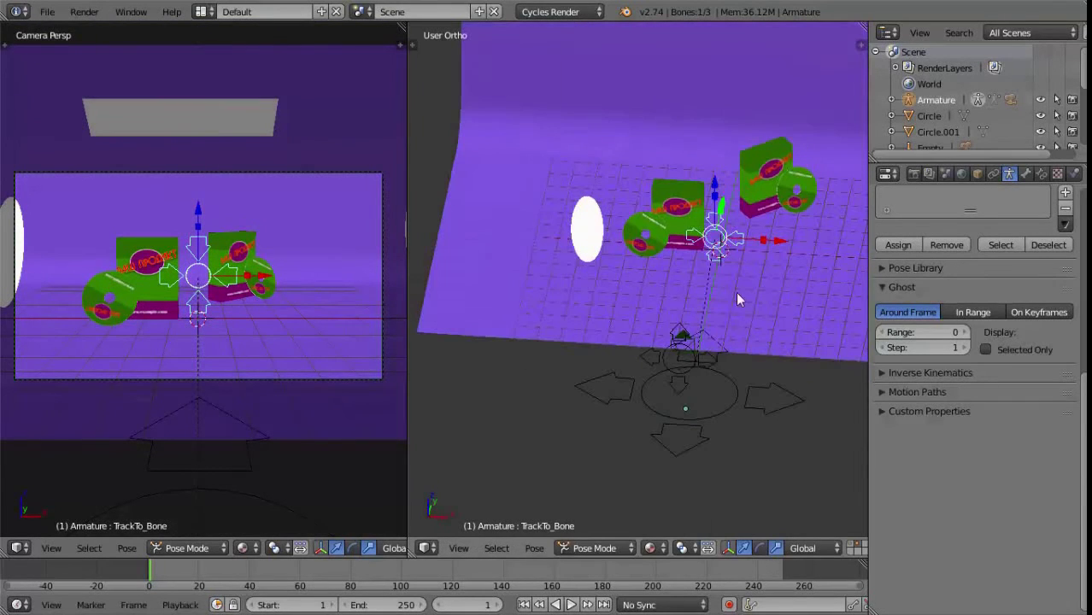
{"action": "left_click_drag", "start_coordinate": [776, 242], "coordinate": [654, 239]}
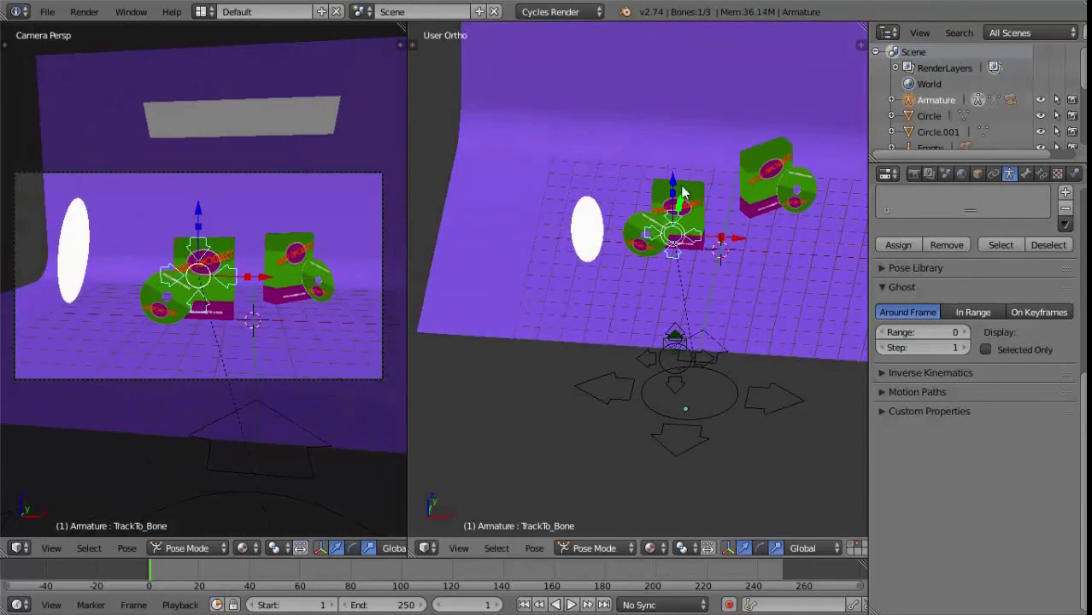
{"action": "mouse_move", "coordinate": [684, 197]}
{"action": "middle_mouse_down"}
{"action": "mouse_move", "coordinate": [650, 282]}
{"action": "mouse_move", "coordinate": [727, 216]}
{"action": "middle_mouse_up"}
{"action": "left_click_drag", "start_coordinate": [727, 214], "coordinate": [751, 195]}
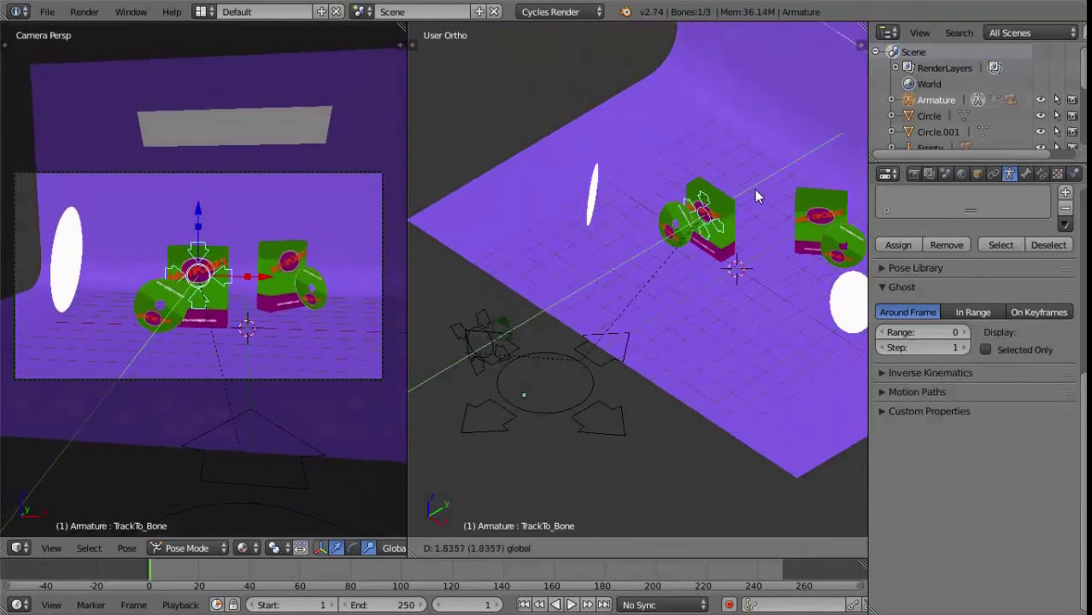
{"action": "left_click", "coordinate": [750, 195]}
Reposition the Camera_Bone again, constraining the move to Z
{"action": "mouse_move", "coordinate": [575, 273]}
{"action": "middle_mouse_down"}
{"action": "mouse_move", "coordinate": [635, 261]}
{"action": "mouse_move", "coordinate": [663, 306]}
{"action": "mouse_move", "coordinate": [627, 245]}
{"action": "middle_mouse_up"}
{"action": "right_click", "coordinate": [586, 258]}
{"action": "mouse_move", "coordinate": [627, 245]}
{"action": "left_mouse_down"}
{"action": "mouse_move", "coordinate": [781, 241]}
{"action": "mouse_move", "coordinate": [418, 238]}
{"action": "mouse_move", "coordinate": [621, 256]}
{"action": "mouse_move", "coordinate": [639, 244]}
{"action": "mouse_move", "coordinate": [619, 126]}
{"action": "mouse_move", "coordinate": [598, 290]}
{"action": "mouse_move", "coordinate": [617, 152]}
{"action": "mouse_move", "coordinate": [632, 305]}
{"action": "mouse_move", "coordinate": [644, 88]}
{"action": "mouse_move", "coordinate": [645, 188]}
{"action": "left_mouse_up"}
{"action": "key", "text": "z"}
{"action": "left_click", "coordinate": [645, 188]}
Slide the Master_Bone slightly along X to shift the camera's framing
{"action": "right_click", "coordinate": [684, 286]}
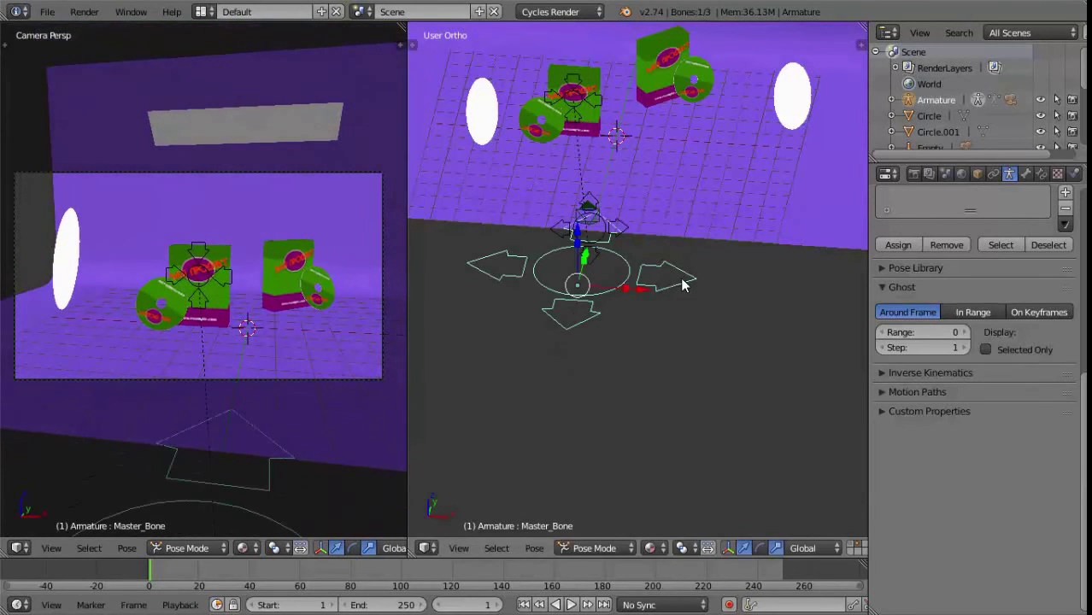
{"action": "mouse_move", "coordinate": [642, 295]}
{"action": "left_mouse_down"}
{"action": "mouse_move", "coordinate": [757, 286]}
{"action": "mouse_move", "coordinate": [577, 281]}
{"action": "mouse_move", "coordinate": [659, 283]}
{"action": "left_mouse_up"}
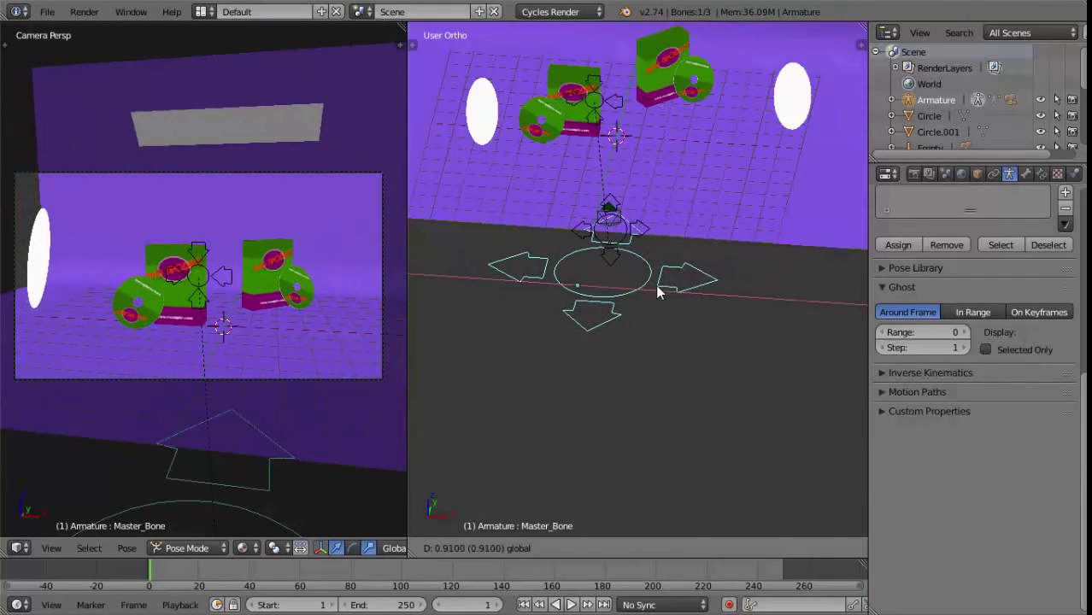
{"action": "left_click", "coordinate": [656, 284]}
{"action": "mouse_move", "coordinate": [655, 285]}
{"action": "middle_mouse_down"}
{"action": "mouse_move", "coordinate": [567, 326]}
{"action": "mouse_move", "coordinate": [695, 298]}
{"action": "mouse_move", "coordinate": [563, 251]}
{"action": "middle_mouse_up"}
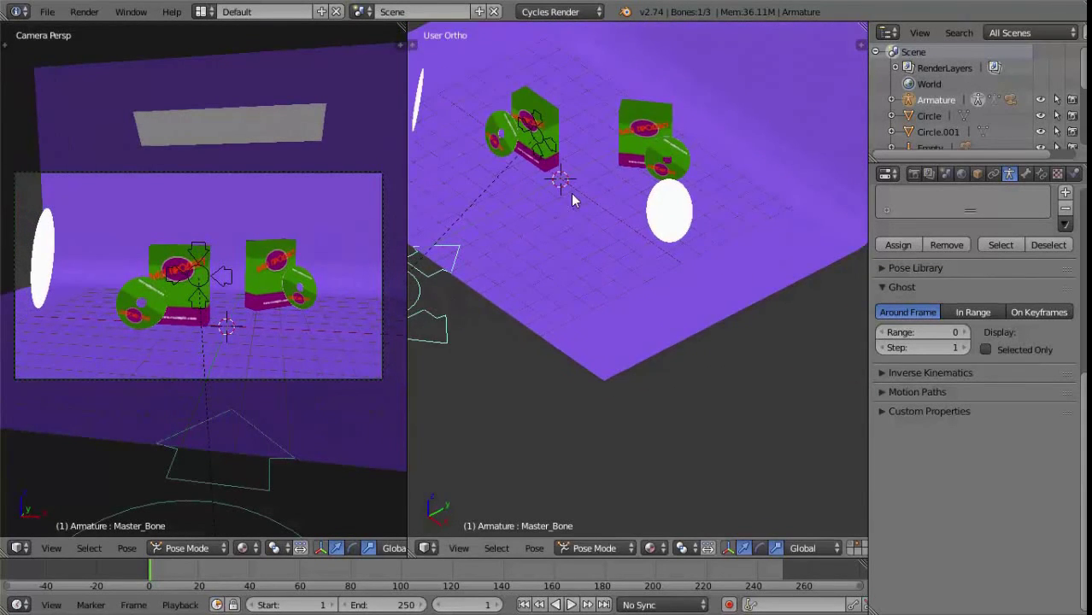
Switch from Pose Mode back to Object Mode
{"action": "key", "text": "shift+a"}
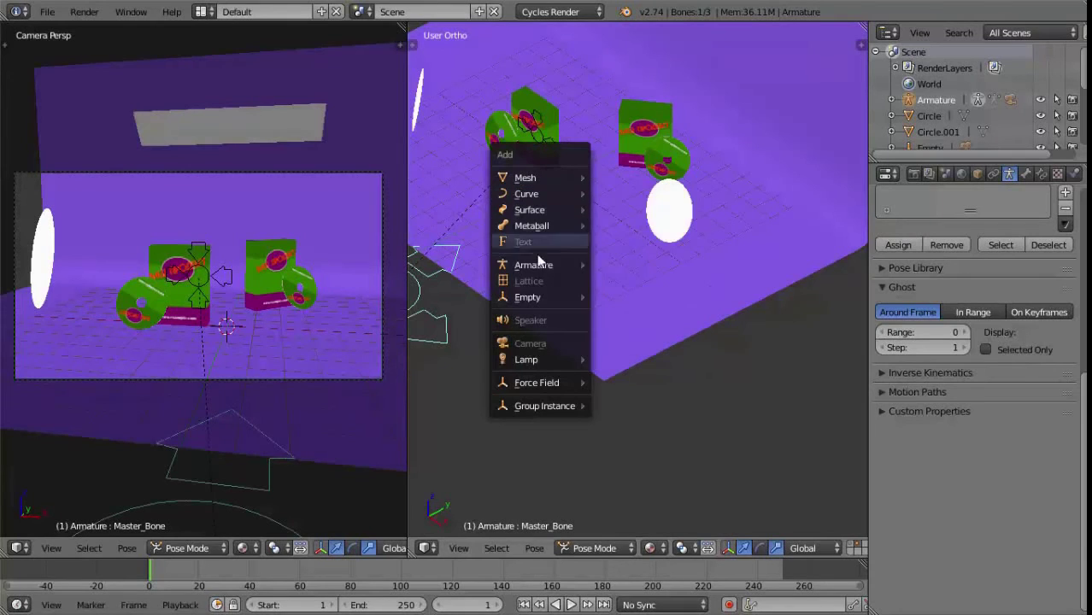
{"action": "key", "text": "Escape"}
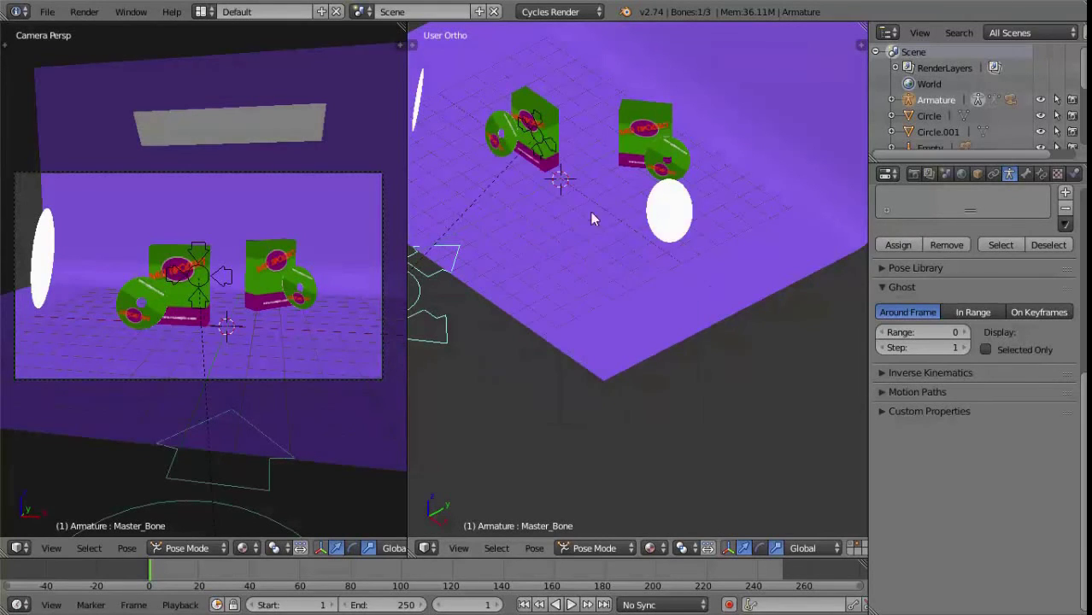
{"action": "left_click", "coordinate": [190, 548]}
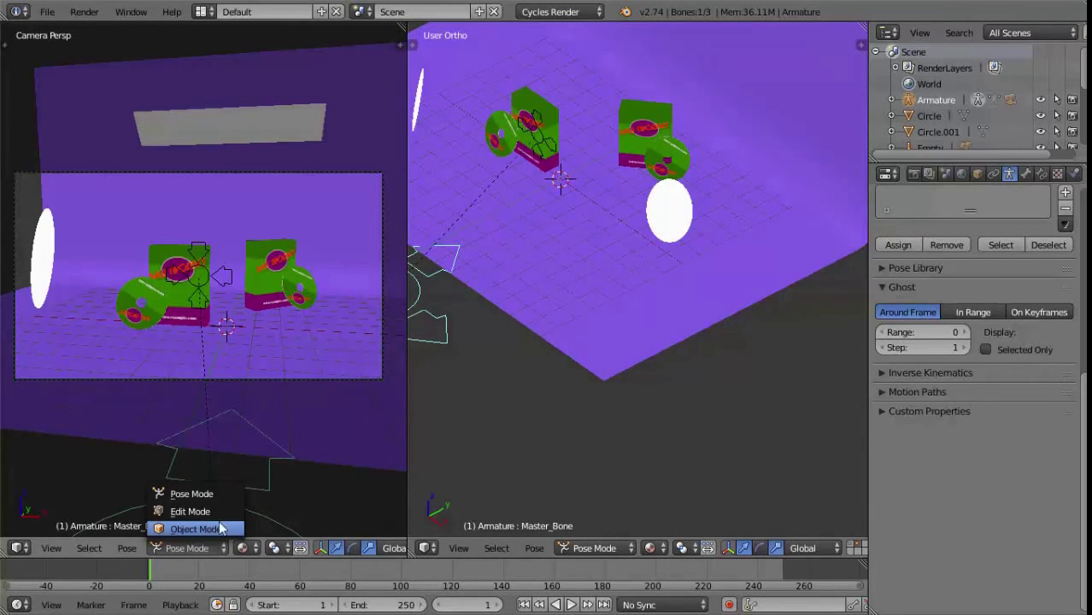
{"action": "left_click", "coordinate": [218, 531]}
Add a sphere empty at the 3D cursor among the boxes and scale it up
{"action": "key", "text": "shift+a"}
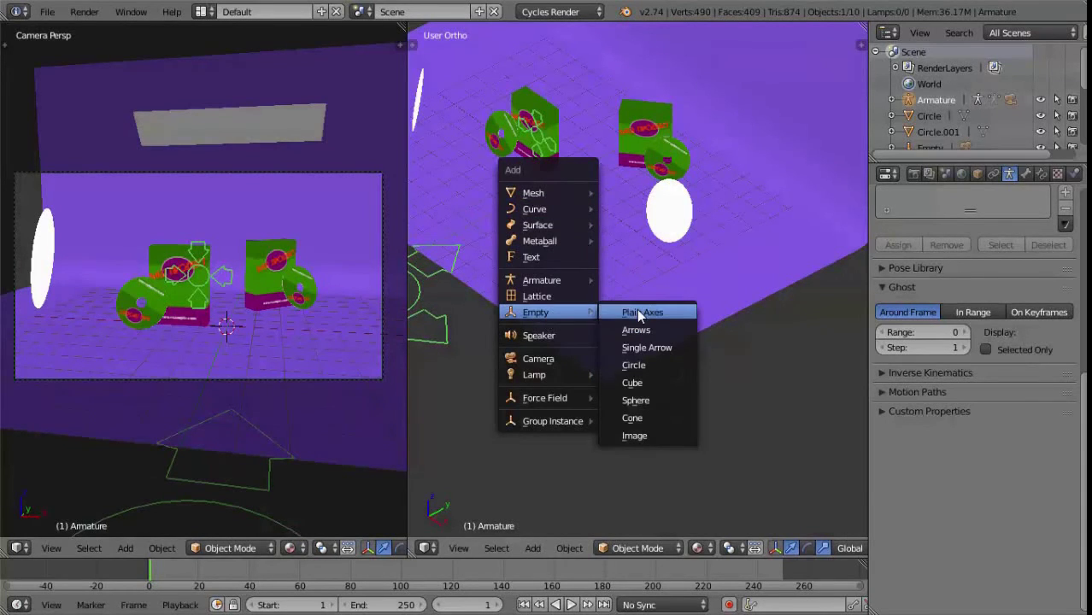
{"action": "mouse_move", "coordinate": [536, 313]}
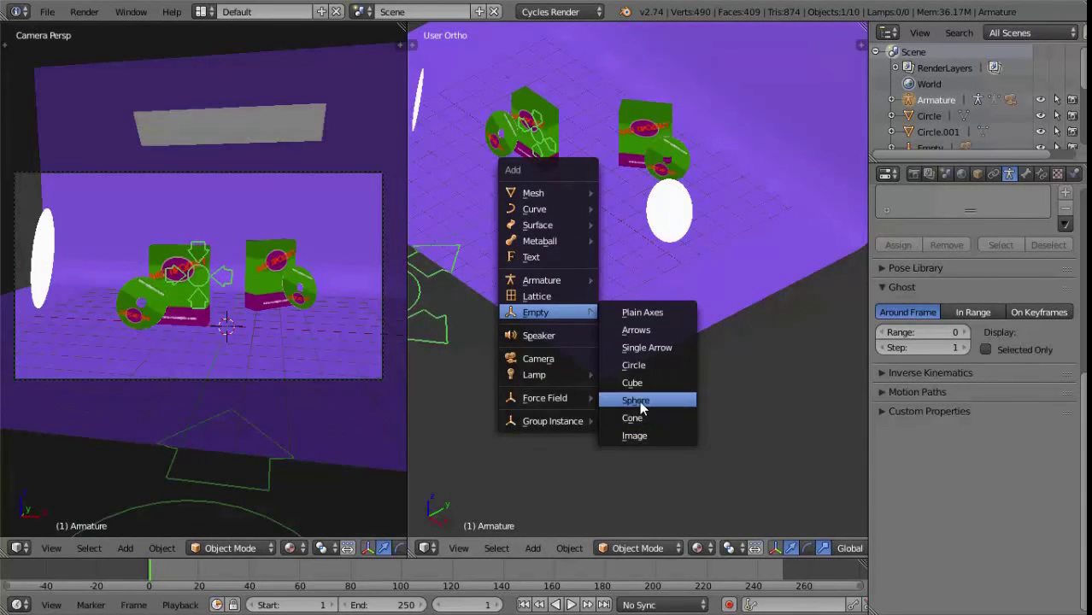
{"action": "left_click", "coordinate": [637, 401]}
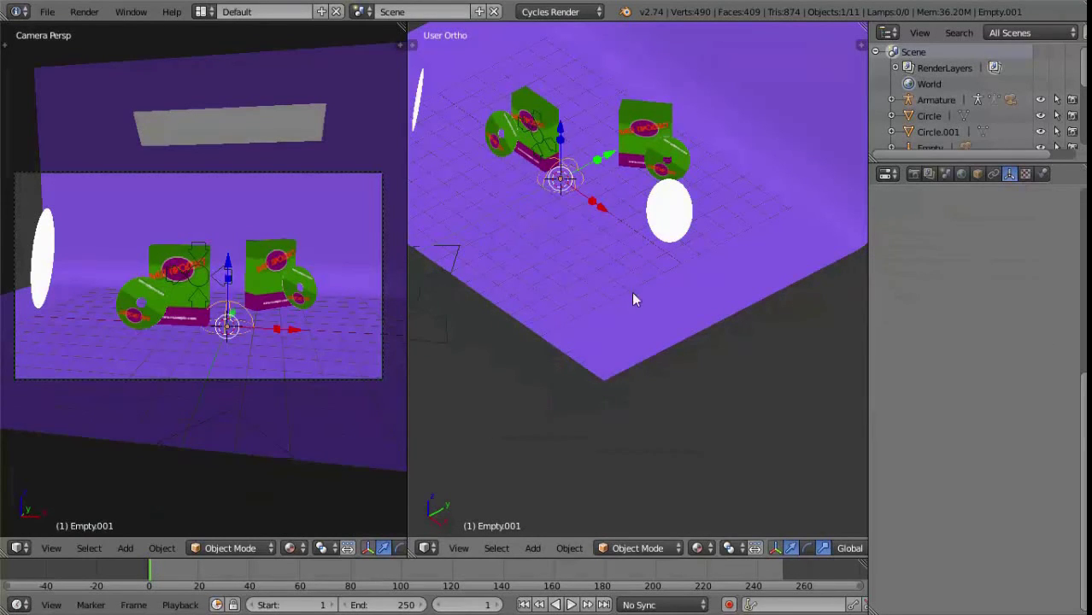
{"action": "key", "text": "s"}
{"action": "left_click", "coordinate": [704, 325]}
{"action": "middle_click_drag", "start_coordinate": [659, 317], "coordinate": [747, 329], "text": "shift"}
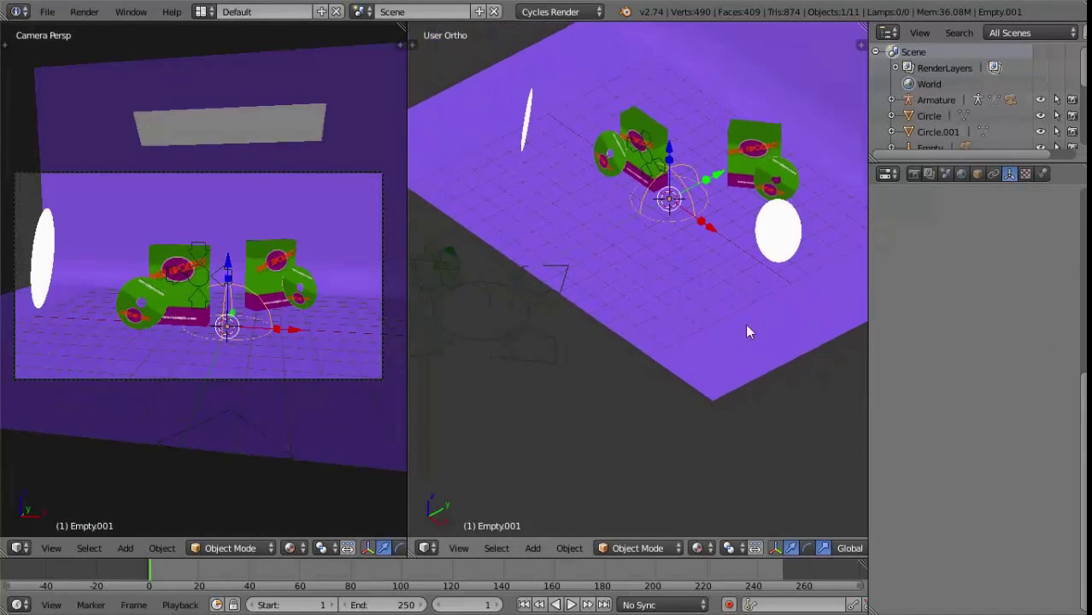
Parent the camera rig armature to the sphere empty with Object parenting
{"action": "right_click", "coordinate": [521, 327]}
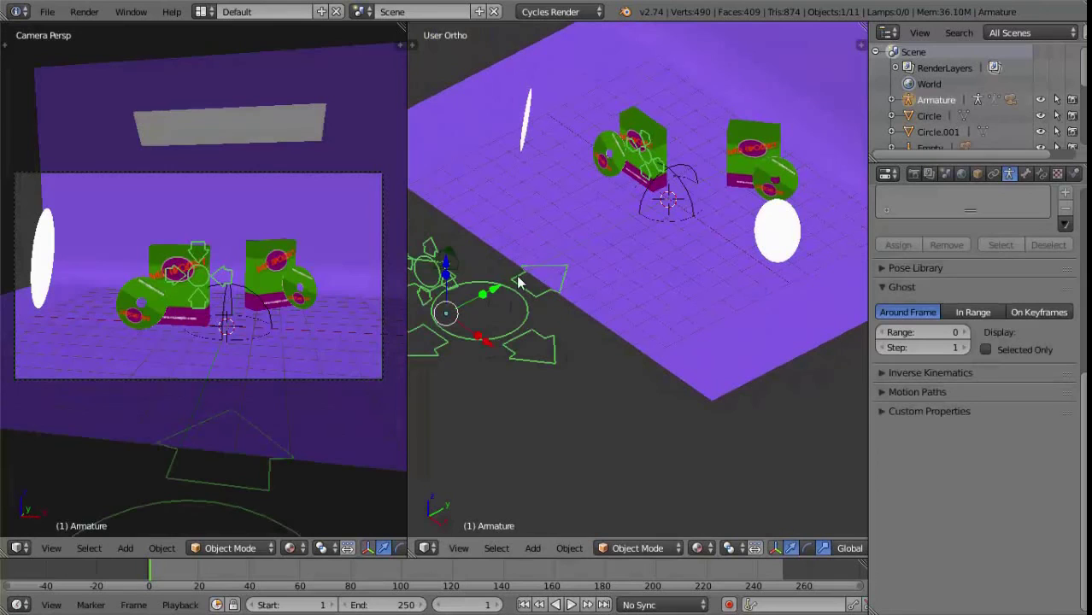
{"action": "right_click", "coordinate": [692, 208], "text": "shift"}
{"action": "key", "text": "ctrl+p"}
{"action": "left_click", "coordinate": [664, 218]}
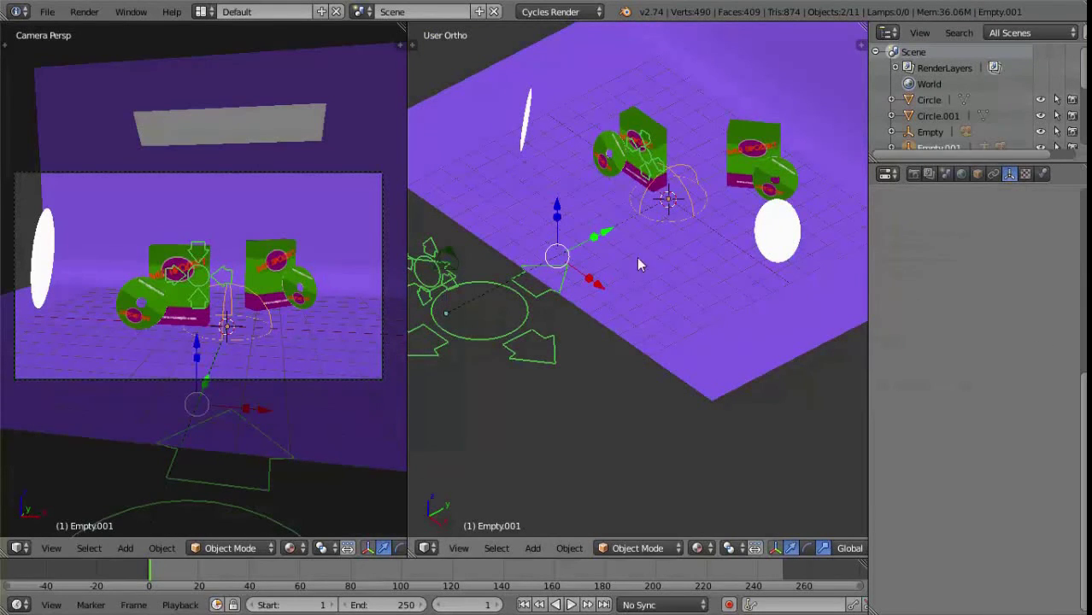
Rotate Empty.001 about Z by about 34° to swing the camera around
{"action": "right_click", "coordinate": [668, 224]}
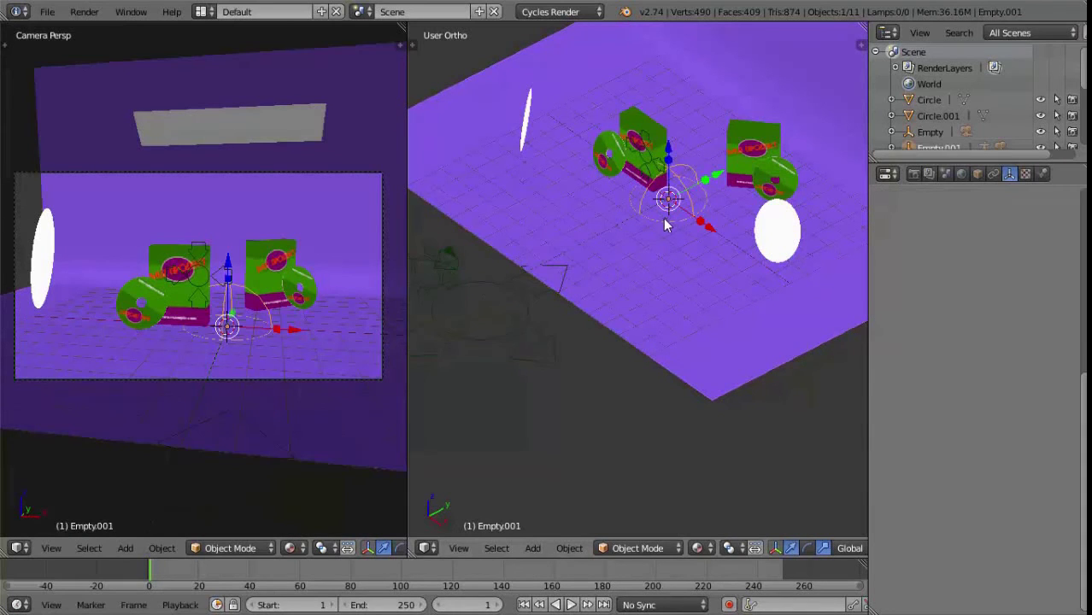
{"action": "key", "text": "r"}
{"action": "key", "text": "z"}
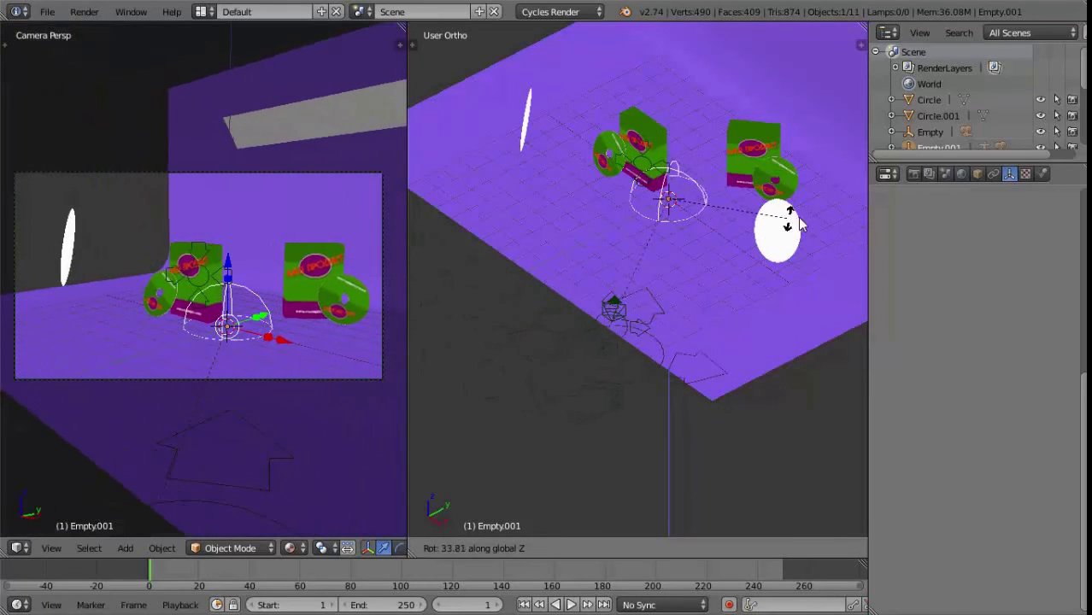
{"action": "left_click", "coordinate": [693, 290]}
{"action": "right_click", "coordinate": [653, 327]}
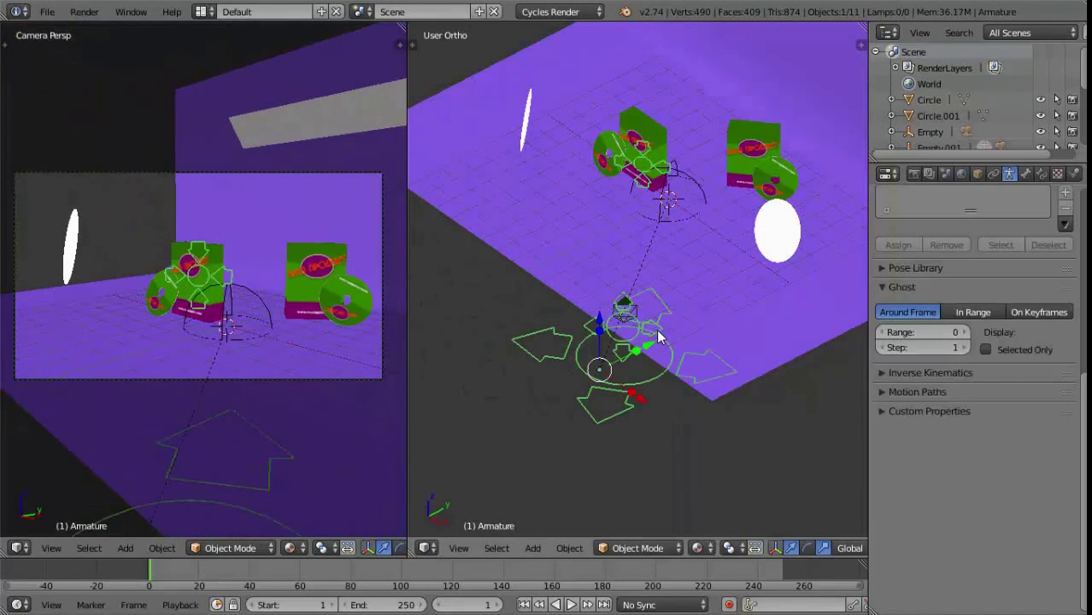